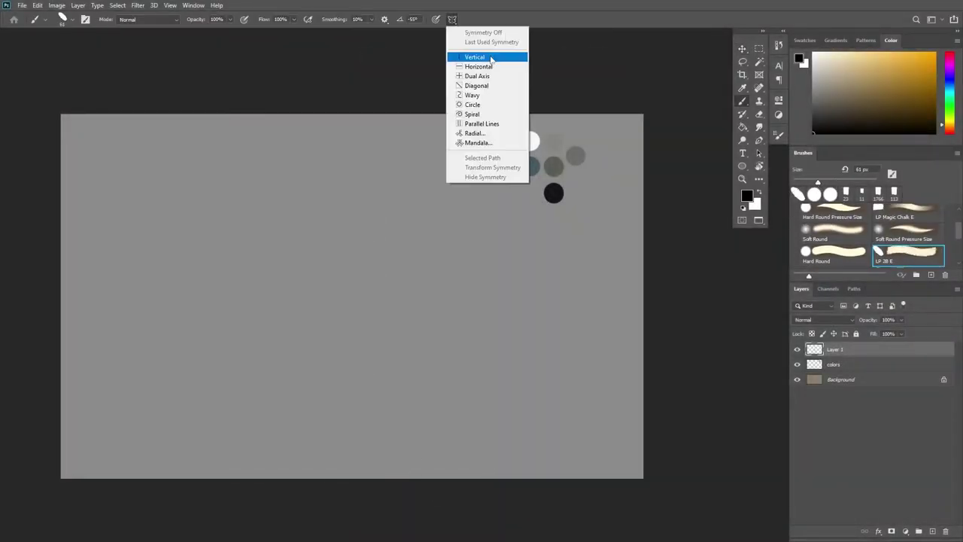
Turn on vertical symmetry and sketch the mirrored neckline, torso sides and bottom curve
click(490, 58)
key(Return)
drag(280, 177, 355, 193)
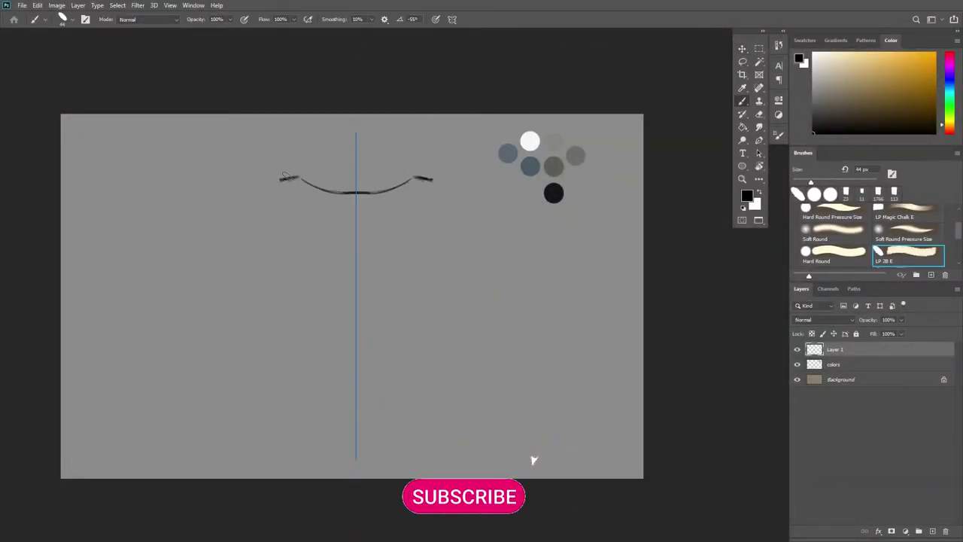
drag(278, 181, 265, 331)
mouse_move(267, 271)
mouse_down()
mouse_move(355, 279)
mouse_move(289, 384)
mouse_move(356, 396)
mouse_up()
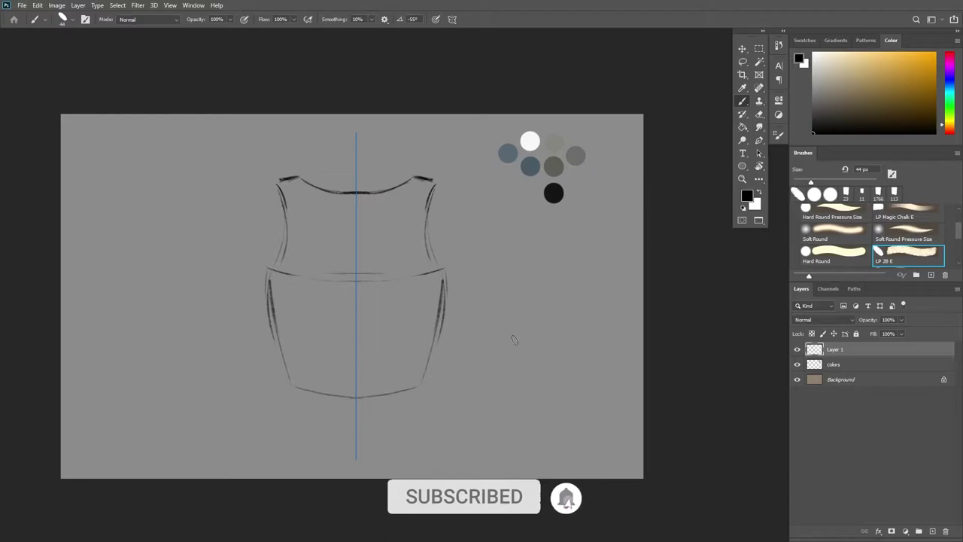
Shorten the torso with Free Transform and add short flared skirt strokes with a wavy bottom edge
key(ctrl+t)
drag(423, 383, 435, 368)
key(Return)
mouse_move(297, 368)
mouse_down()
mouse_move(259, 392)
mouse_move(305, 436)
mouse_up()
drag(333, 436, 355, 434)
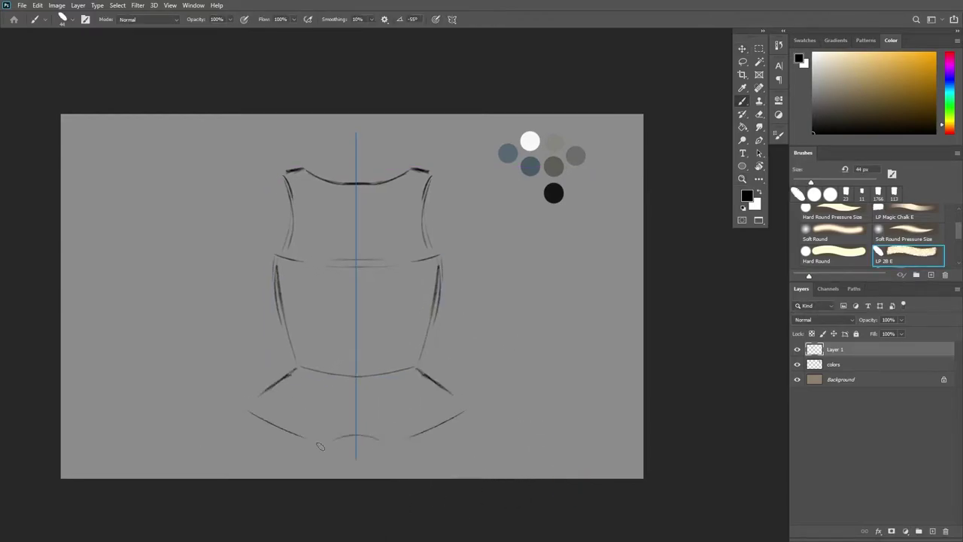
key(ctrl+z)
key(ctrl+z)
key(ctrl+z)
drag(297, 367, 272, 399)
drag(267, 410, 355, 427)
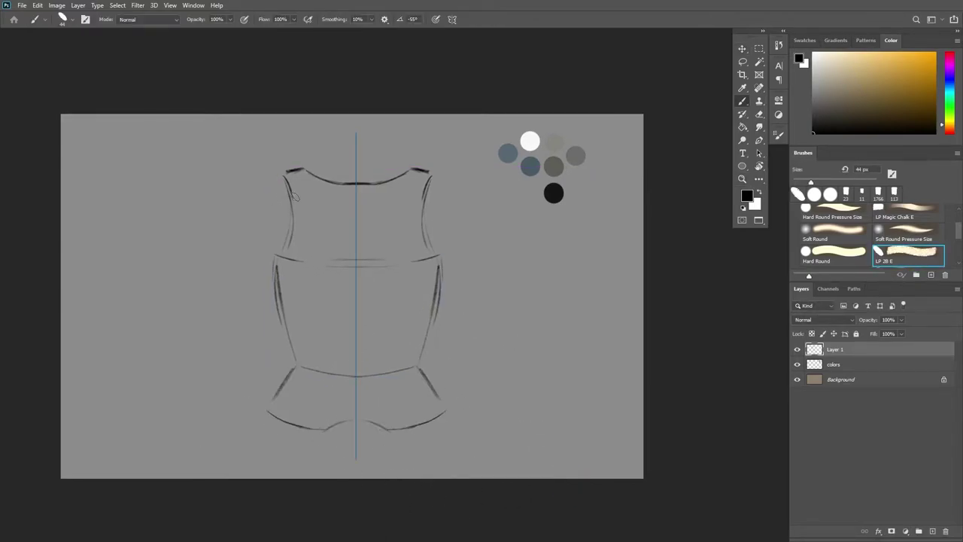
Add armhole curves, side contours, a chest plate edge, ribbed lower strokes and a waist belt line
drag(291, 220, 264, 261)
mouse_move(291, 202)
mouse_down()
mouse_move(280, 252)
mouse_move(286, 330)
mouse_up()
drag(346, 225, 366, 226)
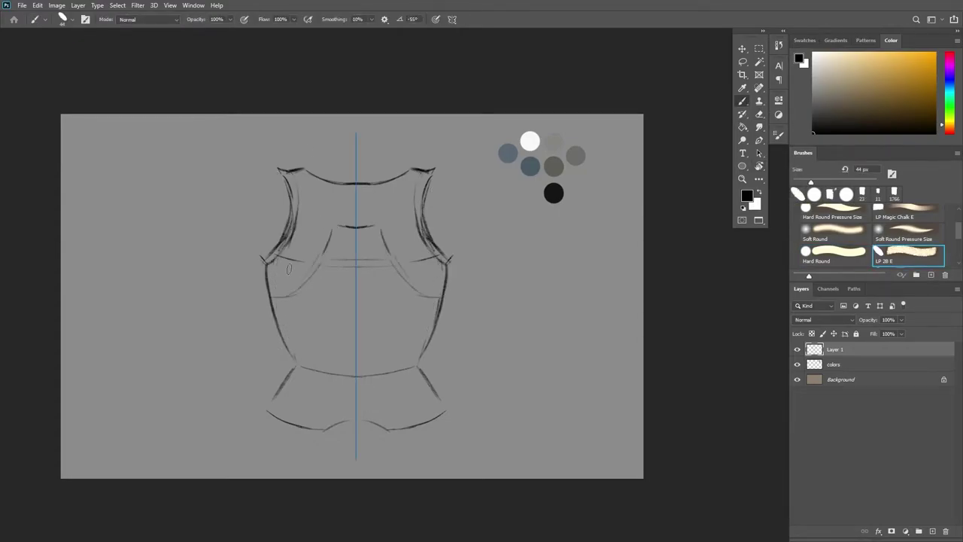
drag(343, 289, 331, 360)
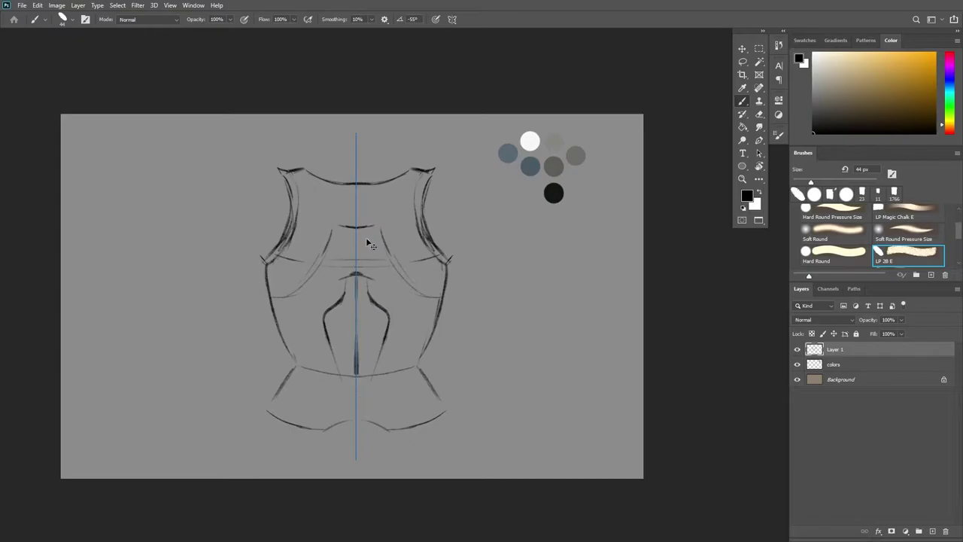
drag(315, 326, 310, 370)
drag(297, 326, 283, 366)
drag(352, 393, 283, 375)
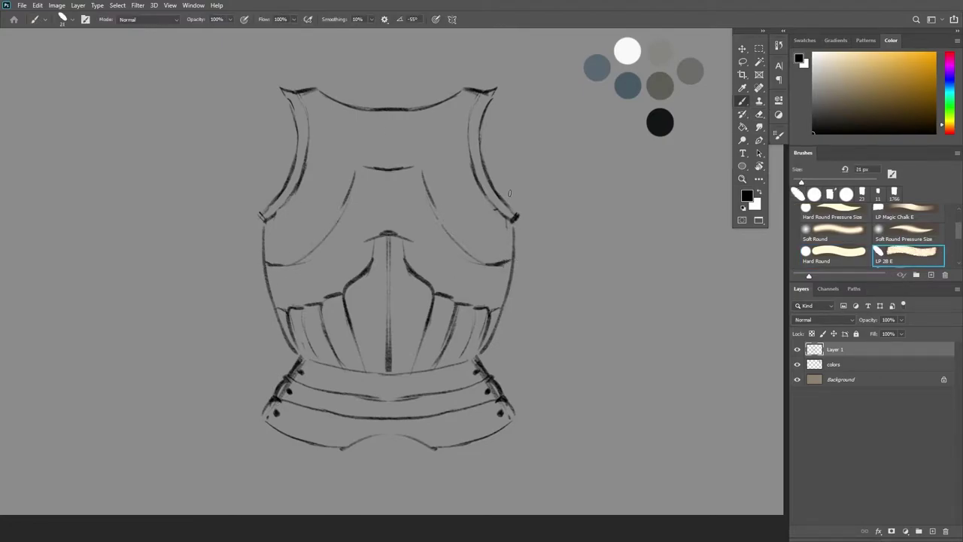
Re-enable vertical symmetry and redraw the neckline and chest plate lines darker
key(b)
click(452, 19)
click(466, 58)
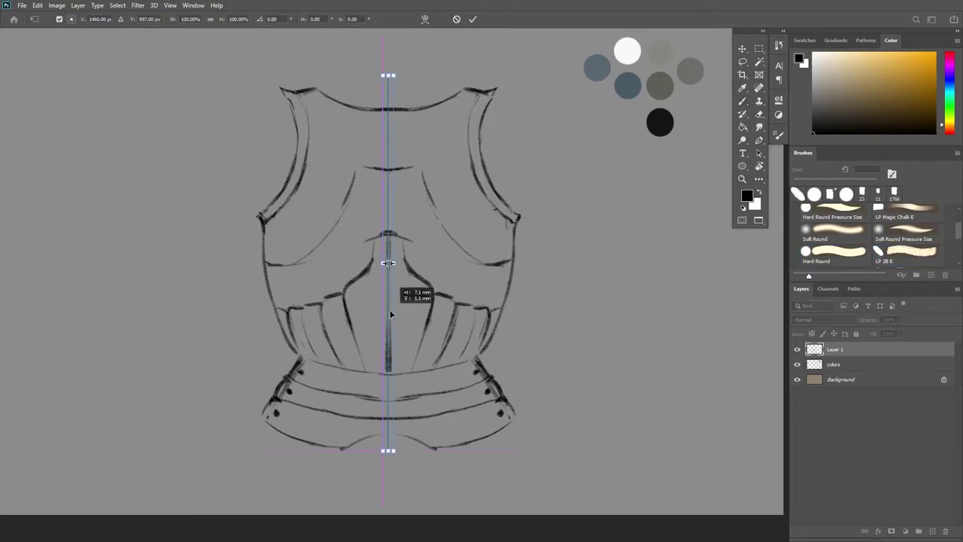
key(Return)
drag(380, 104, 323, 89)
mouse_move(376, 166)
mouse_down()
mouse_move(357, 169)
mouse_move(279, 263)
mouse_up()
Erase the stray lower waist lines and redraw the ribbed section's bottom curve and lower waist curve
key(e)
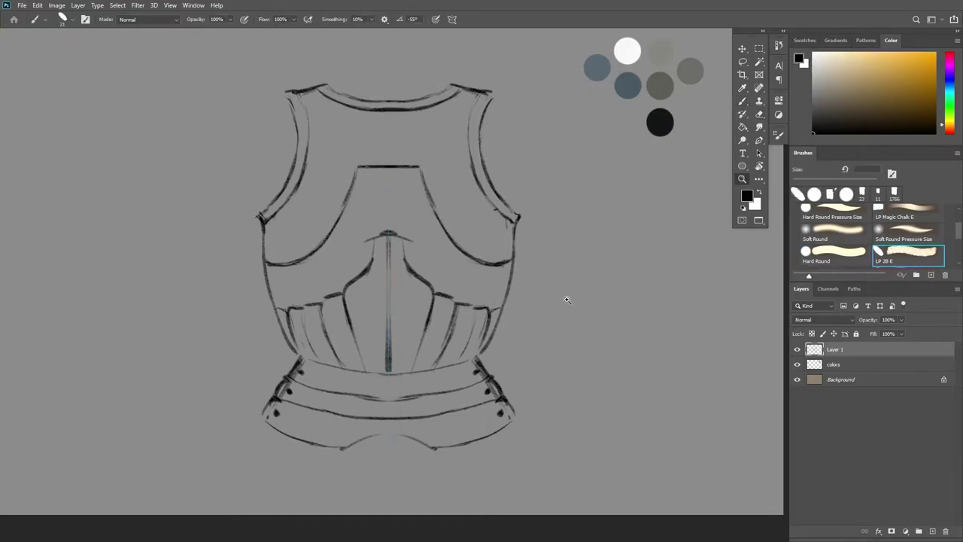
scroll(524, 301, down, 2)
mouse_move(367, 365)
mouse_down()
mouse_move(320, 362)
mouse_move(339, 406)
mouse_up()
key(b)
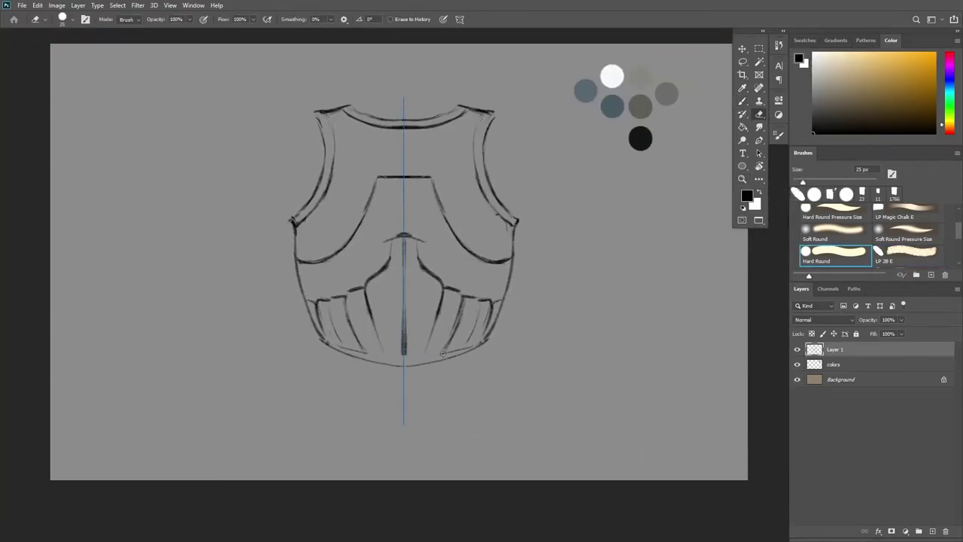
mouse_move(331, 343)
mouse_down()
mouse_move(403, 366)
mouse_move(315, 341)
mouse_up()
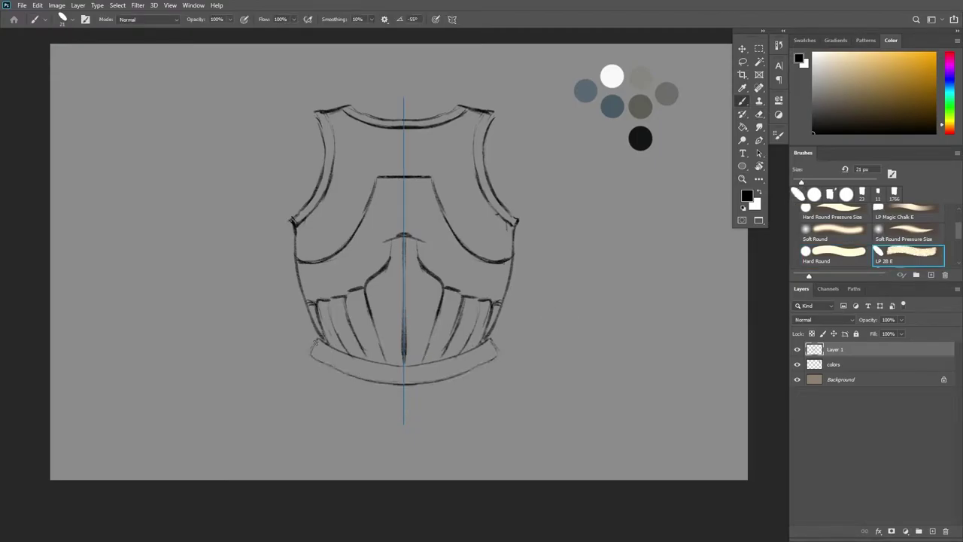
drag(403, 404, 299, 373)
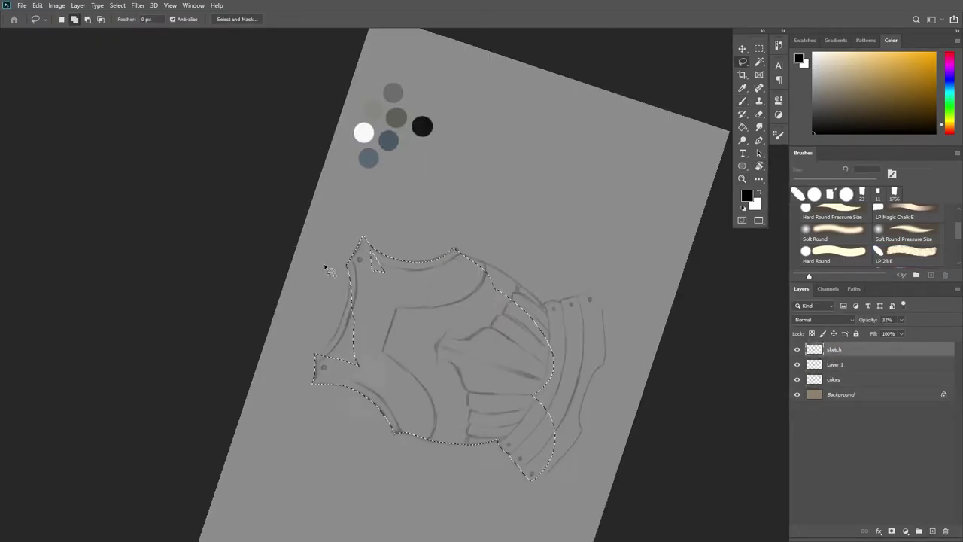
Refine the lasso selection along the breastplate's edge
drag(329, 270, 385, 238)
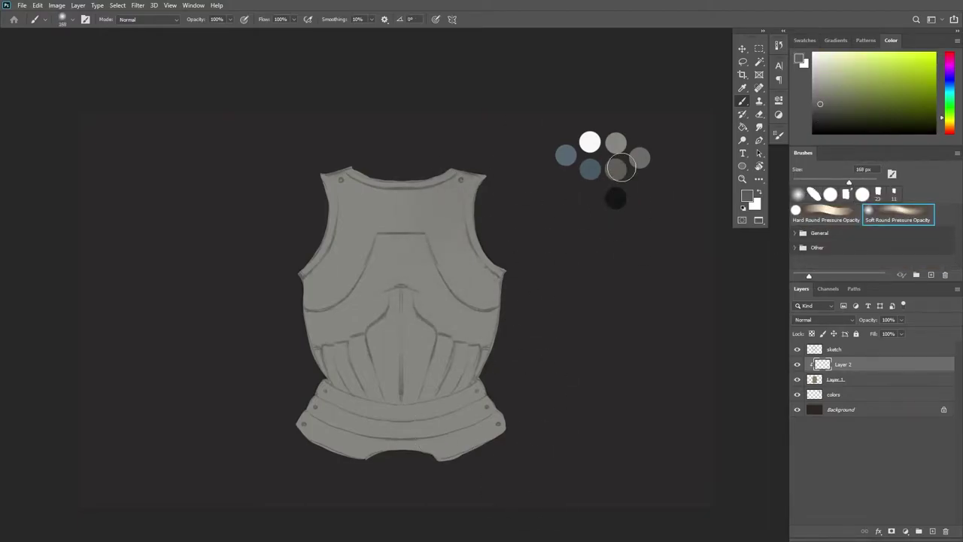
Shade the shoulders, sides, centre and lower band of the breastplate with a dark soft brush
drag(455, 177, 451, 241)
drag(357, 173, 315, 297)
drag(335, 167, 376, 301)
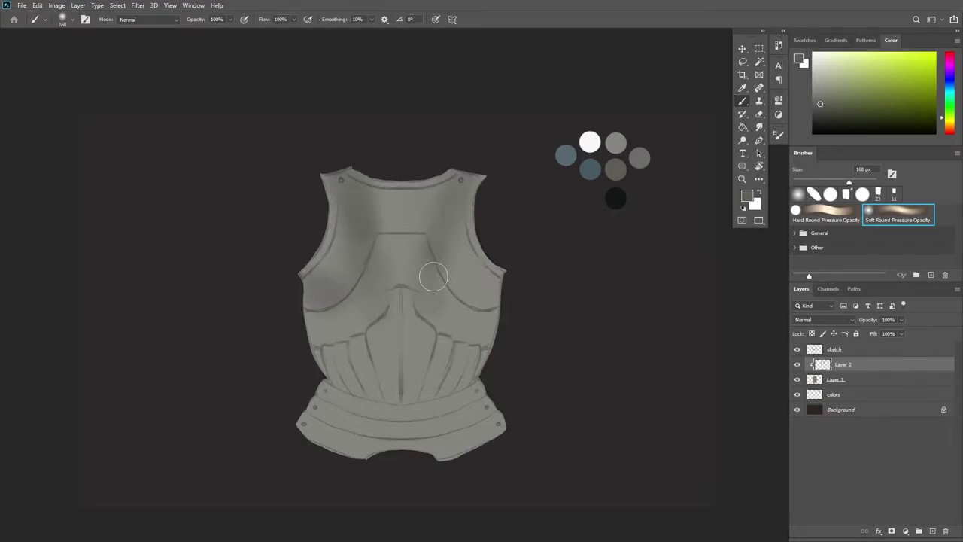
alt+click(336, 504)
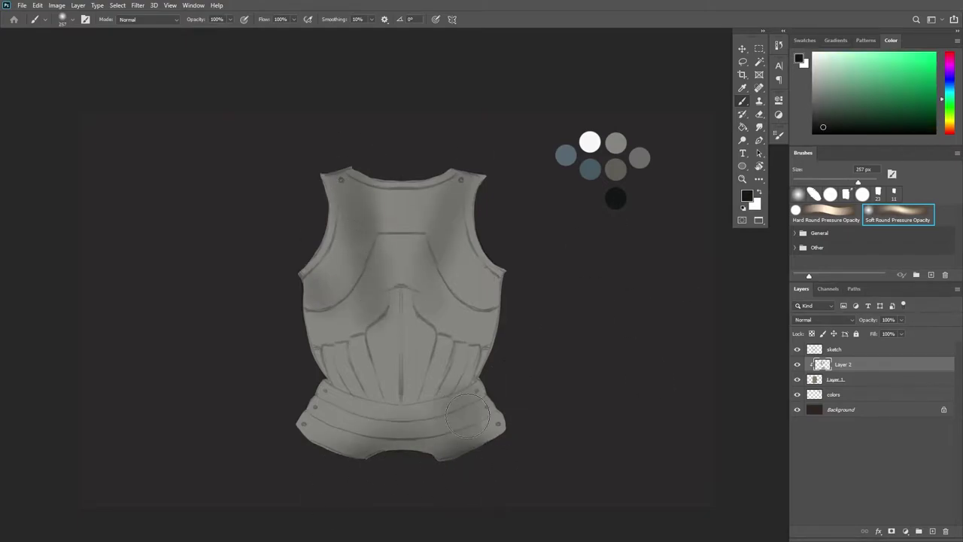
drag(467, 416, 453, 447)
alt+click(453, 446)
drag(451, 361, 421, 399)
mouse_move(398, 301)
mouse_down()
mouse_move(405, 398)
mouse_move(335, 350)
mouse_up()
mouse_move(459, 364)
mouse_down()
mouse_move(474, 301)
mouse_move(479, 188)
mouse_up()
mouse_move(320, 184)
mouse_down()
mouse_move(312, 279)
mouse_move(324, 300)
mouse_up()
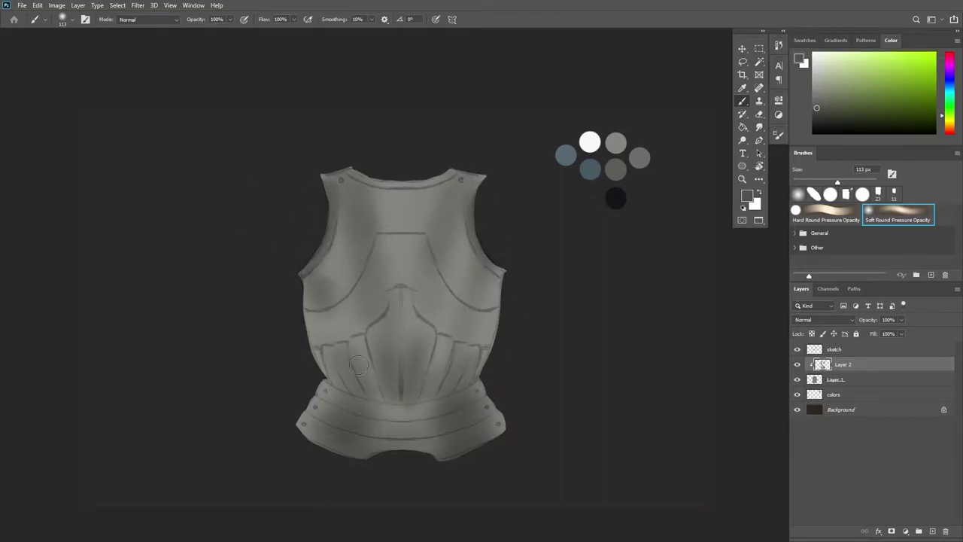
Paint light highlights down the centre, on both shoulders and across the lower belt
alt+click(590, 141)
drag(406, 181, 406, 285)
drag(474, 180, 474, 225)
drag(323, 181, 324, 233)
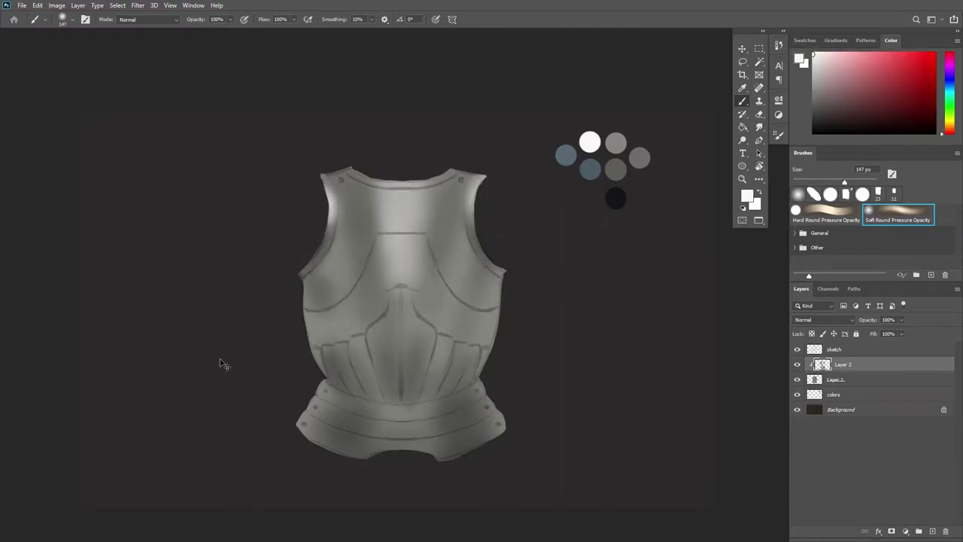
key(ctrl+minus)
key(bracketleft)
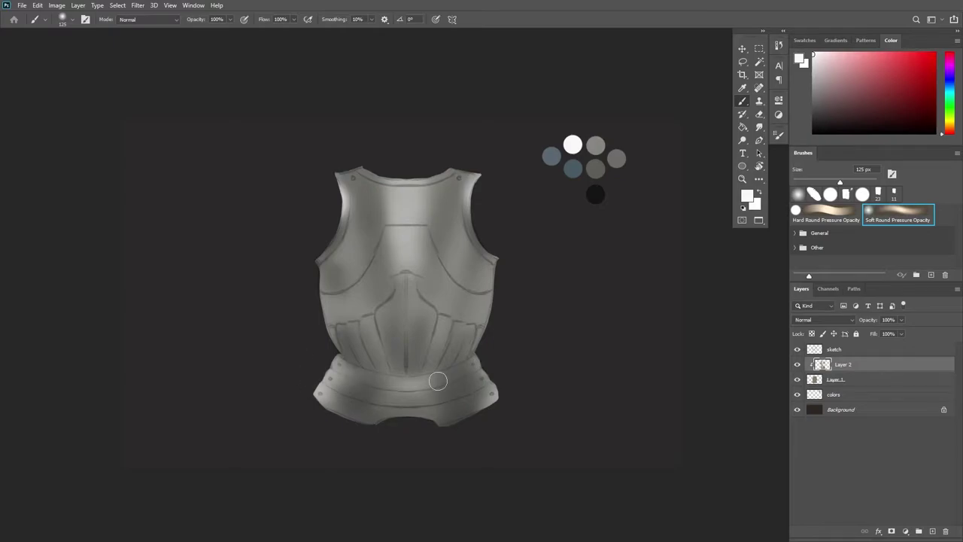
key(bracketright)
key(bracketright)
scroll(634, 399, up, 1)
mouse_move(486, 423)
mouse_down()
mouse_move(437, 453)
mouse_move(412, 452)
mouse_up()
Tint the centre blue-grey, add near-black strokes low on the centre, and highlight the upper-left
alt+click(573, 185)
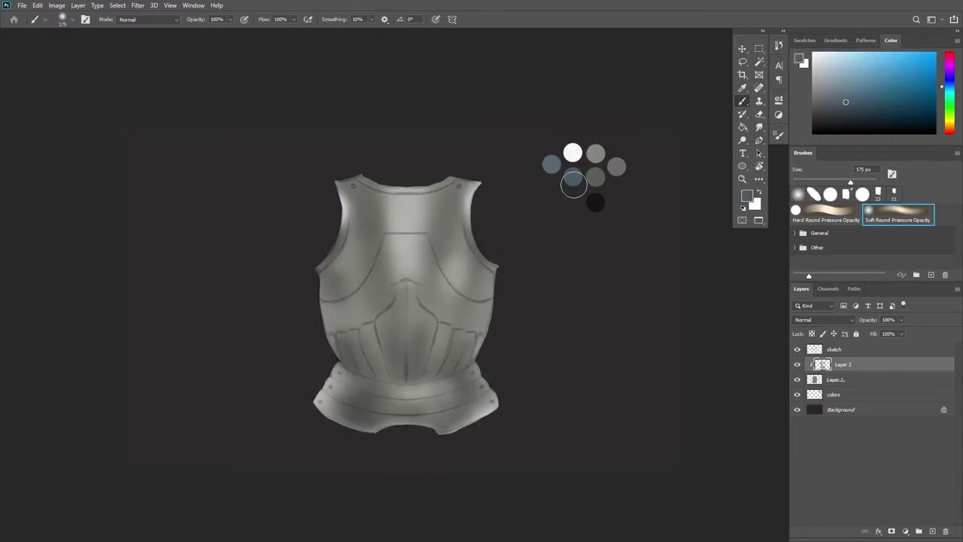
drag(373, 301, 452, 314)
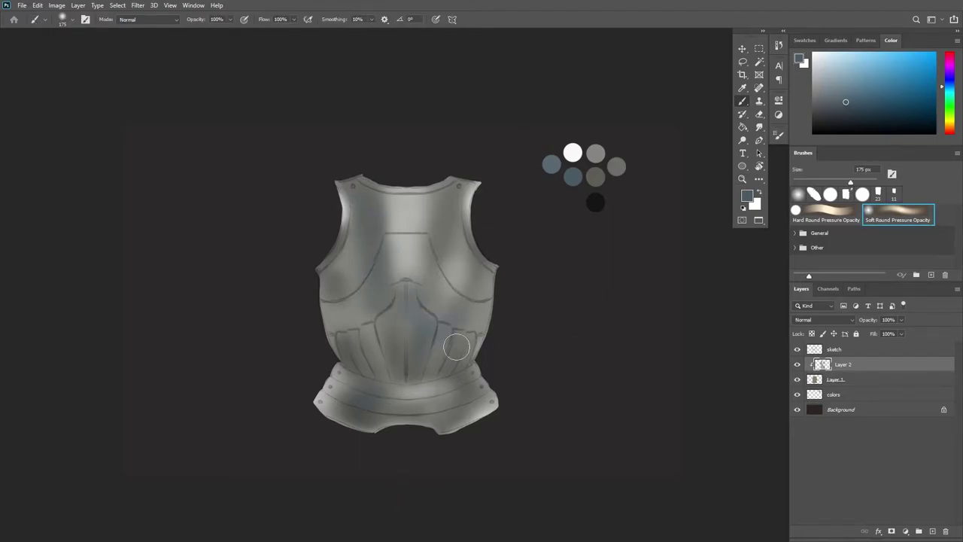
drag(457, 346, 457, 401)
alt+click(595, 202)
drag(451, 339, 391, 353)
key(z)
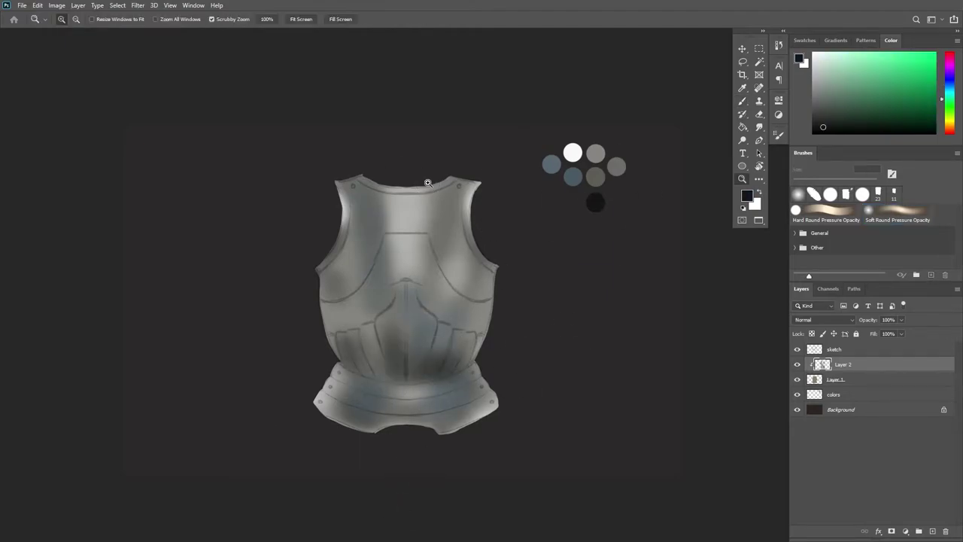
key(b)
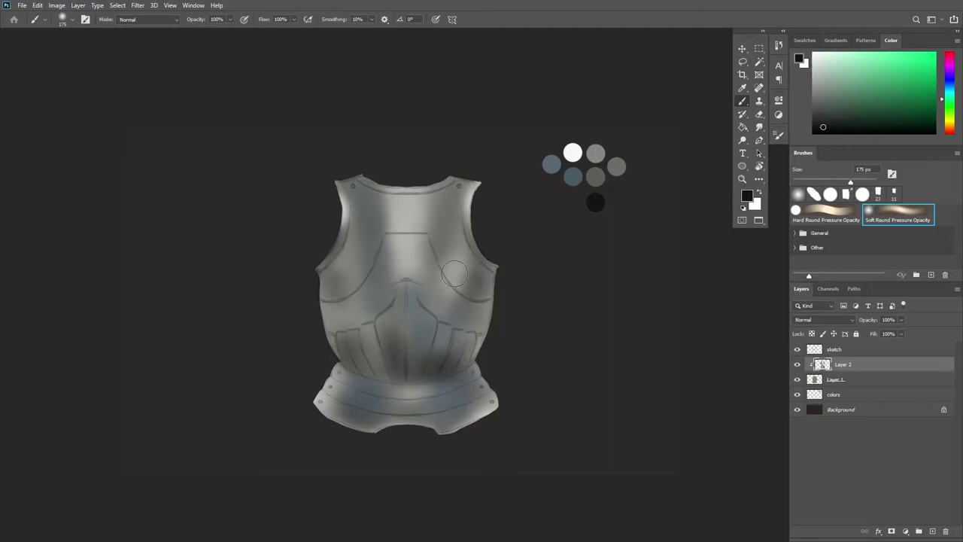
alt+click(468, 313)
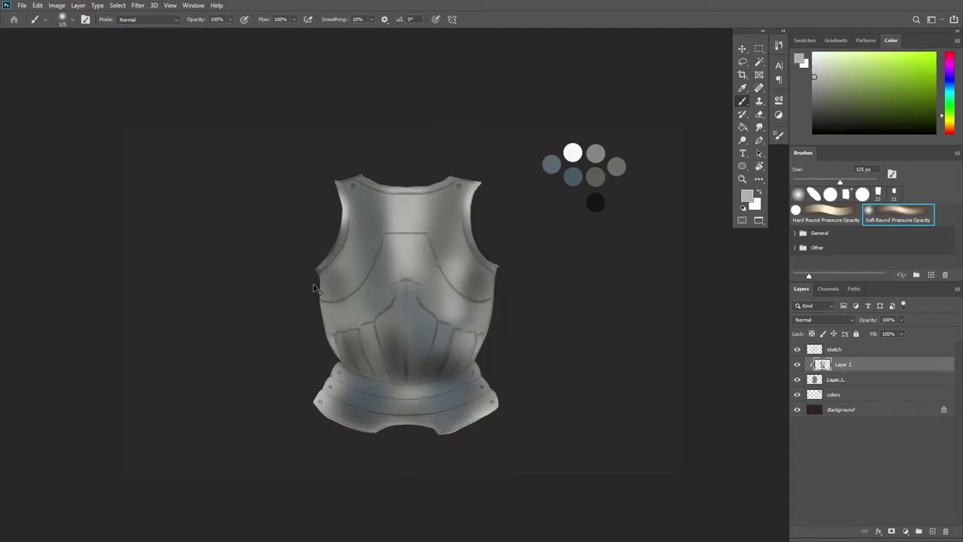
drag(357, 155, 346, 355)
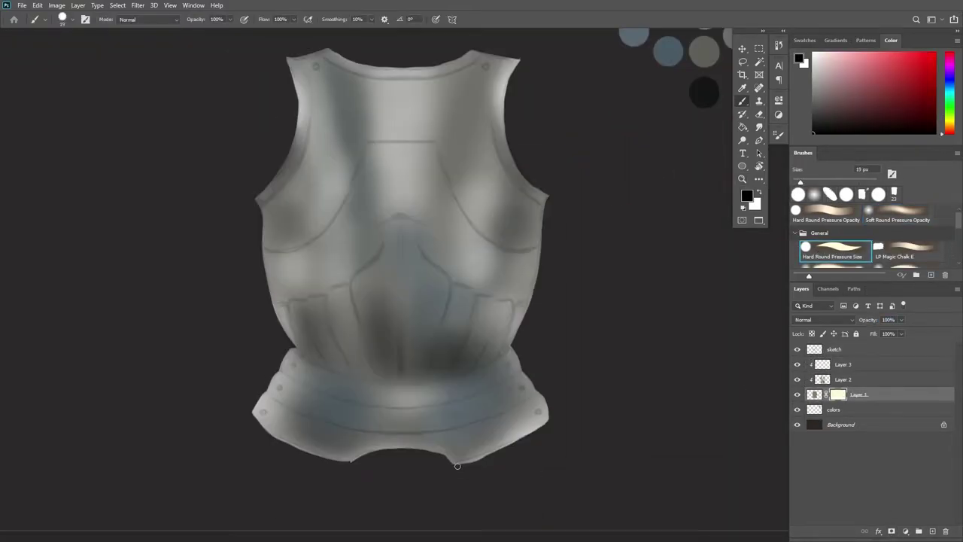
Zoom in on the breastplate and, with the mirror axis on, draw dark chest plate lines into the armholes
drag(393, 477, 348, 192)
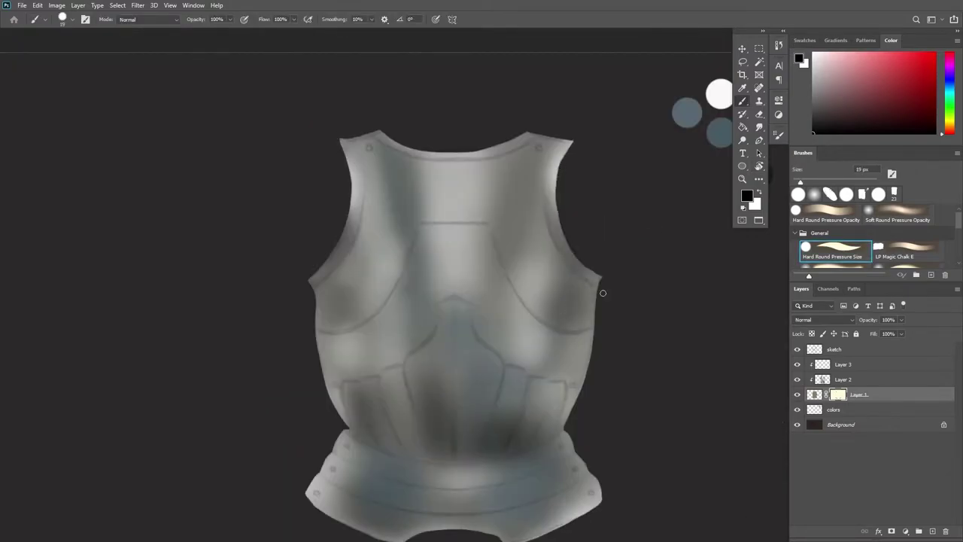
alt+click(562, 267)
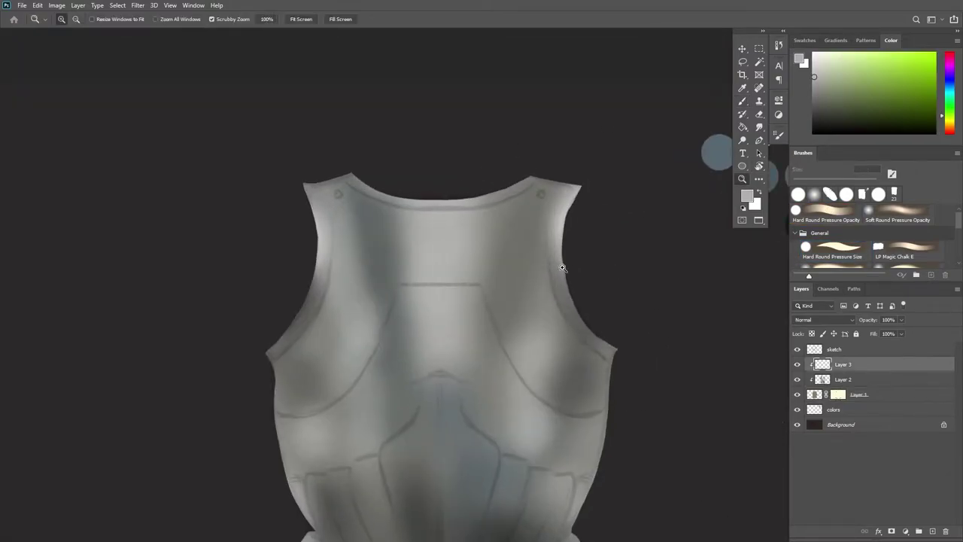
key(b)
key(Return)
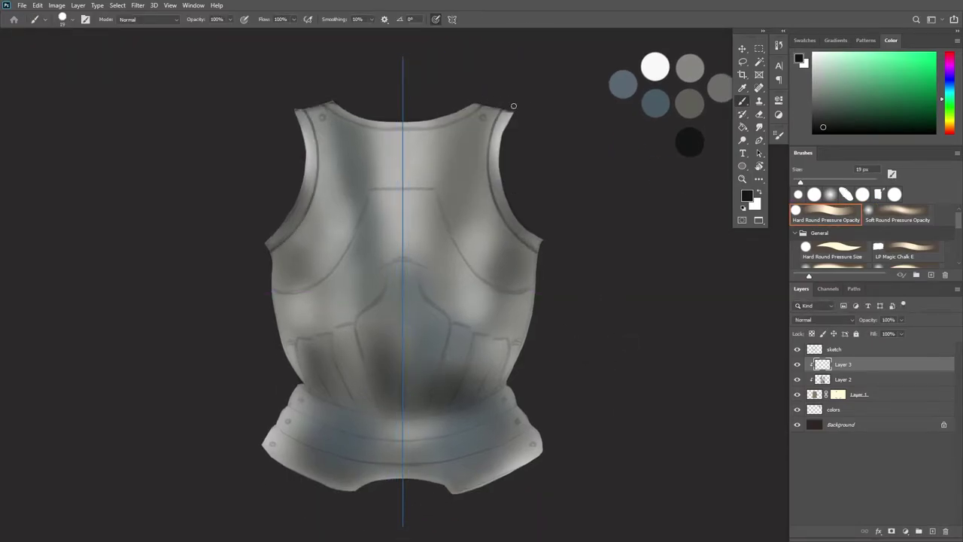
drag(513, 106, 536, 239)
key(ctrl+z)
drag(371, 189, 272, 292)
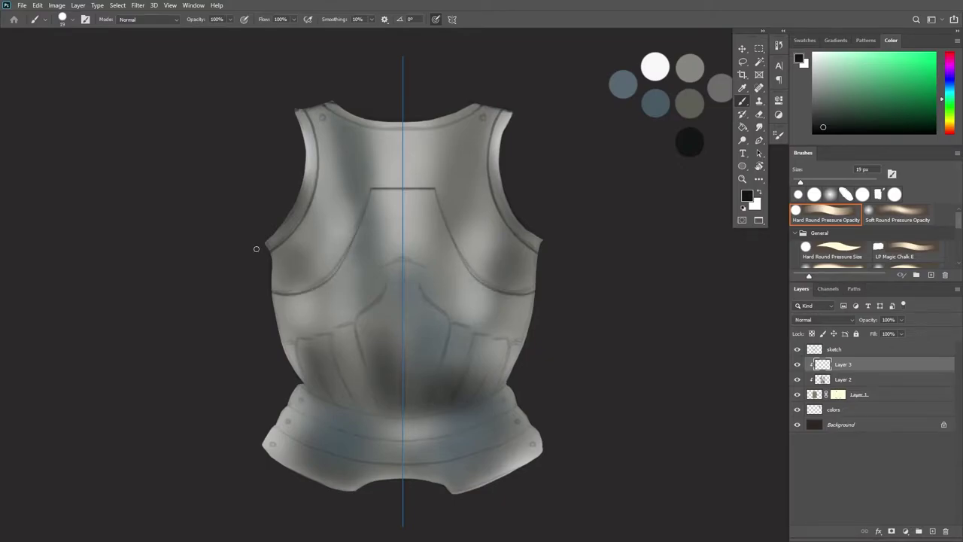
Trace the neckline, the curved waist line and the lower skirt plate lines in dark line
drag(333, 111, 403, 129)
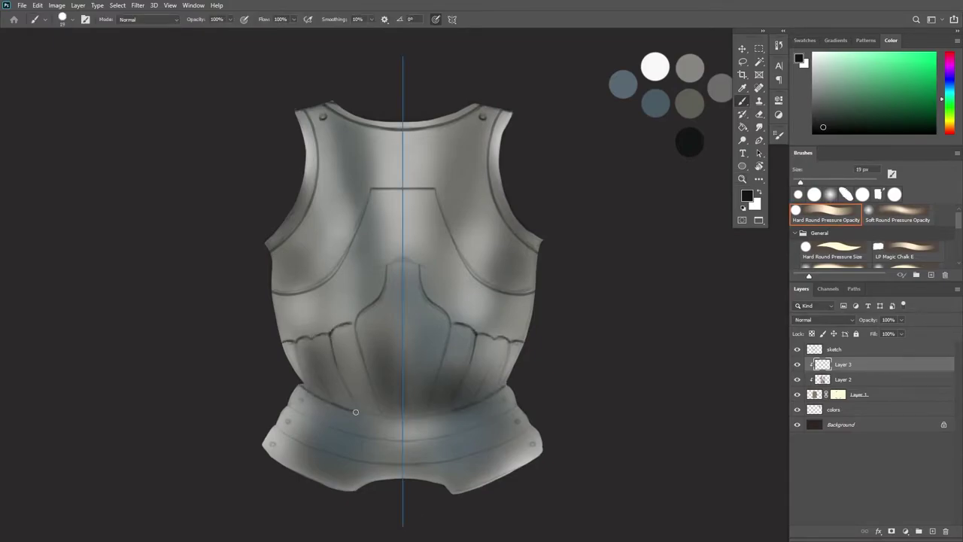
drag(300, 387, 409, 418)
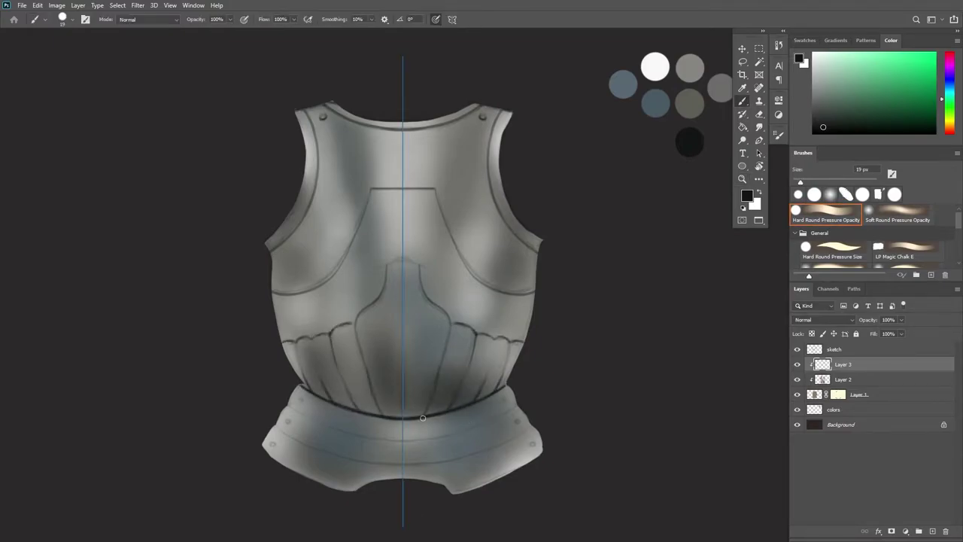
mouse_move(467, 430)
mouse_down()
mouse_move(518, 404)
mouse_move(406, 460)
mouse_up()
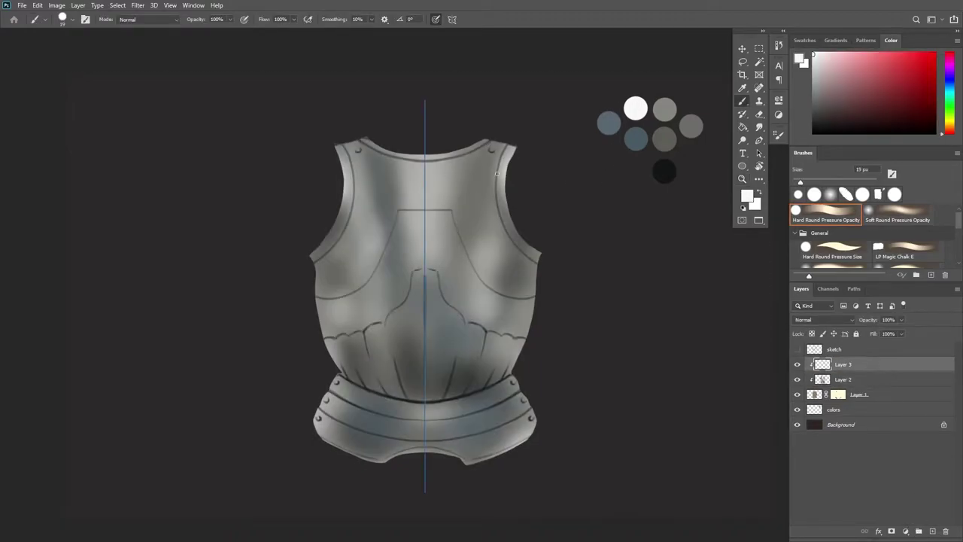
Paint mirrored light highlights along the armour edges and the left chest-plate line
drag(497, 160, 497, 201)
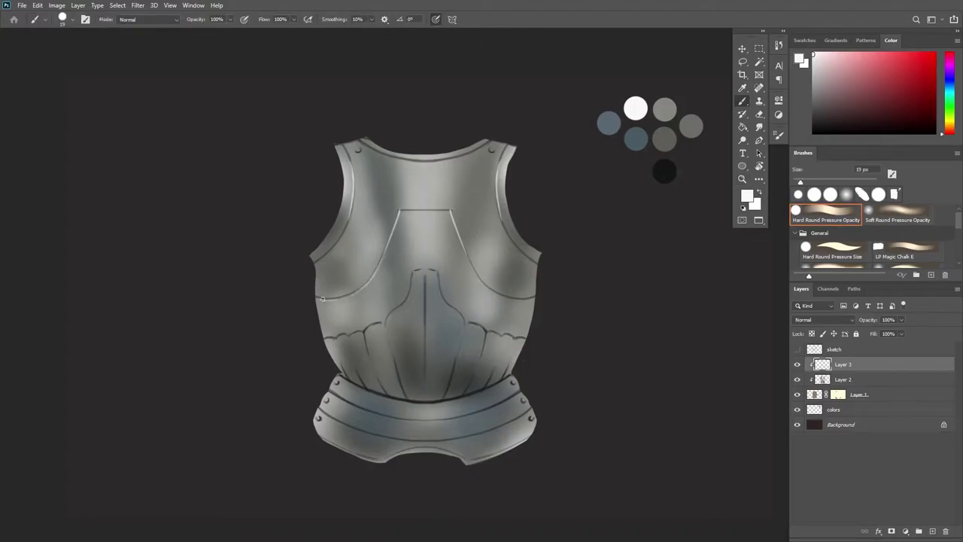
drag(322, 299, 315, 295)
alt+click(315, 295)
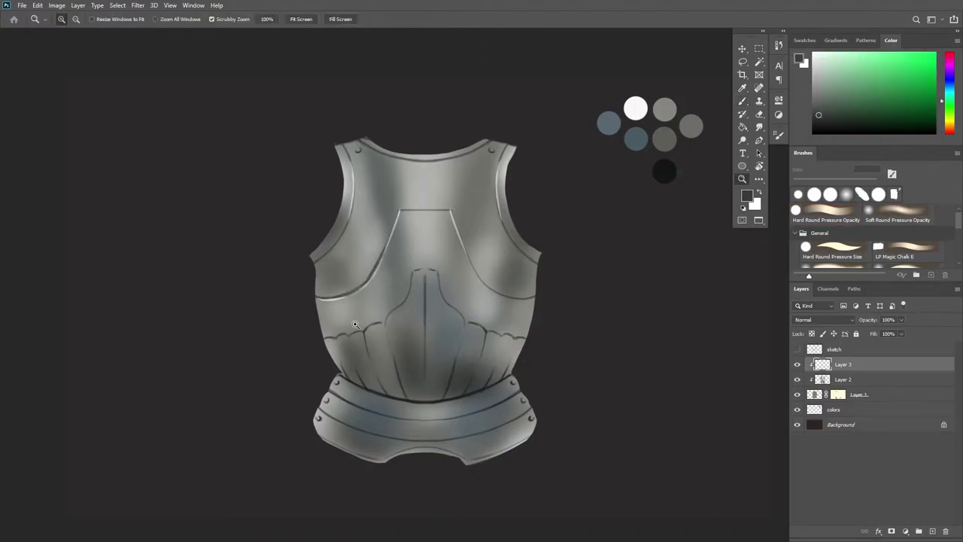
alt+click(346, 155)
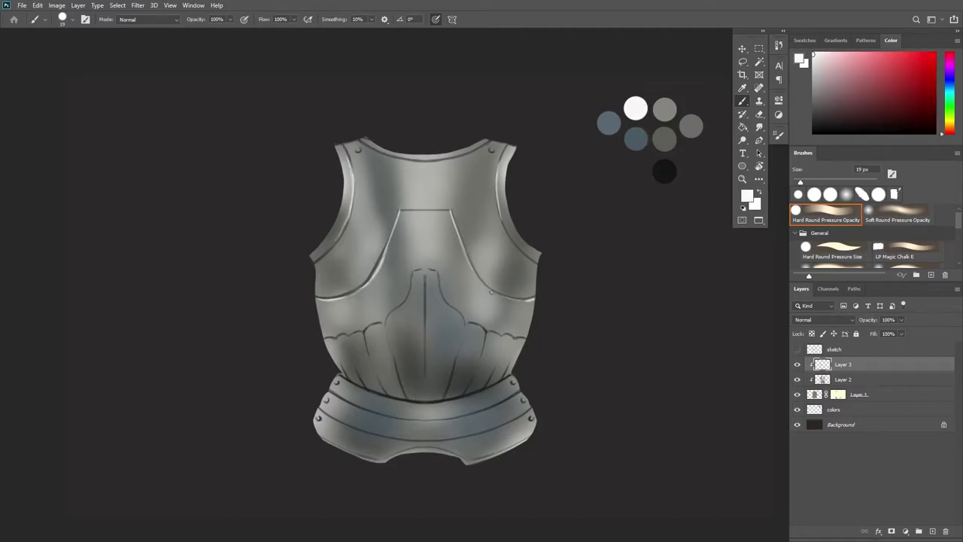
Set white as the painting colour and turn on vertical mirror symmetry
key(d)
key(z)
key(b)
key(x)
click(452, 19)
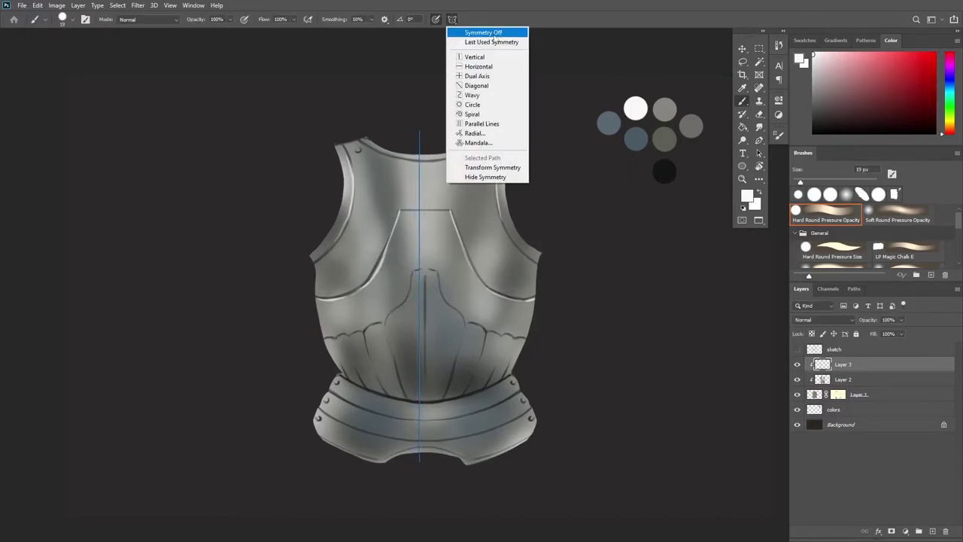
click(473, 51)
key(Return)
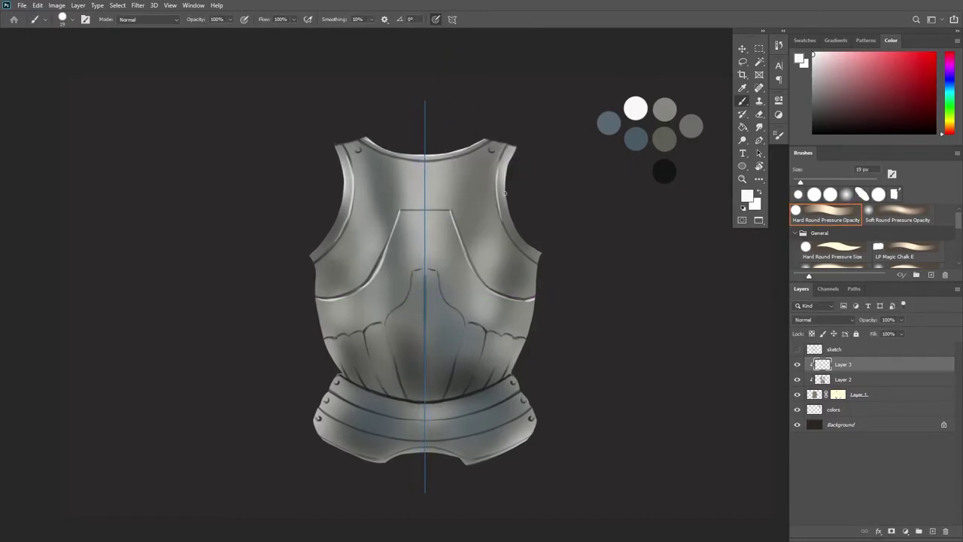
Erase on Layer 1, then set up a white opacity-sensitive Hard Round brush at 19 px on Layer 3
key(e)
key(alt+bracketleft)
key(alt+bracketleft)
key(d)
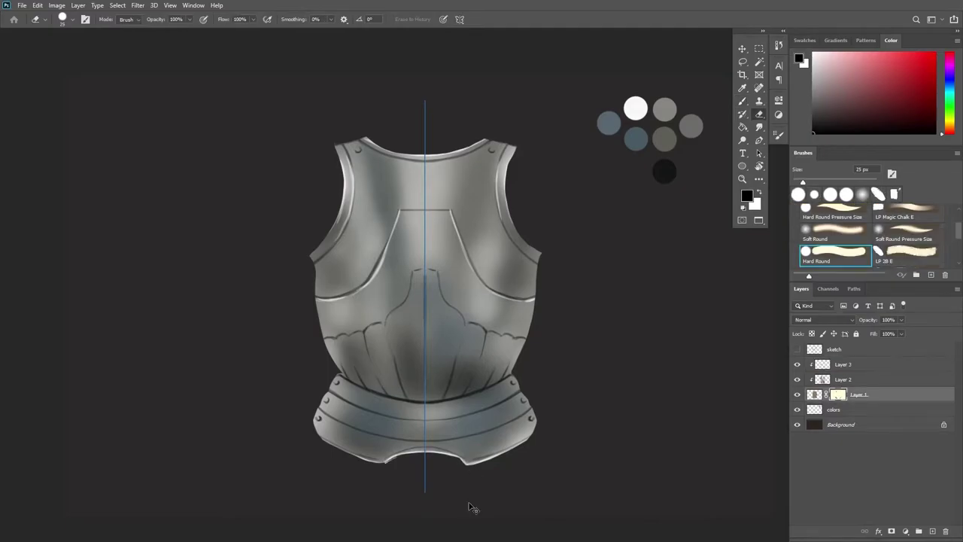
key(b)
scroll(452, 463, down, 1)
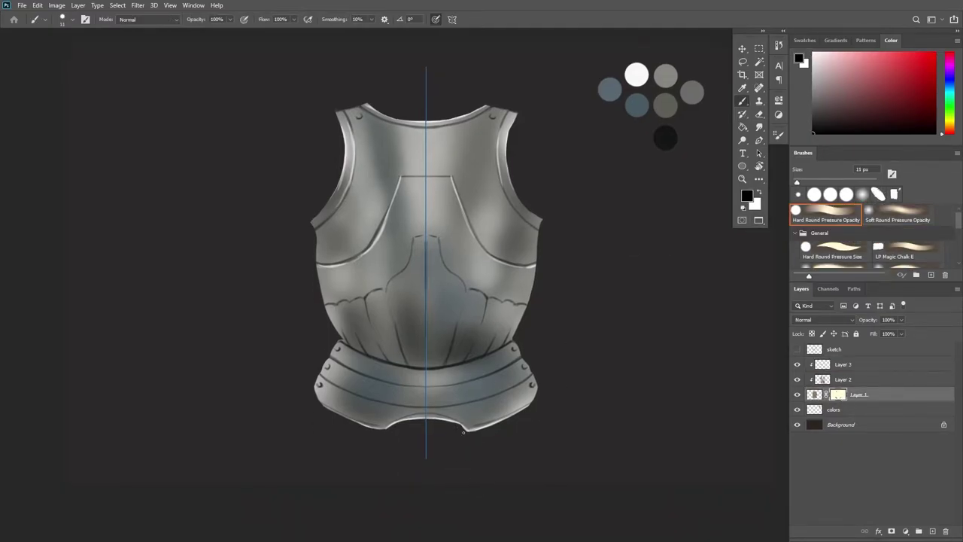
key(period)
key(alt+bracketright)
key(alt+bracketright)
key(comma)
key(x)
key(bracketright)
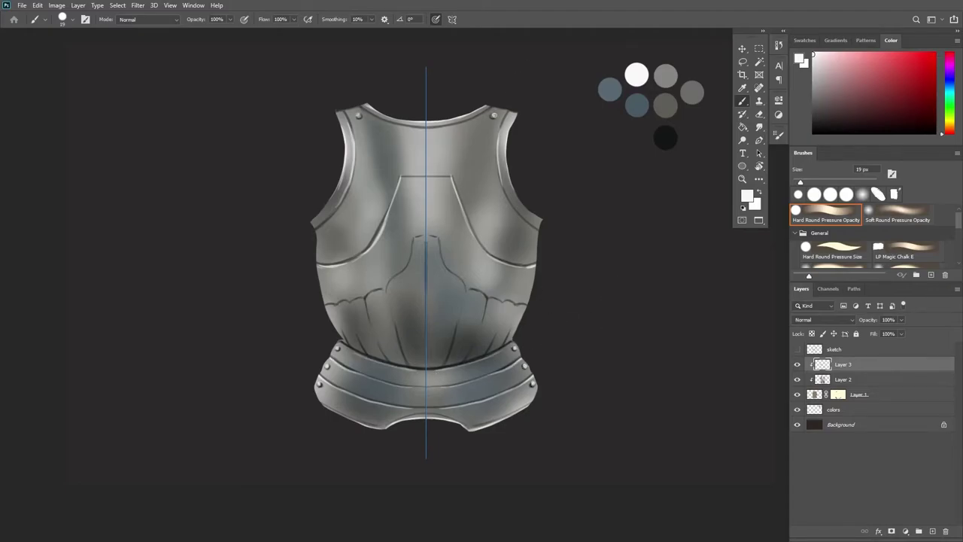
Sample the belt line's near-black, then switch to a larger white brush for rim highlights
scroll(400, 226, up, 2)
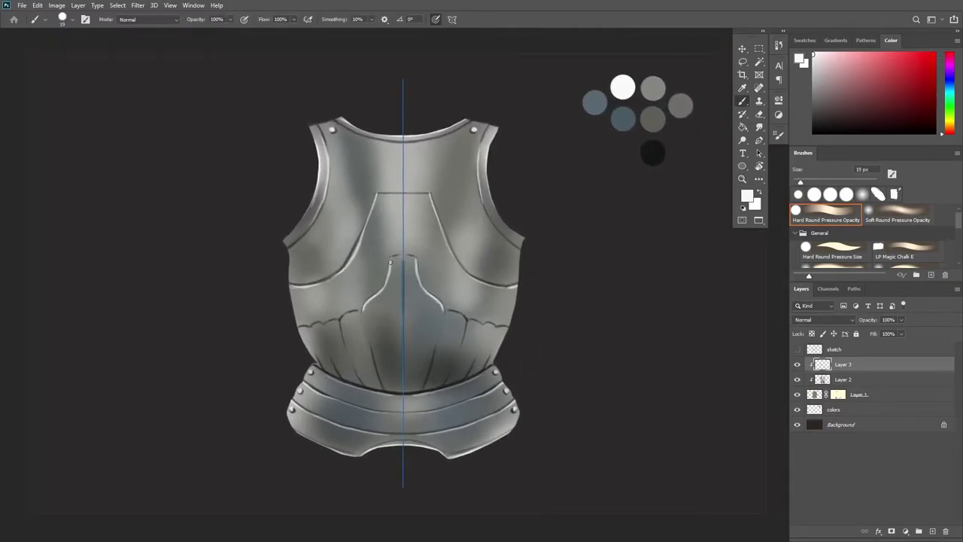
alt+click(389, 391)
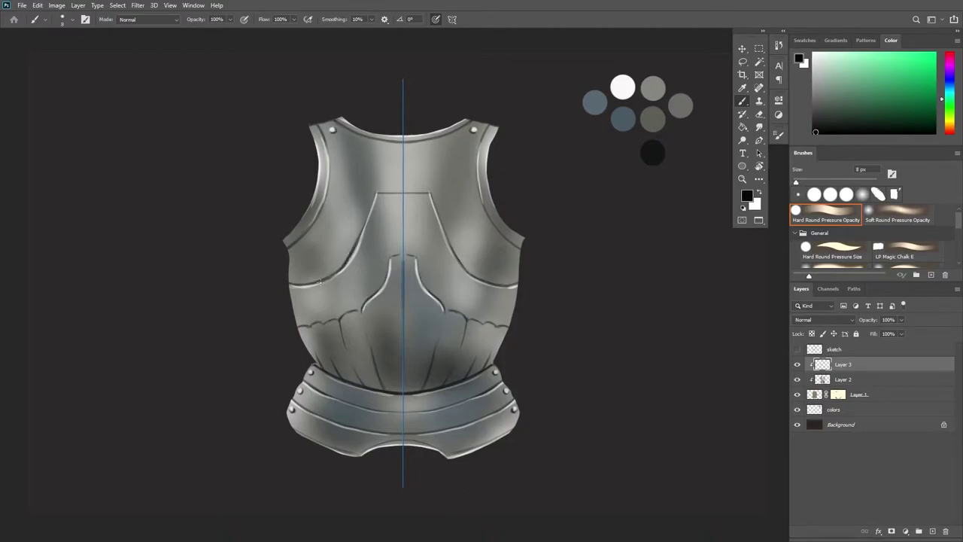
key(bracketright)
key(bracketright)
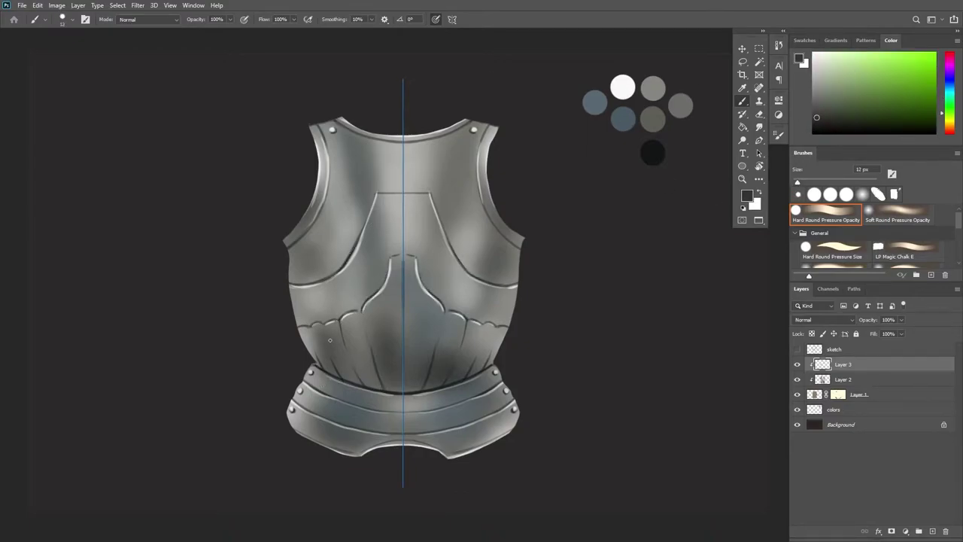
scroll(404, 282, up, 1)
On Layer 2, pick a blue-grey with a soft opacity-sensitive brush at 20 px
key(alt+bracketleft)
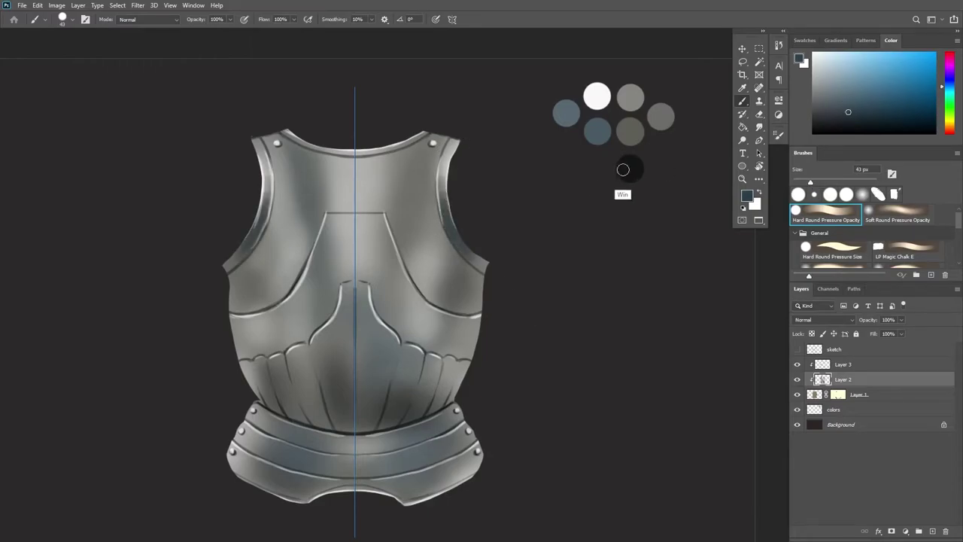
alt+click(451, 218)
key(bracketleft)
key(bracketleft)
alt+click(568, 116)
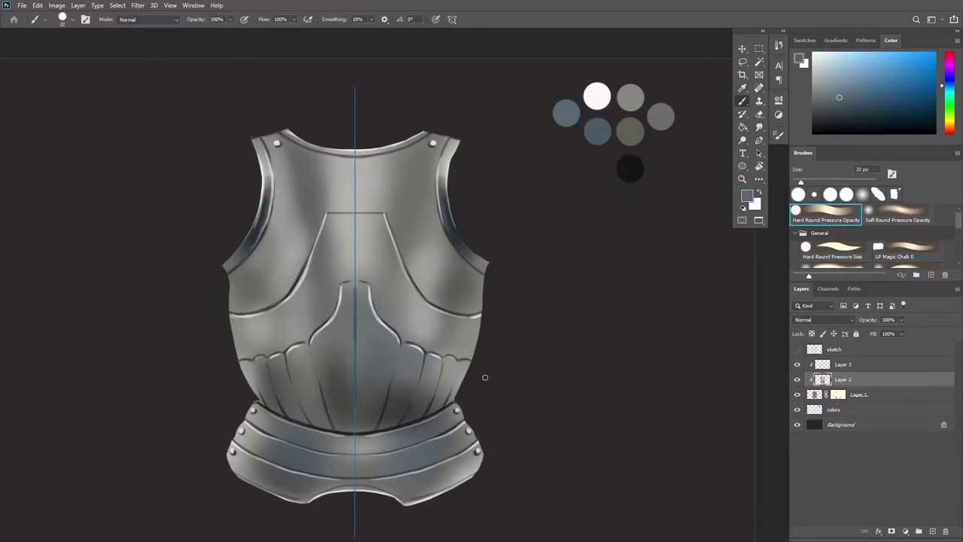
scroll(736, 277, down, 1)
key(period)
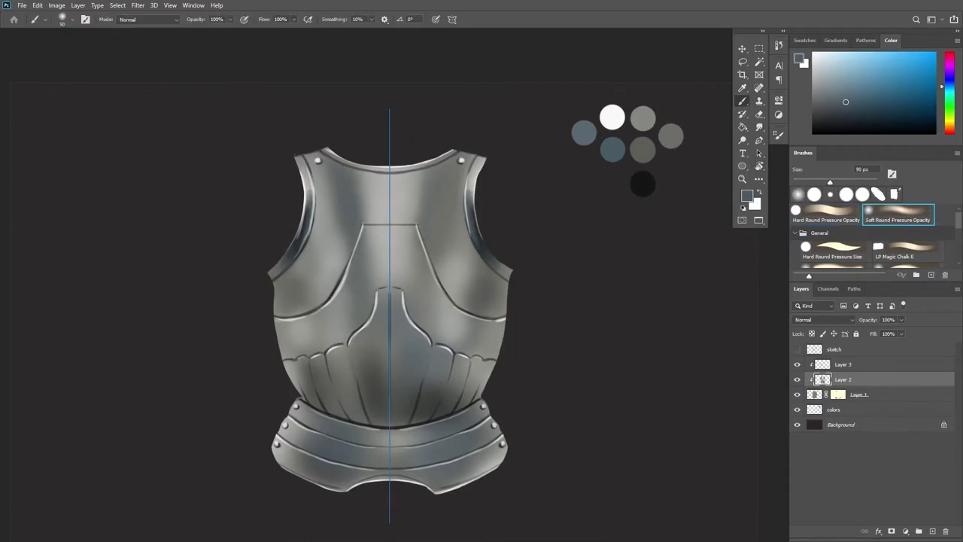
Paint darker shading down the chest and a light band on its left side
drag(355, 236, 370, 316)
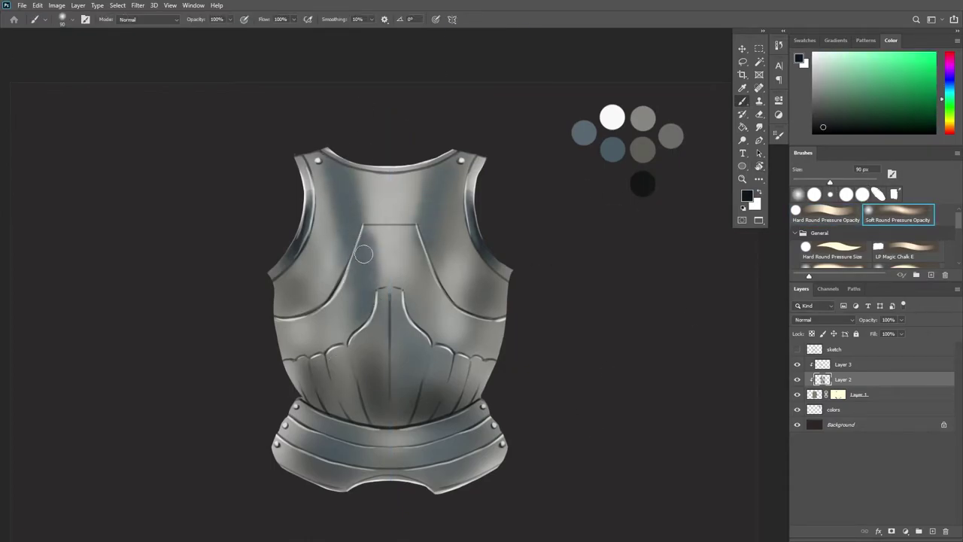
alt+click(364, 252)
alt+click(346, 260)
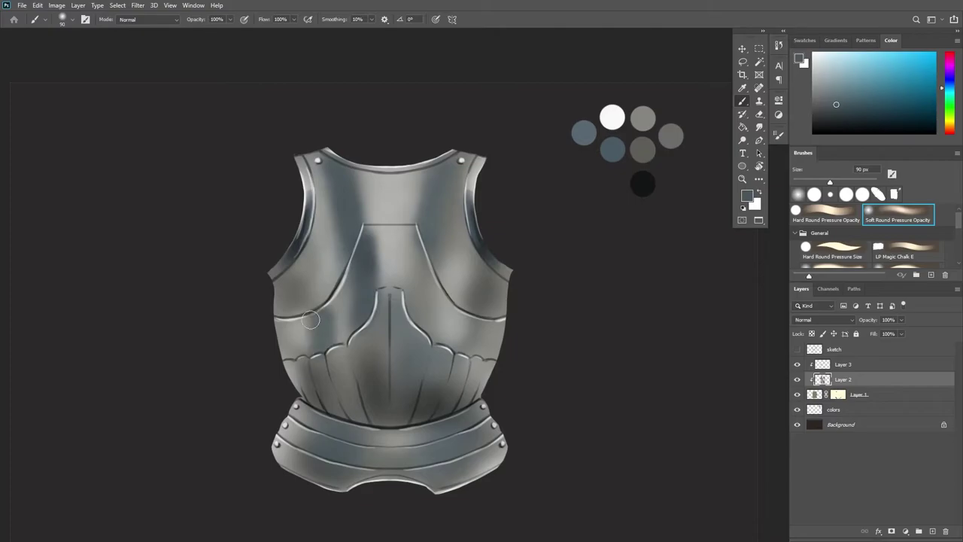
drag(316, 249, 319, 349)
alt+click(316, 218)
drag(331, 286, 322, 227)
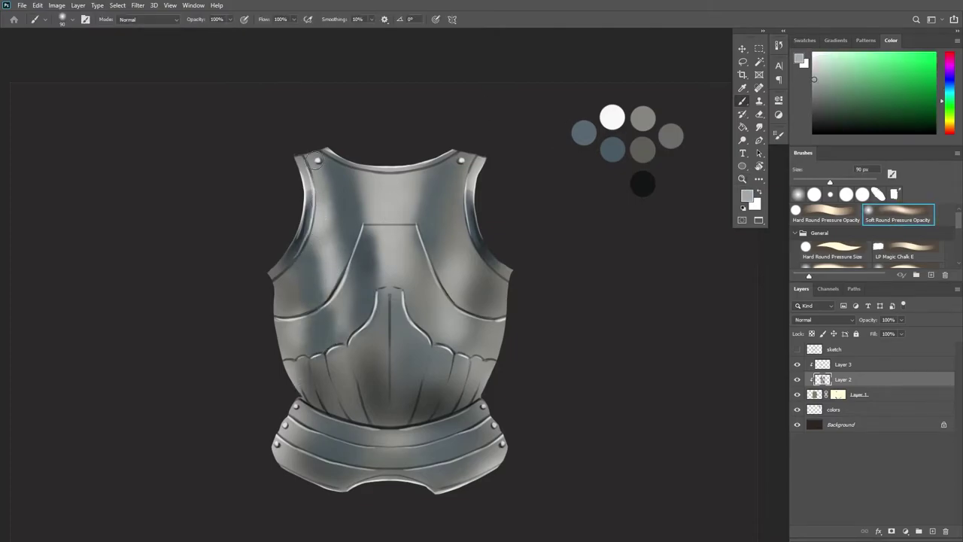
Sample armour greys and paint a dark vertical shadow at the chest centre
scroll(511, 173, down, 1)
alt+click(444, 233)
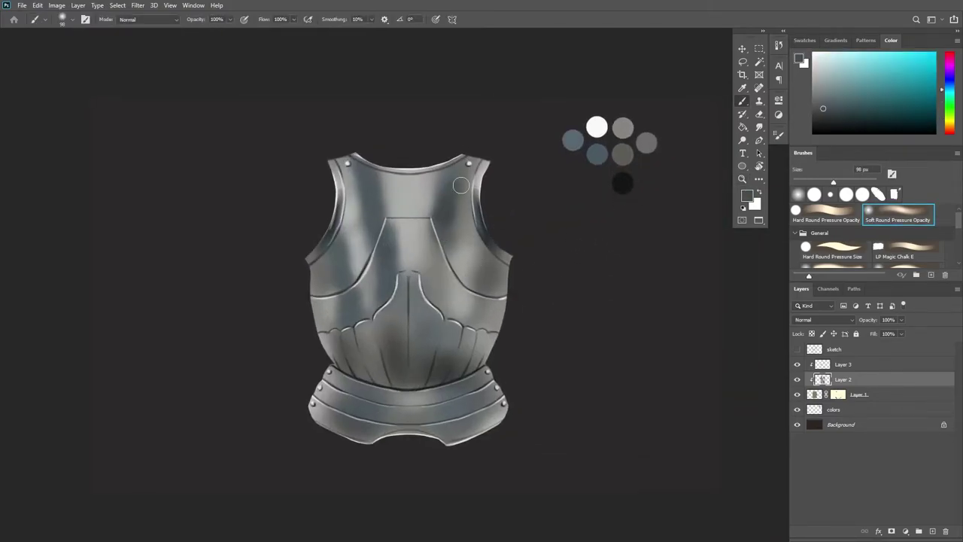
alt+click(421, 274)
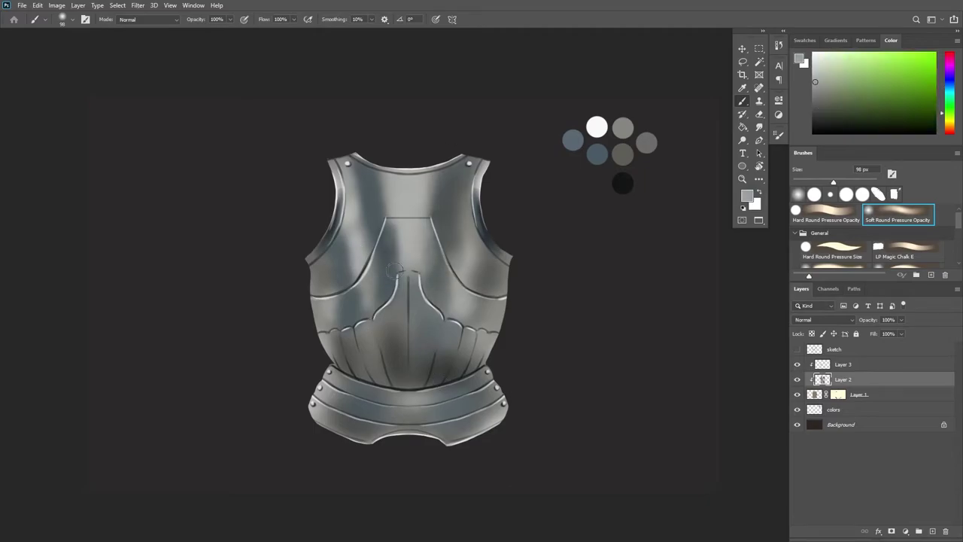
alt+click(506, 246)
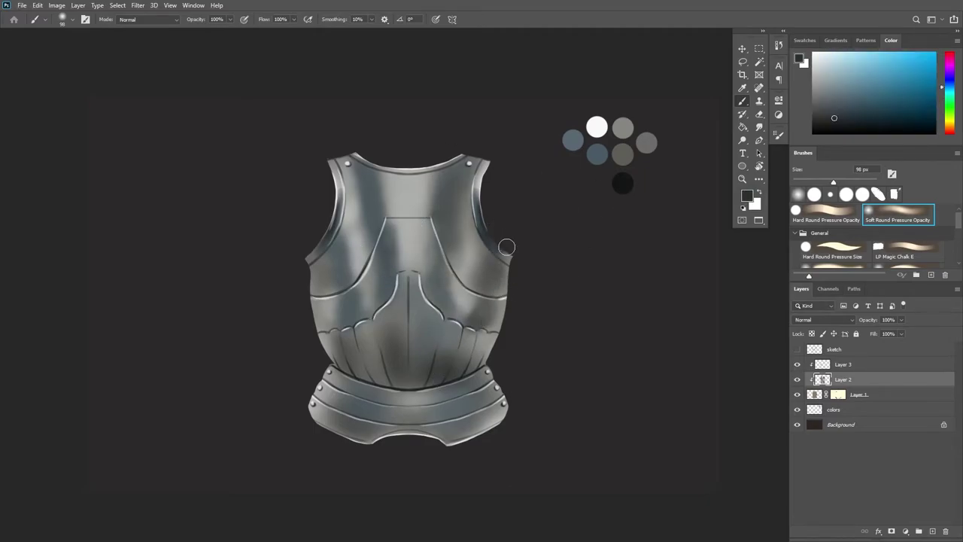
scroll(506, 247, down, 1)
alt+click(435, 379)
alt+click(408, 309)
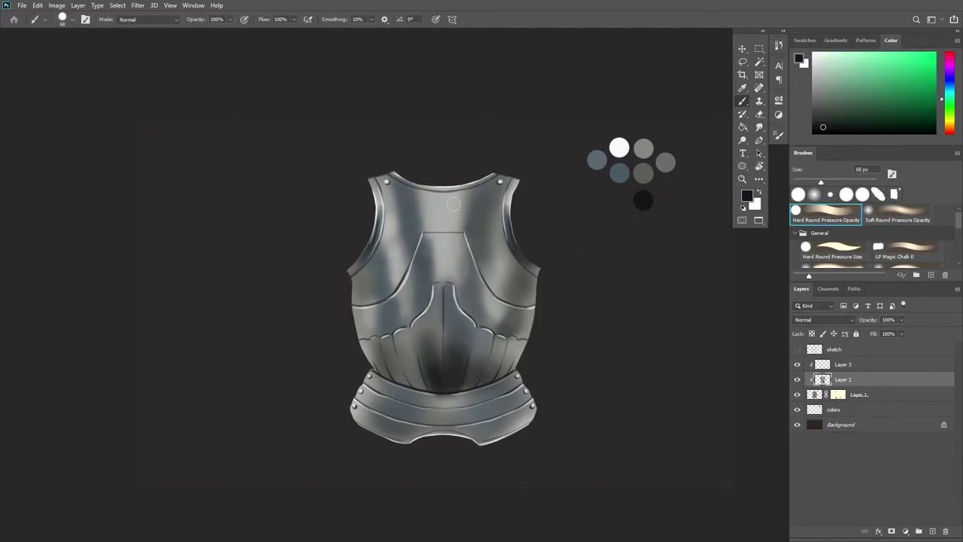
drag(461, 344, 451, 391)
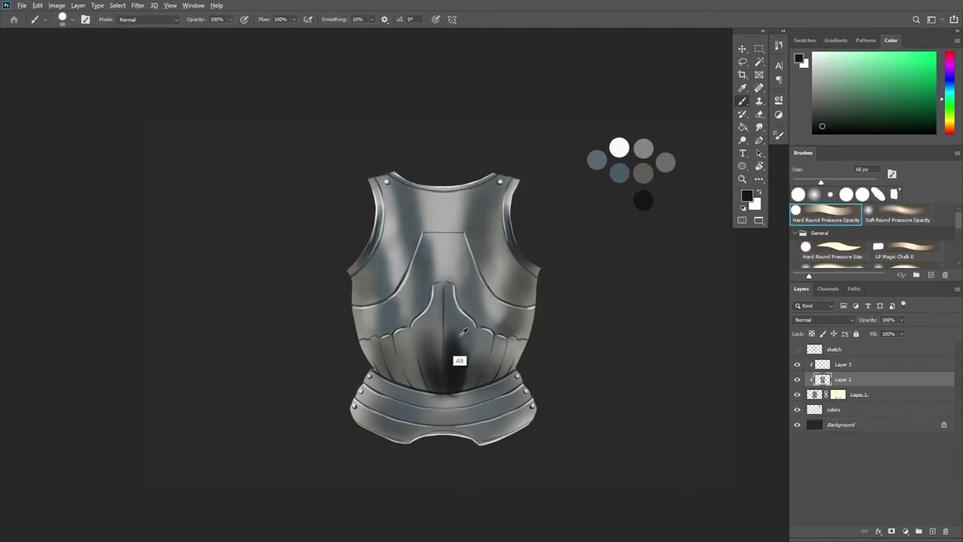
alt+click(452, 380)
Sample grey-blues and dab a light spot on the lower chest, shrinking the brush to 26 px
key(z)
key(ctrl+minus)
click(517, 281)
key(b)
alt+click(507, 310)
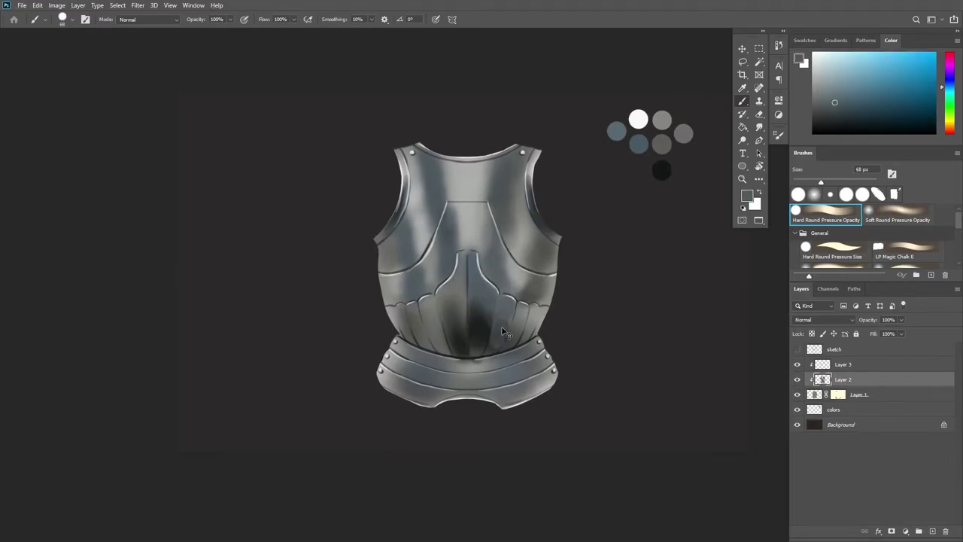
alt+click(501, 335)
alt+click(489, 191)
click(500, 324)
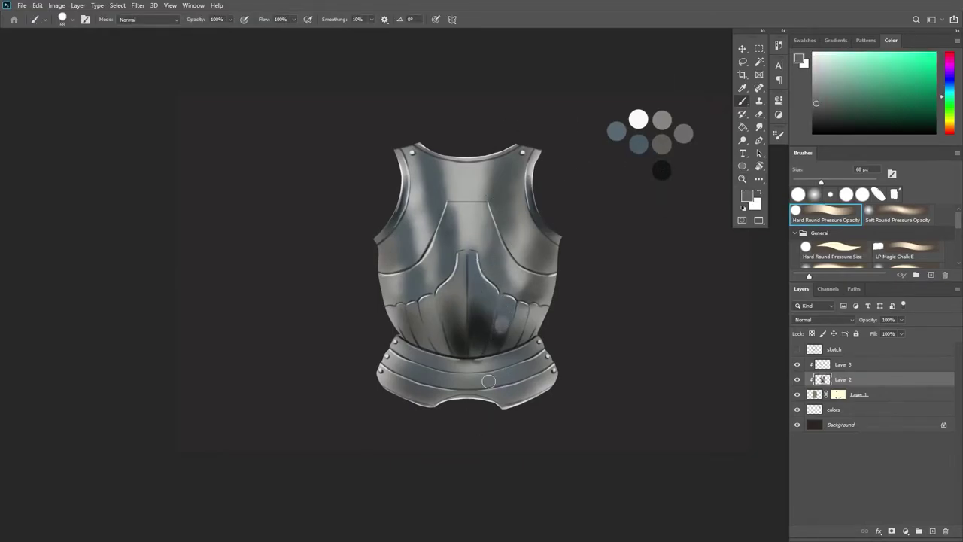
alt+click(497, 342)
key(bracketleft)
key(bracketleft)
key(bracketleft)
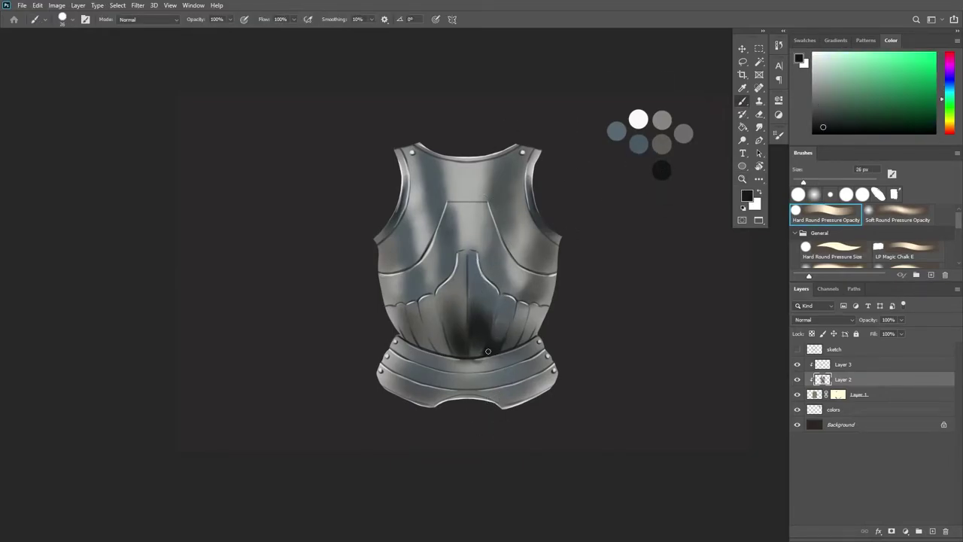
alt+click(497, 370)
scroll(587, 270, down, 2)
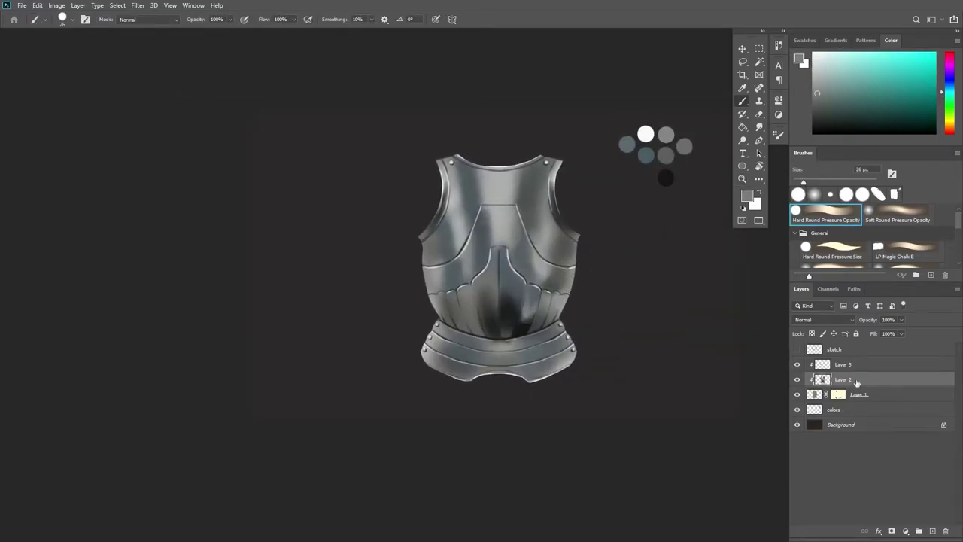
Sample dark and light bluish greys from the armour and zoom out to show the whole breastplate
key(alt+bracketright)
scroll(574, 278, up, 2)
key(x)
alt+click(654, 119)
scroll(460, 332, up, 1)
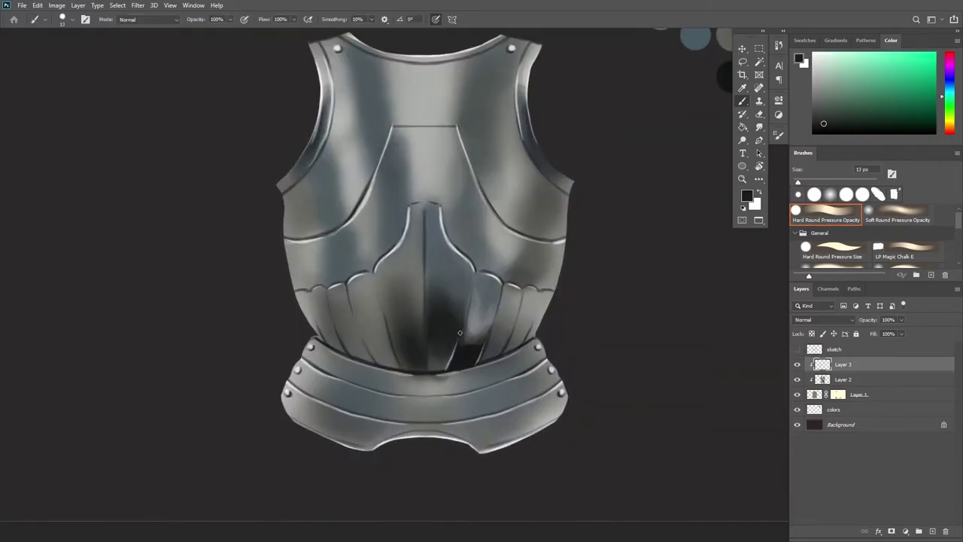
alt+click(462, 325)
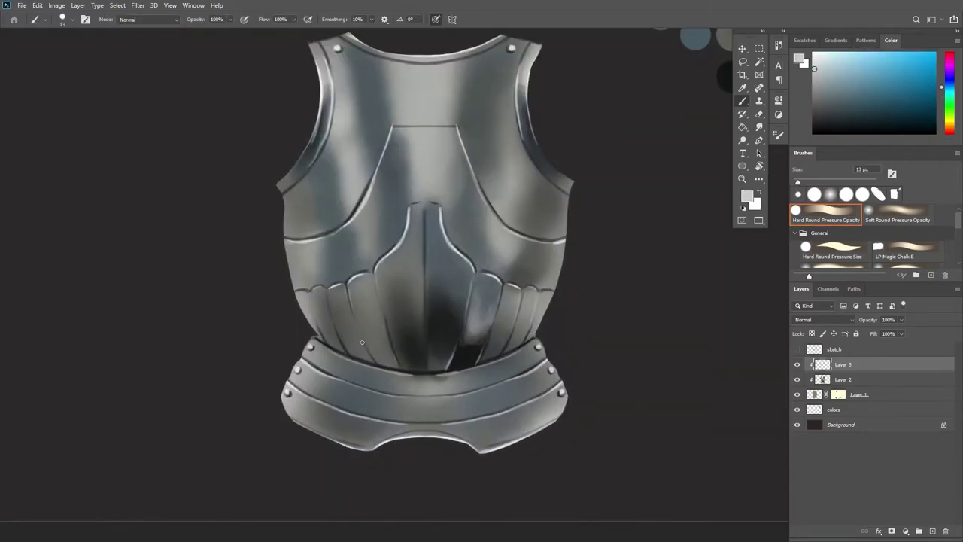
key(z)
key(ctrl+minus)
key(alt+bracketleft)
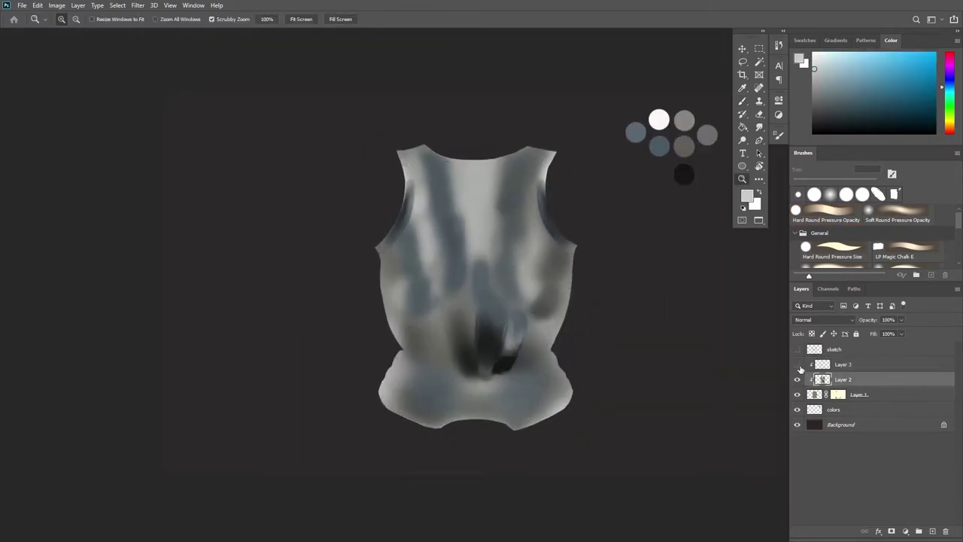
scroll(494, 355, up, 1)
On Layer 2, sample a range of dark, light and bluish greys from the central panel
key(b)
alt+click(494, 355)
alt+click(493, 339)
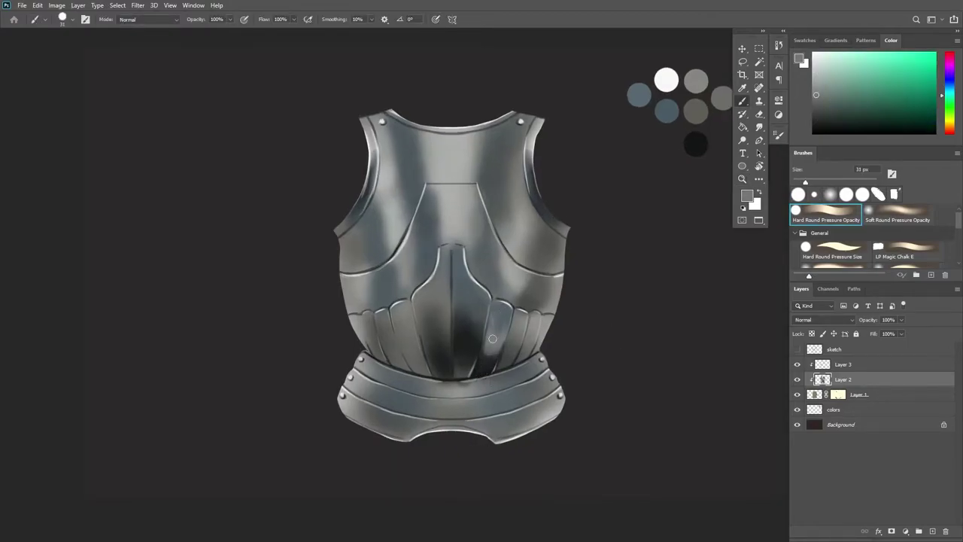
alt+click(482, 372)
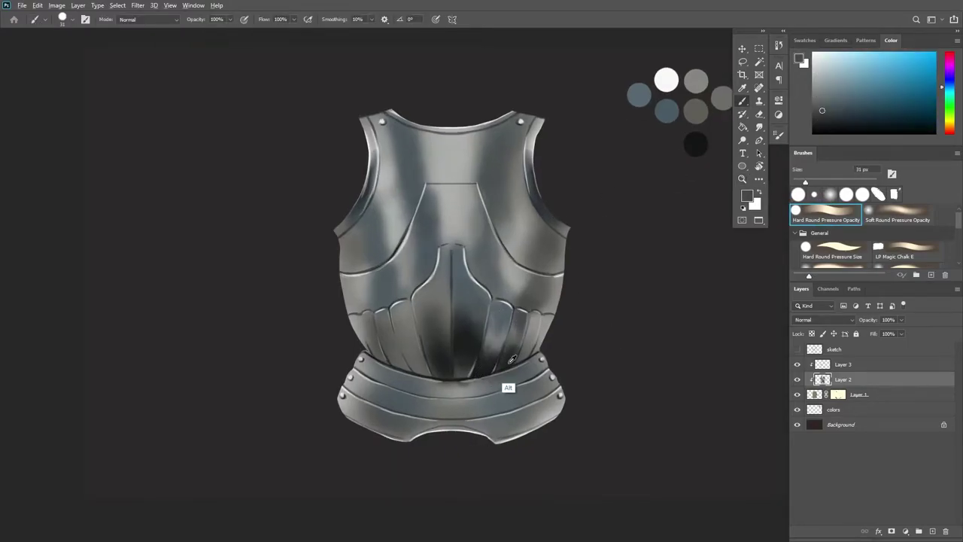
alt+click(519, 339)
alt+click(518, 371)
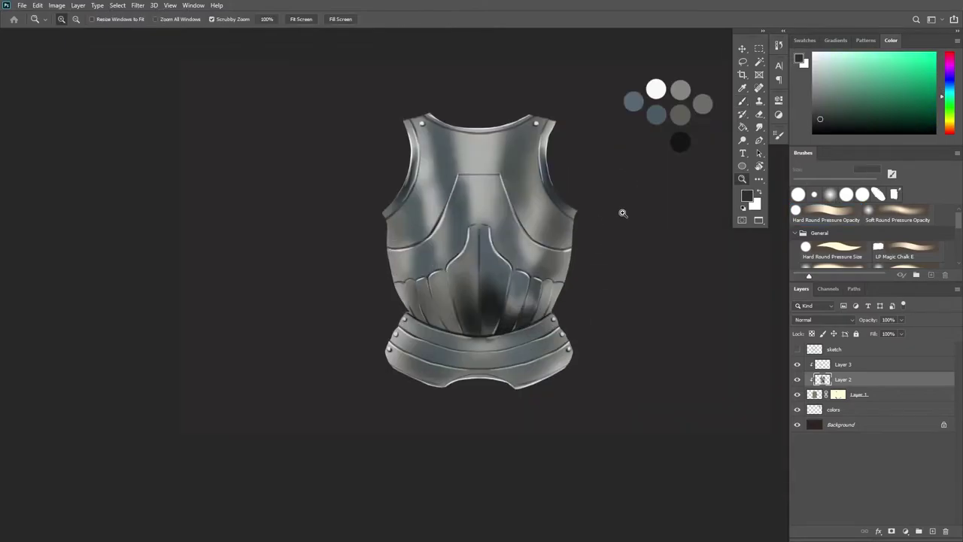
scroll(574, 316, up, 1)
alt+click(501, 335)
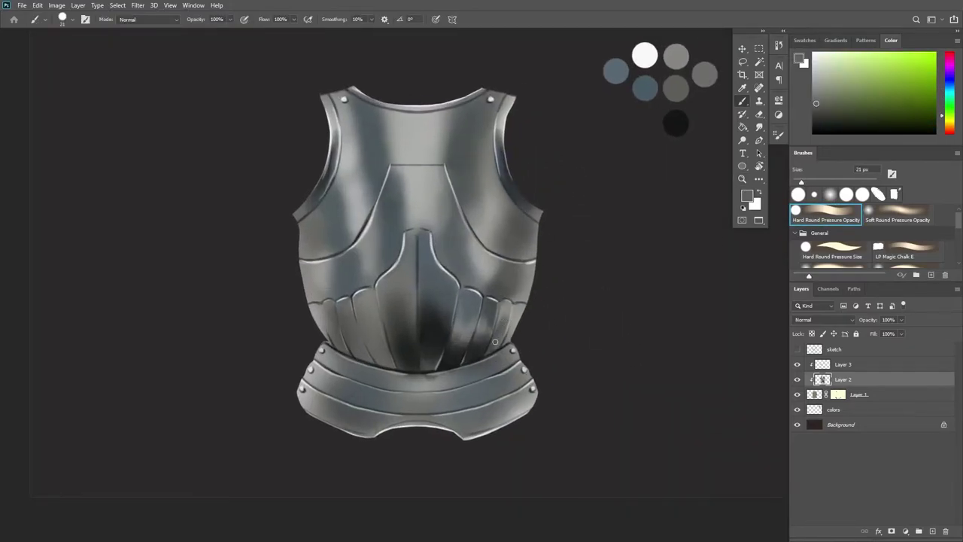
key(z)
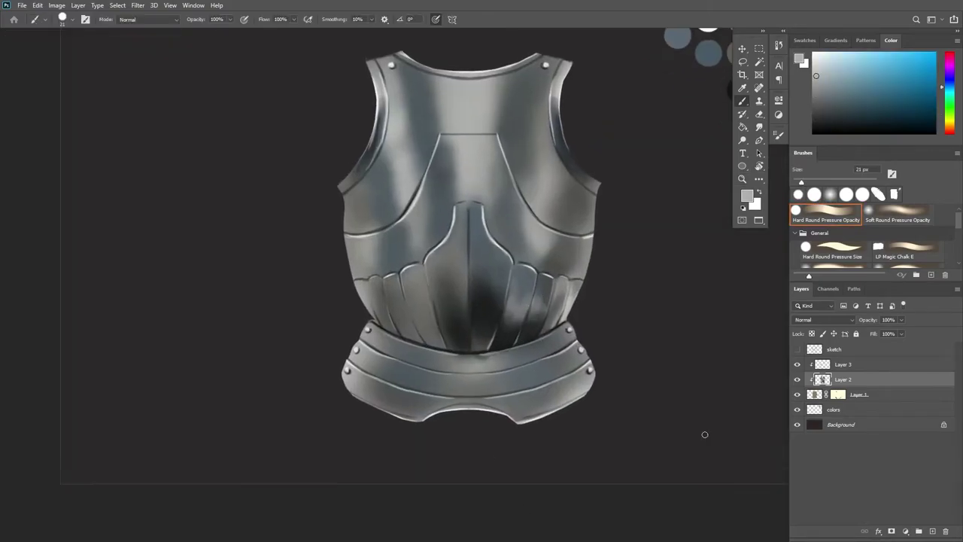
Paint a dark stroke left of the centre ridge on Layer 3, then use a 38 px brush on Layer 2
key(alt+bracketright)
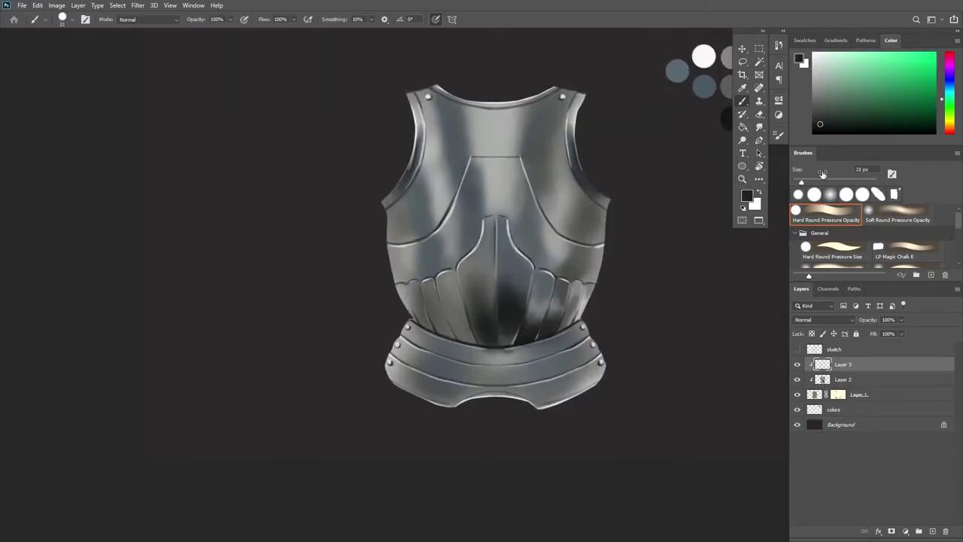
mouse_move(472, 307)
mouse_down()
mouse_move(489, 260)
mouse_move(489, 299)
mouse_move(490, 225)
mouse_up()
key(alt+bracketleft)
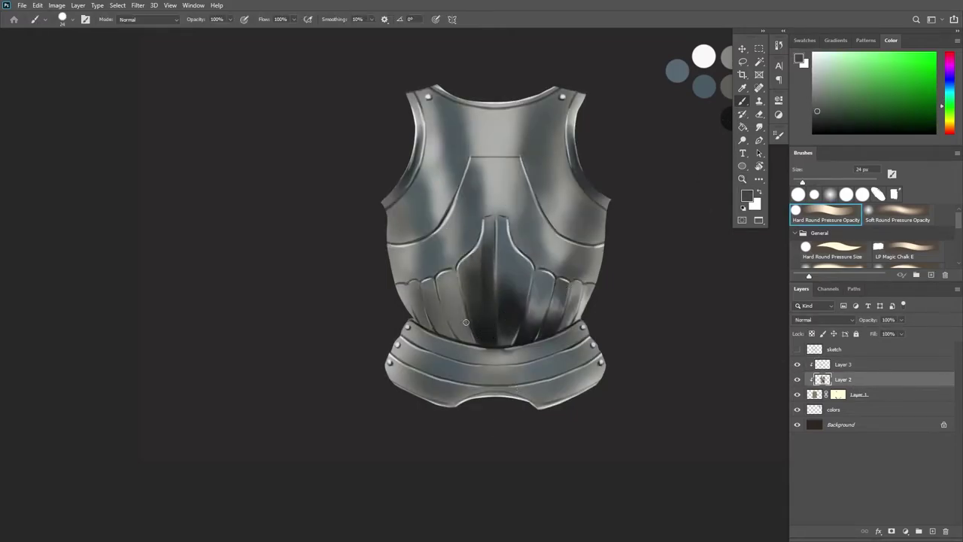
alt+click(490, 339)
alt+click(529, 337)
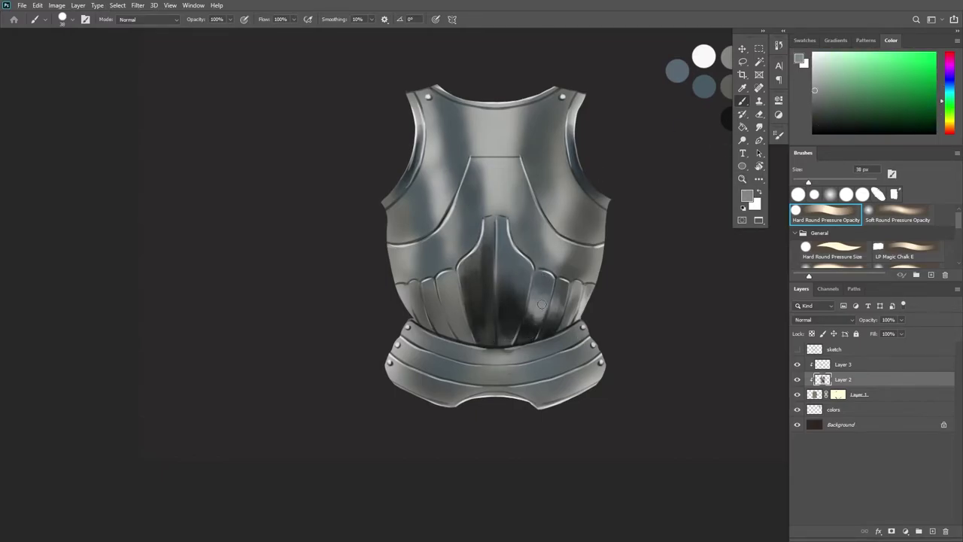
alt+click(538, 309)
Enlarge the view of the breastplate and sample light blue-grey, near-black and cyan-tinted tones
scroll(537, 309, down, 3)
key(ctrl+0)
alt+click(464, 254)
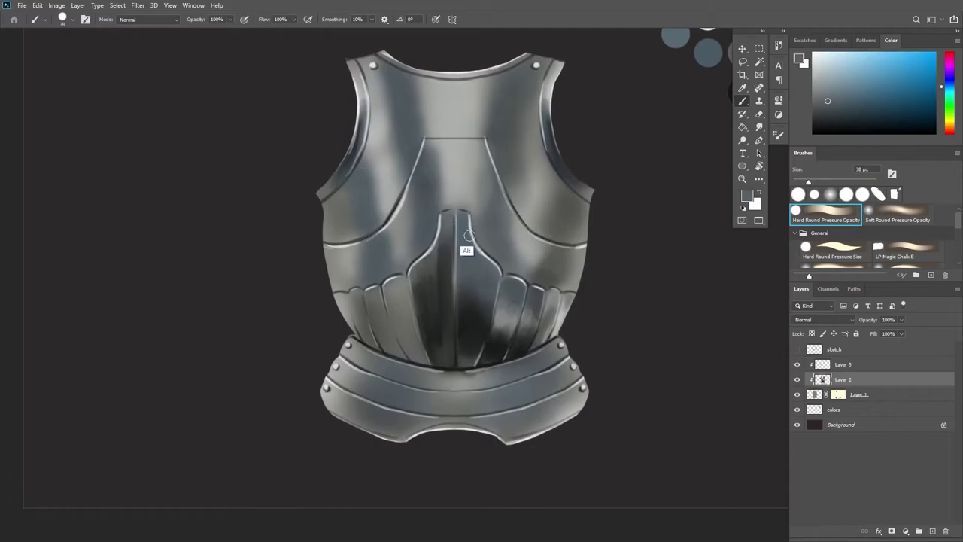
alt+click(431, 345)
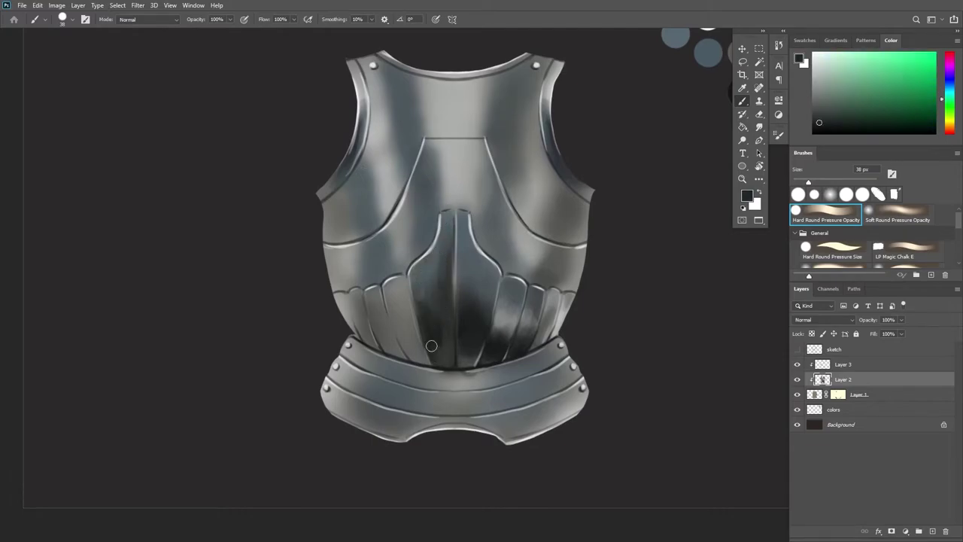
alt+click(462, 260)
drag(697, 139, 670, 150)
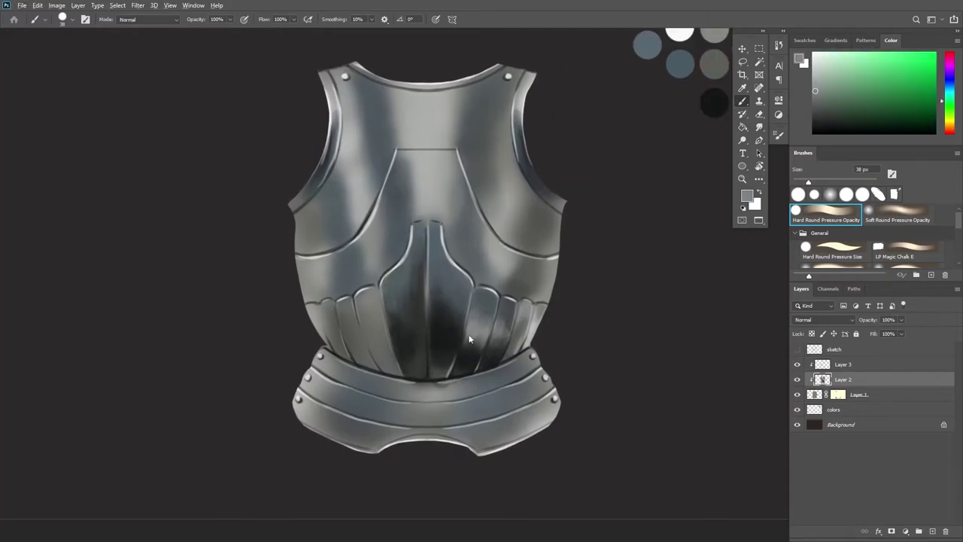
scroll(446, 289, down, 1)
Sample dark blue, brown and near-black tones and shrink the brush to 12 px for detail
alt+click(497, 271)
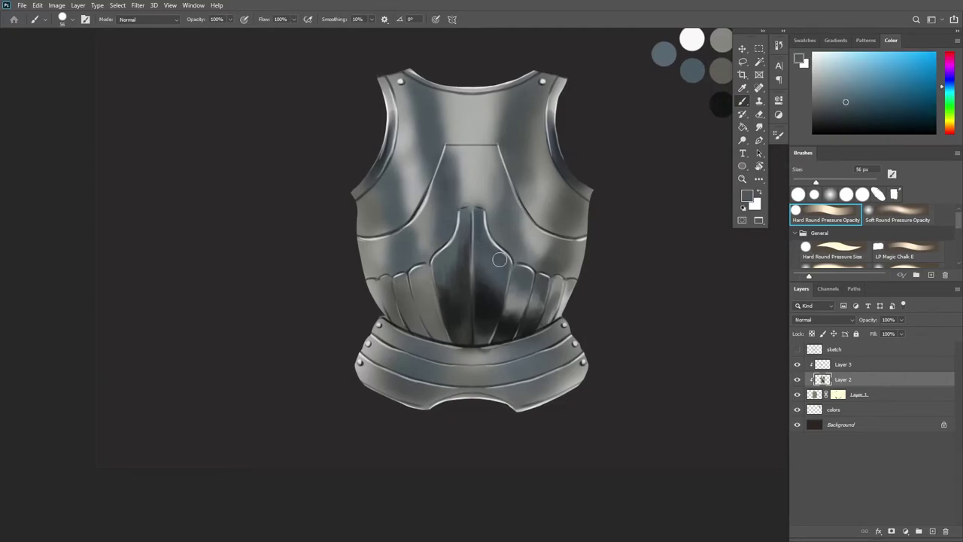
scroll(500, 259, down, 1)
scroll(482, 271, up, 1)
alt+click(474, 277)
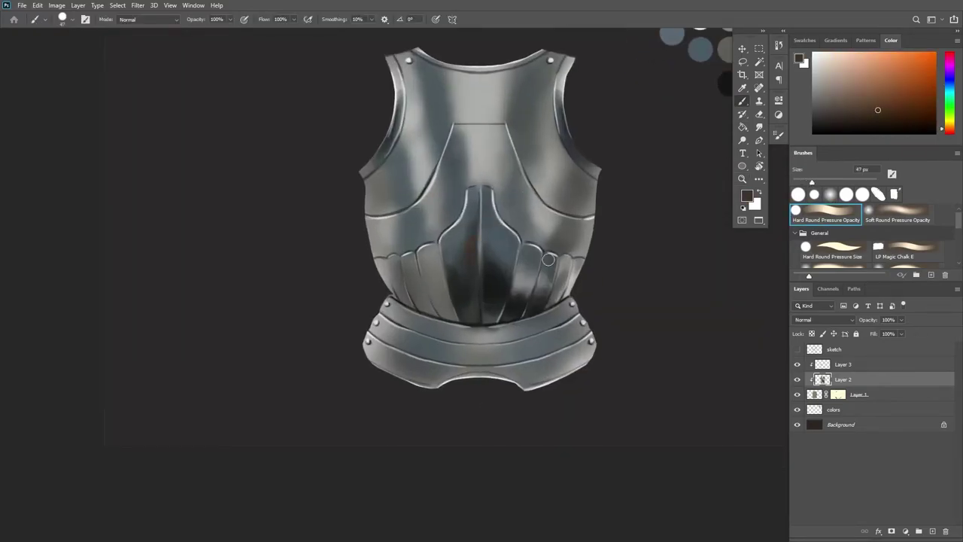
alt+click(466, 276)
drag(812, 182, 798, 183)
alt+click(475, 203)
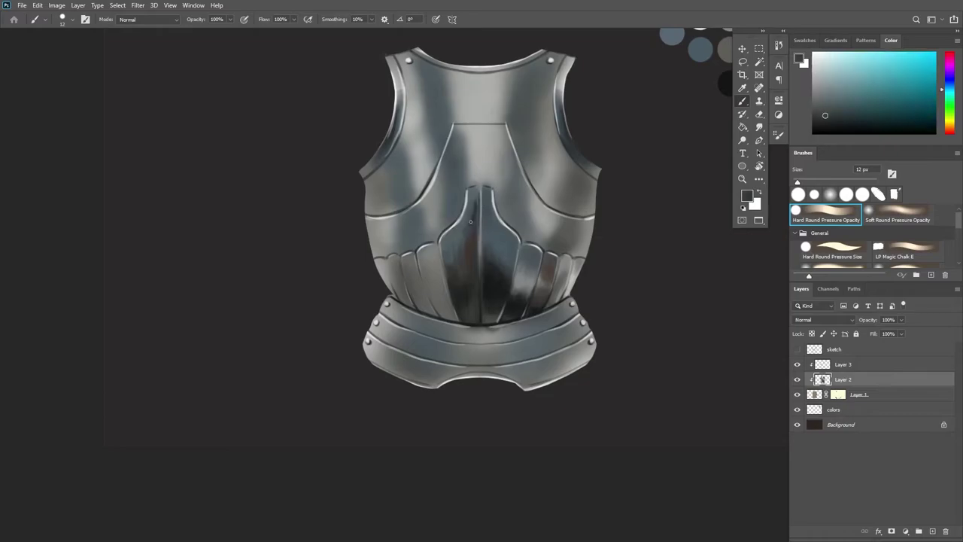
scroll(470, 211, down, 1)
Paint white highlight strokes across the chest plate with a 60 px brush
alt+click(650, 112)
key(bracketright)
key(bracketright)
key(bracketright)
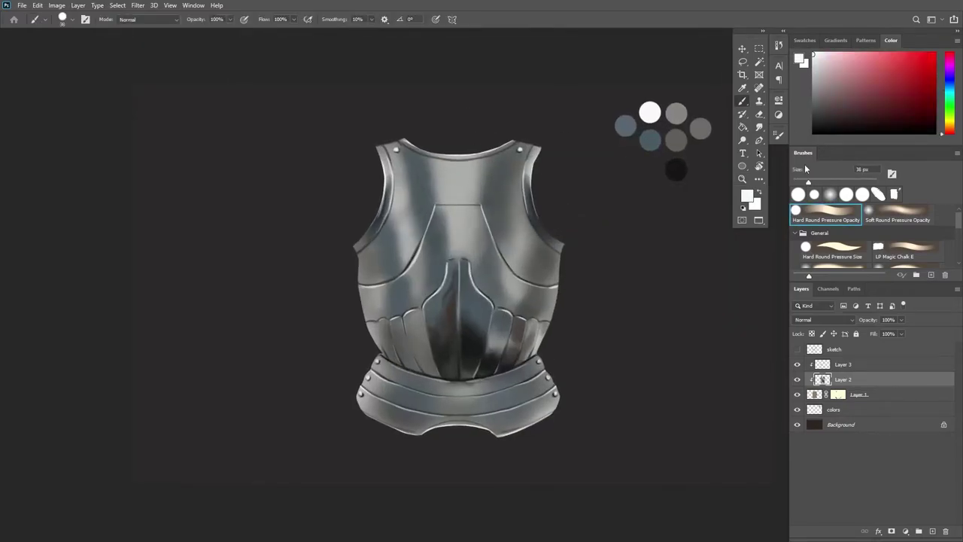
drag(451, 162, 459, 248)
drag(440, 210, 467, 256)
drag(502, 222, 391, 201)
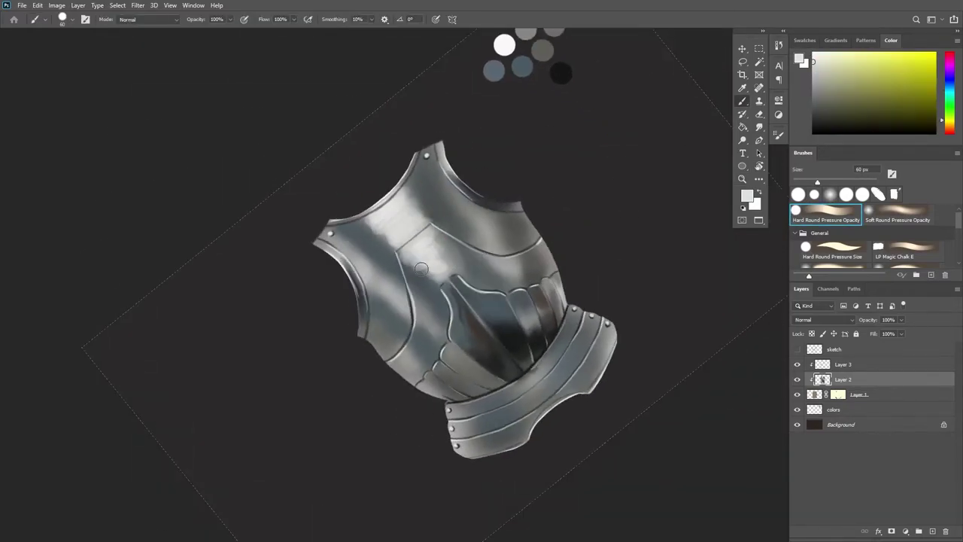
Switch to a soft round brush and paint a soft glow on the chest plate
alt+click(412, 254)
key(z)
key(Escape)
key(b)
click(897, 212)
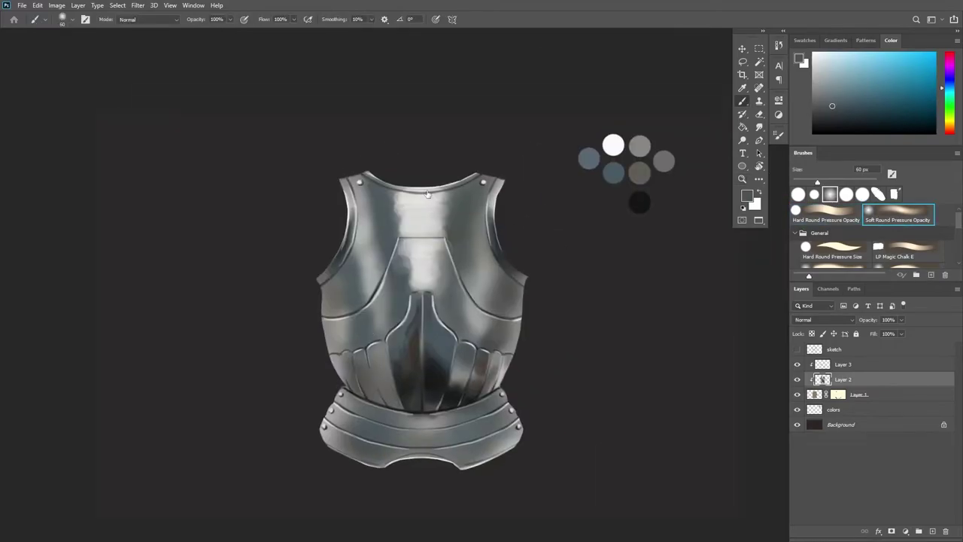
drag(470, 286, 496, 248)
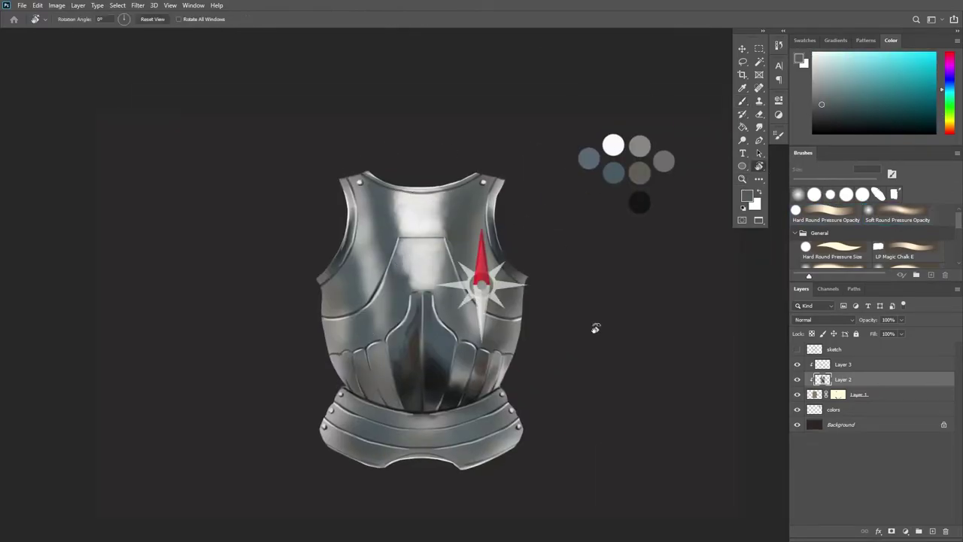
Zoom in on the chest plate and paint a white highlight on its upper part
key(r)
drag(593, 326, 446, 177)
alt+click(415, 279)
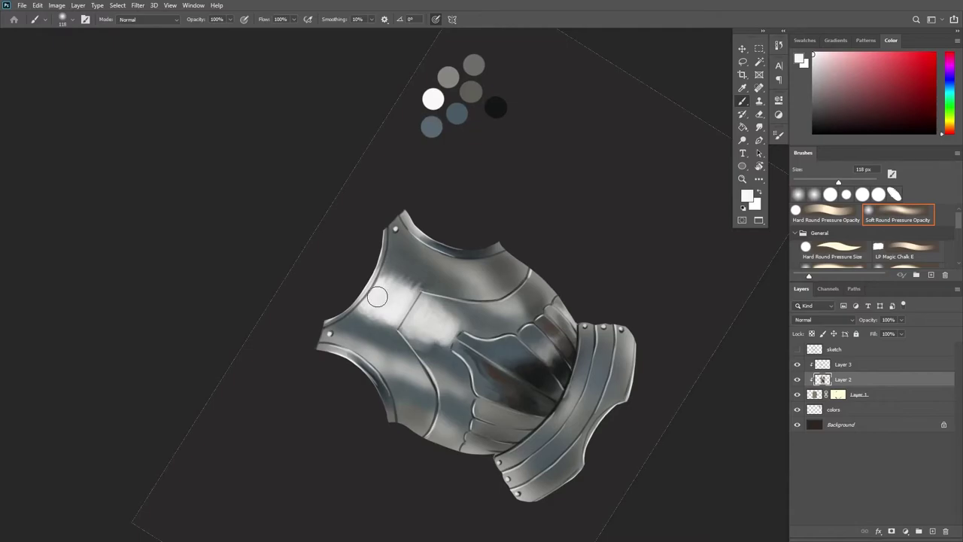
key(r)
key(Escape)
key(ctrl+plus)
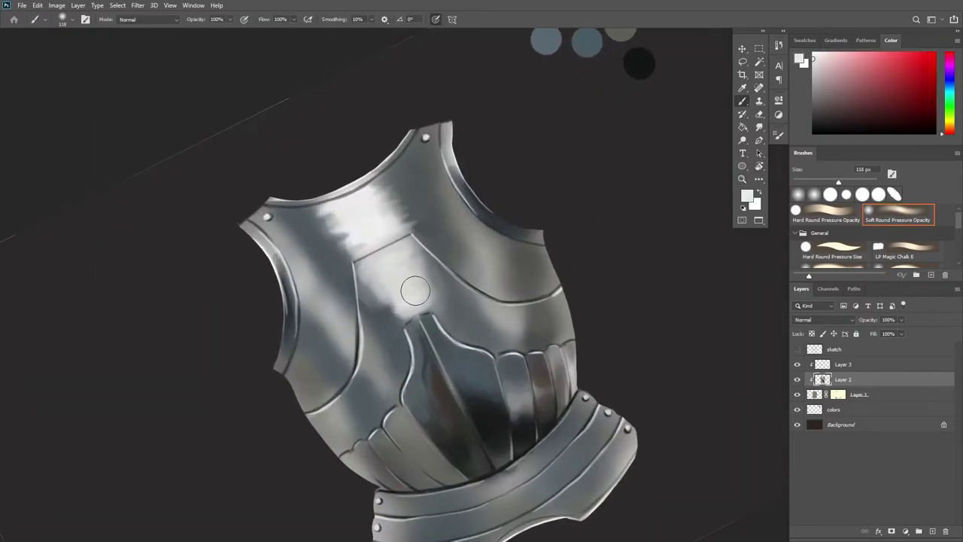
drag(415, 290, 389, 251)
Darken the upper rim of the chest plate with a 24 px hard round brush and near-black
alt+click(314, 225)
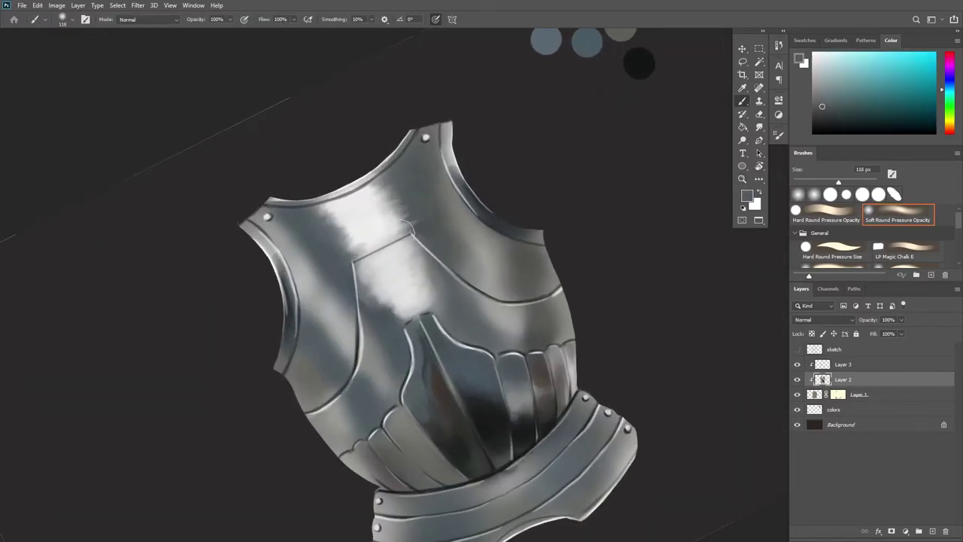
alt+click(402, 226)
alt+click(483, 392)
drag(332, 198, 374, 173)
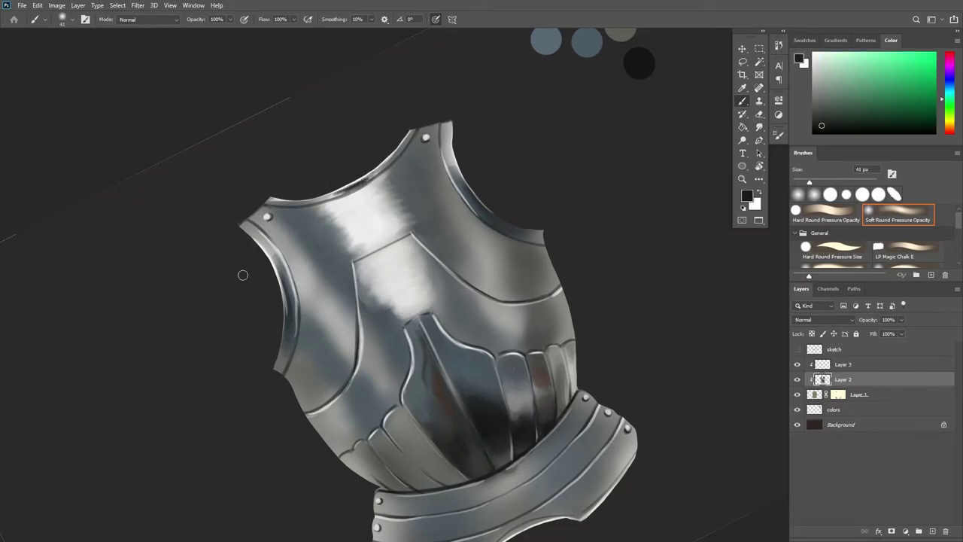
key(comma)
alt+click(351, 189)
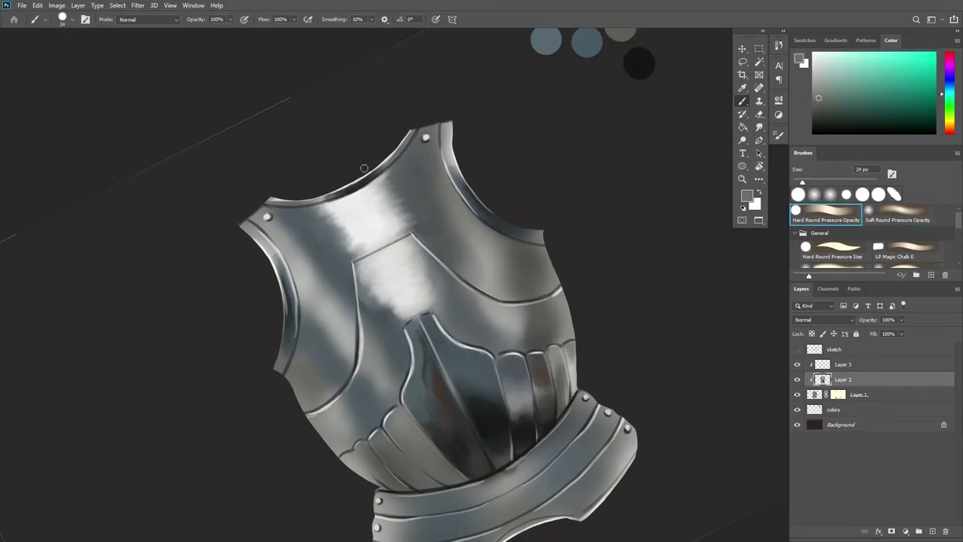
alt+click(426, 138)
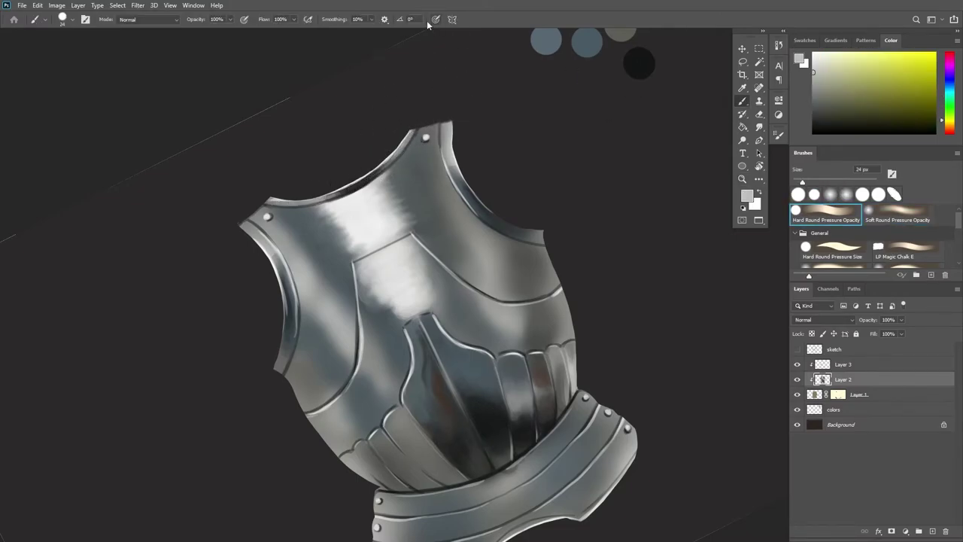
alt+click(399, 149)
Paint soft strokes along the centre-panel ridge on Layer 2 with a 100 px soft round brush
key(alt+bracketright)
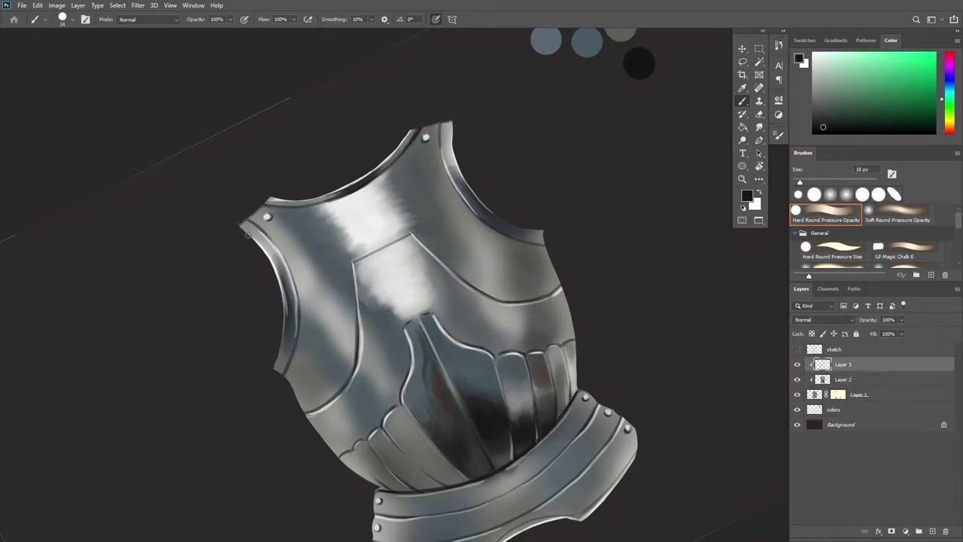
key(alt+bracketleft)
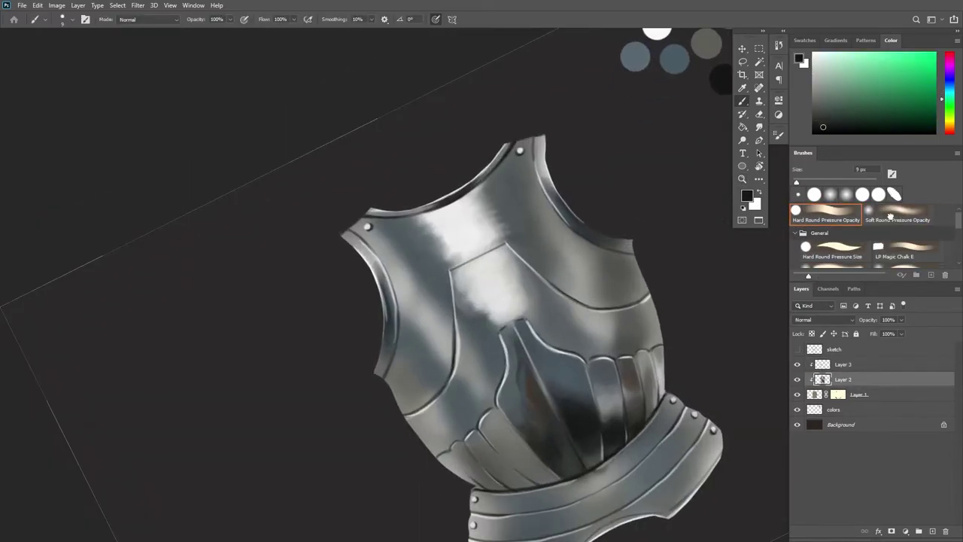
click(898, 214)
key(Escape)
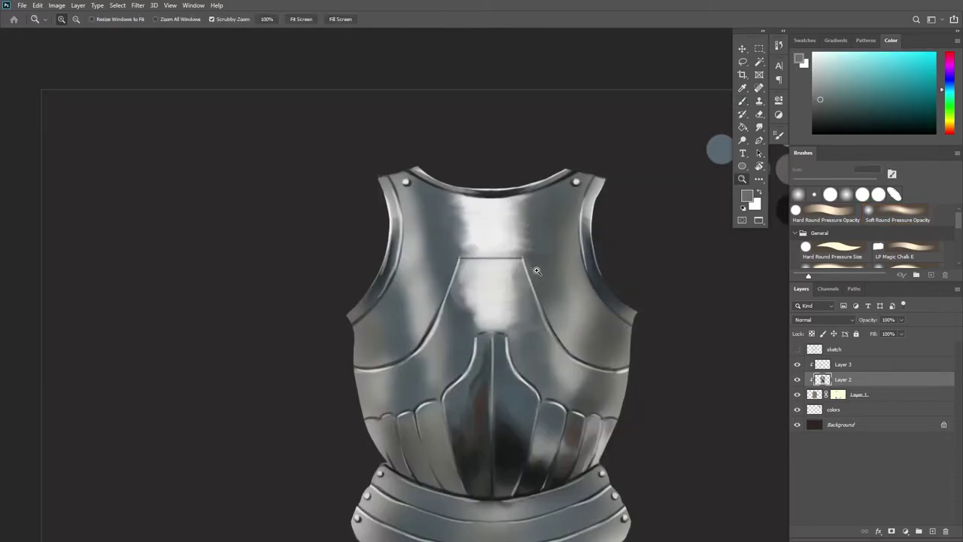
mouse_move(459, 305)
mouse_down()
mouse_move(502, 266)
mouse_move(481, 301)
mouse_up()
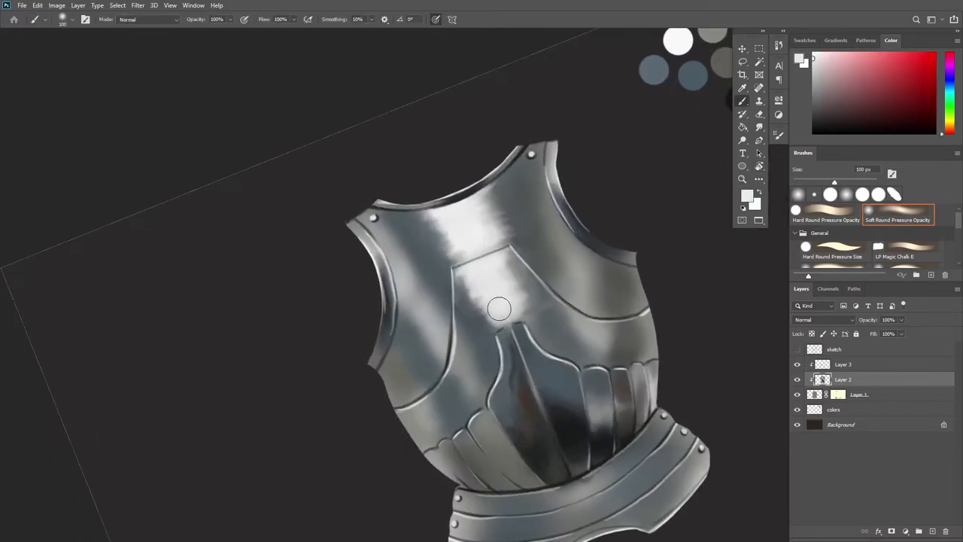
Brighten the upper centre panel with pale light strokes
alt+click(494, 305)
key(Escape)
drag(630, 264, 569, 219)
alt+click(436, 248)
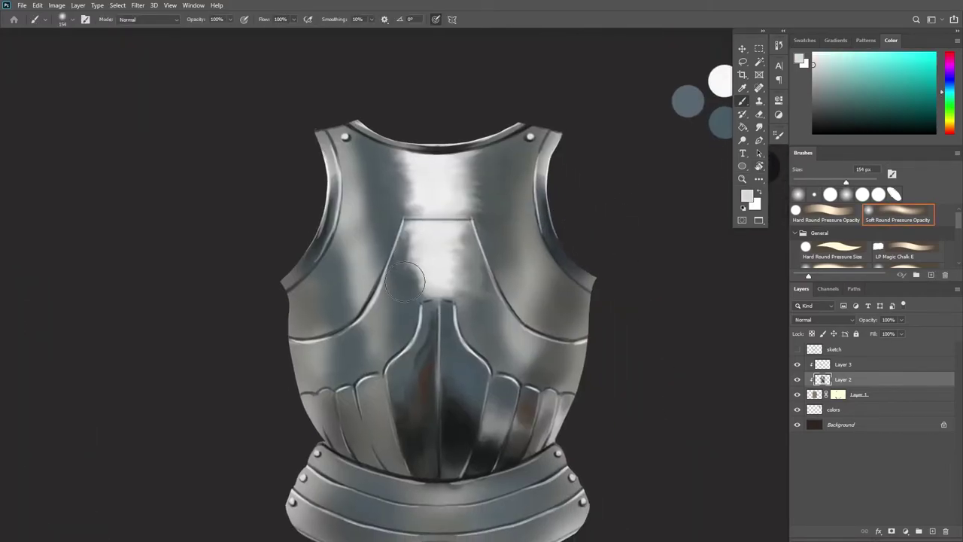
mouse_move(421, 297)
mouse_down()
mouse_move(425, 237)
mouse_move(447, 275)
mouse_up()
Sample light, mid and dark greys from the chest and right-side plates for blending
alt+click(569, 186)
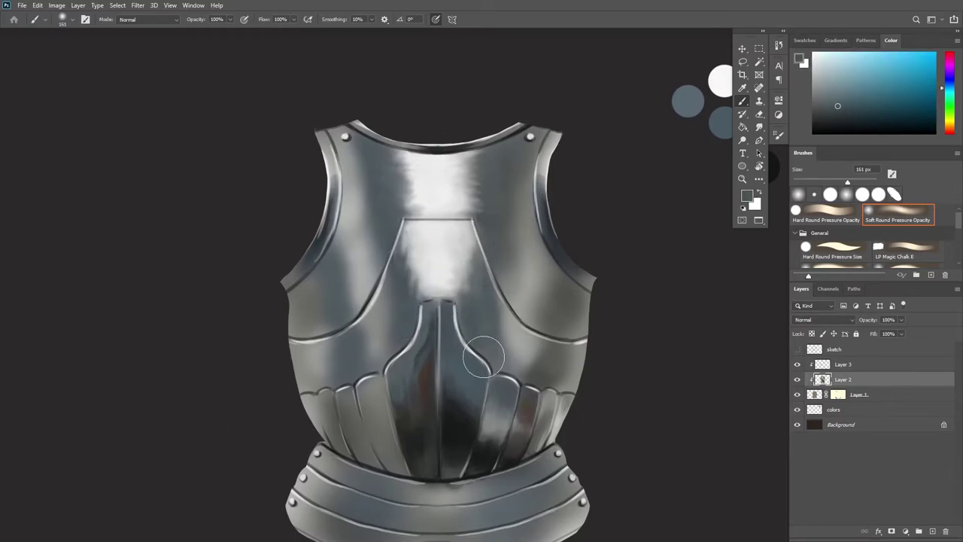
alt+click(423, 238)
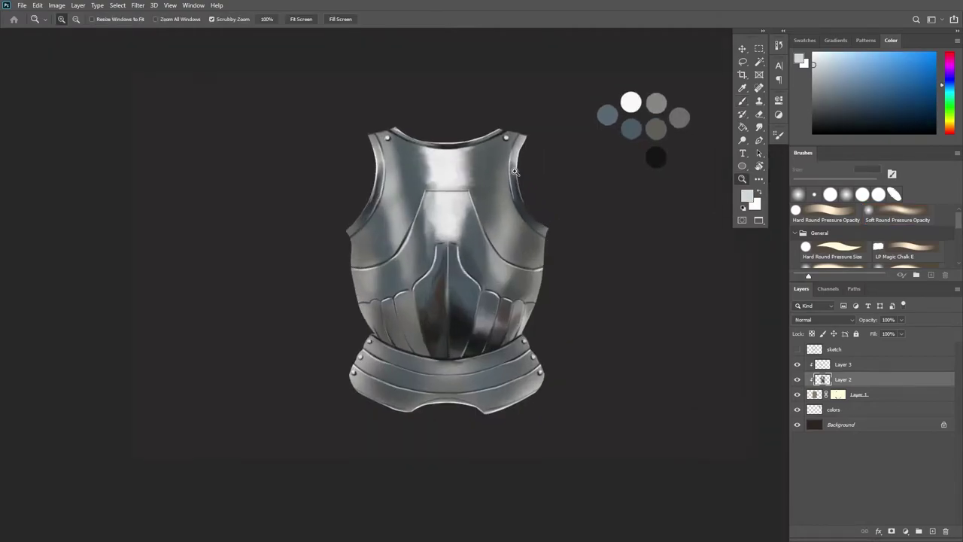
alt+click(426, 206)
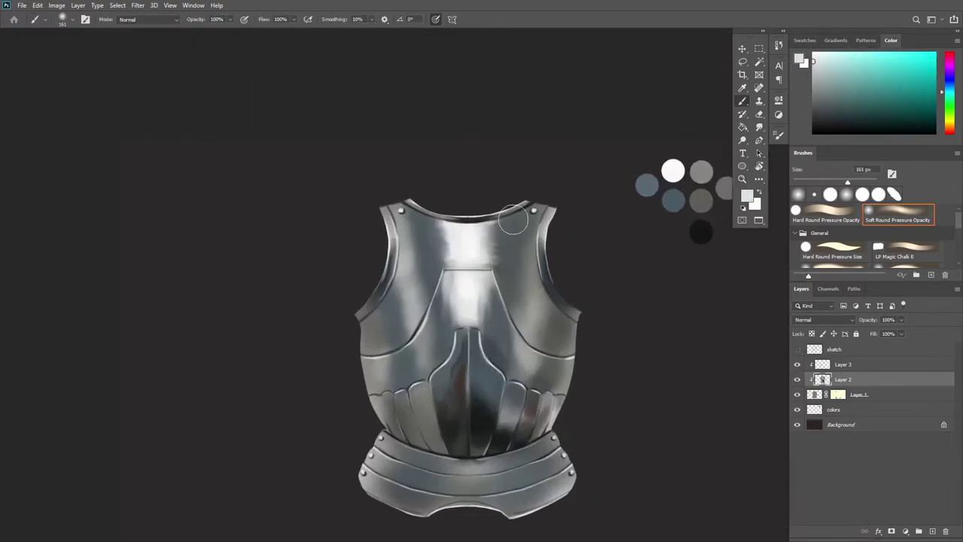
alt+click(487, 250)
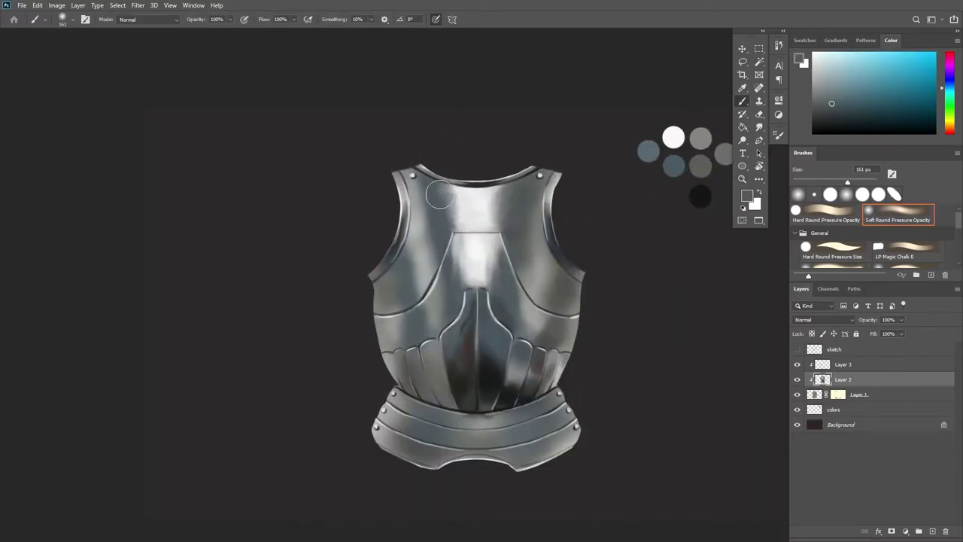
alt+click(500, 302)
alt+click(519, 331)
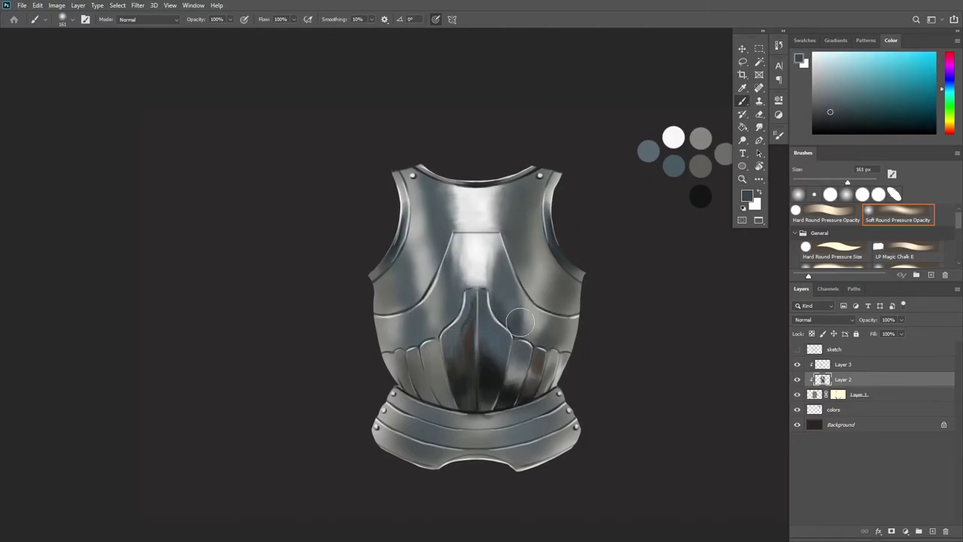
alt+click(520, 321)
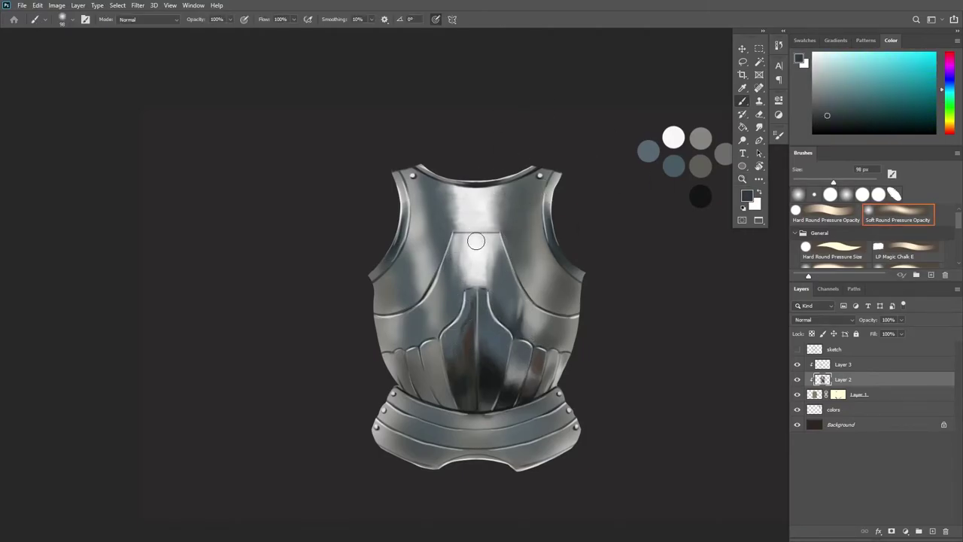
alt+click(526, 331)
alt+click(535, 316)
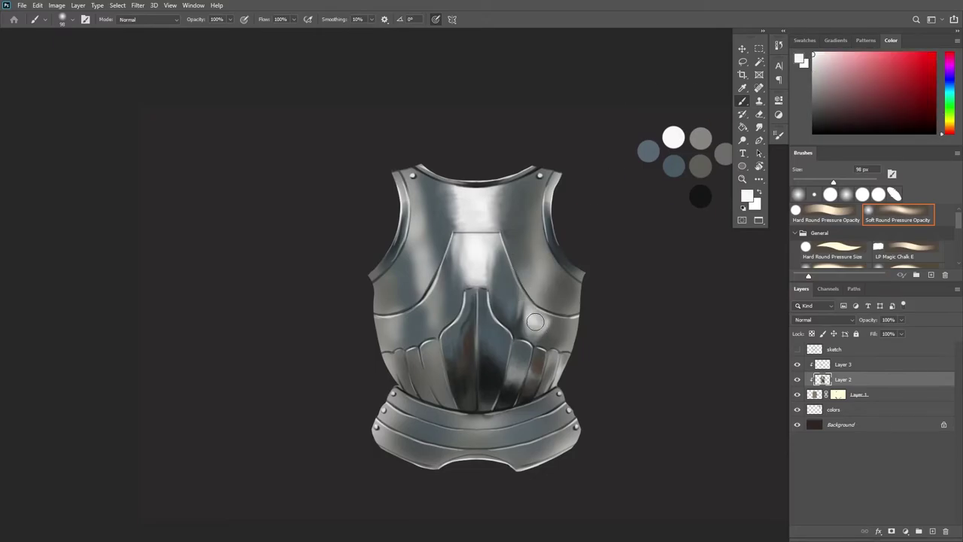
alt+click(551, 333)
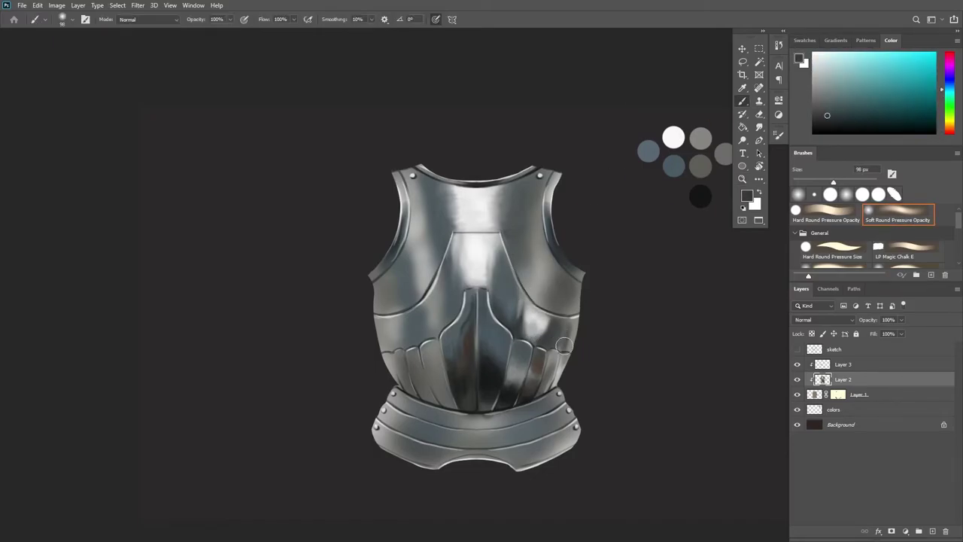
Sample steel tones across the right-side ribbed plates to shade them
alt+click(556, 343)
alt+click(532, 360)
alt+click(539, 339)
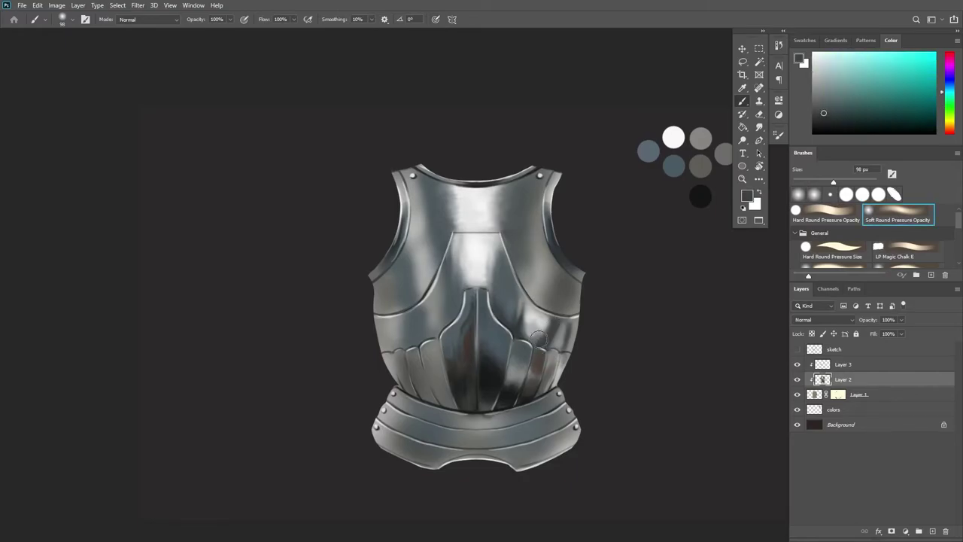
scroll(539, 339, down, 2)
alt+click(522, 357)
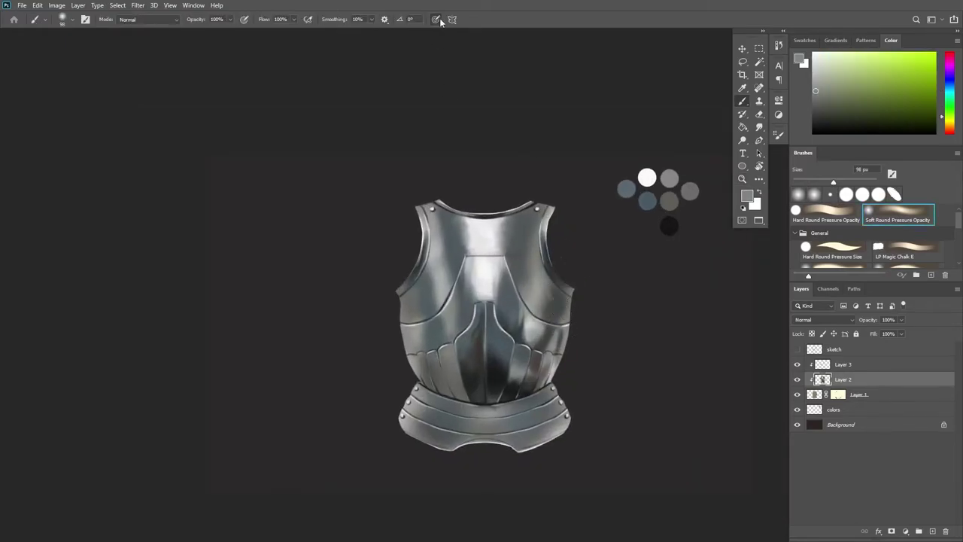
alt+click(556, 342)
alt+click(497, 401)
alt+click(552, 228)
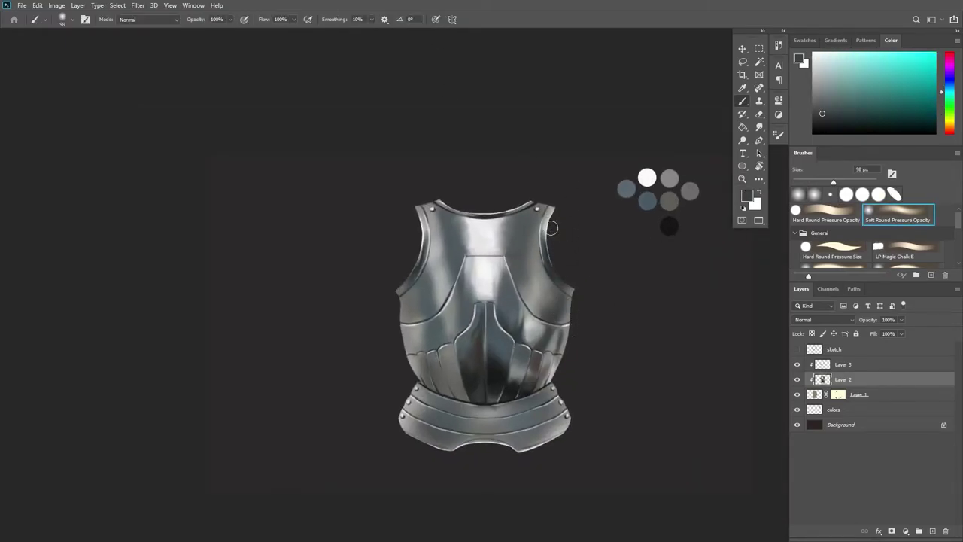
alt+click(555, 290)
alt+click(546, 292)
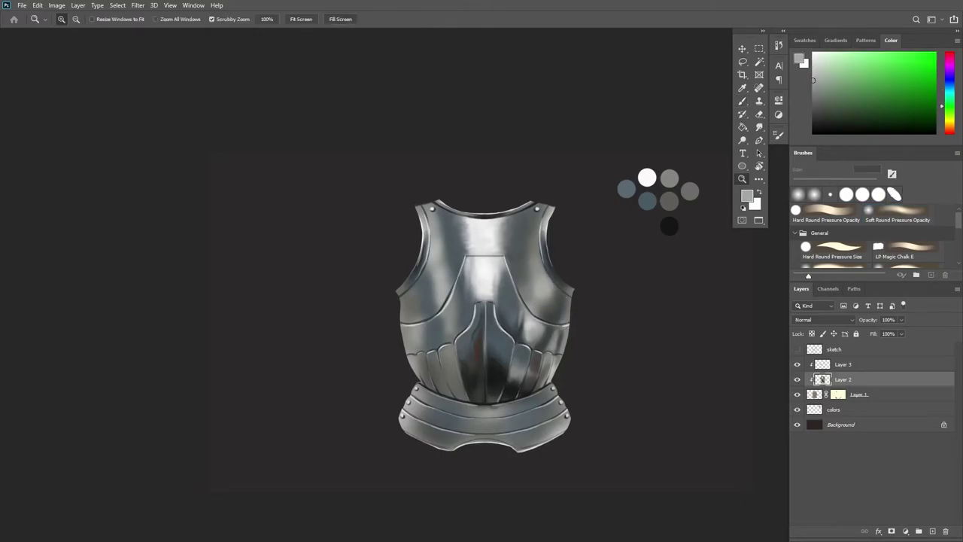
Sample dark and lighter greys plus a near-white, and shrink the brush for finer highlights
scroll(531, 221, up, 2)
alt+click(496, 240)
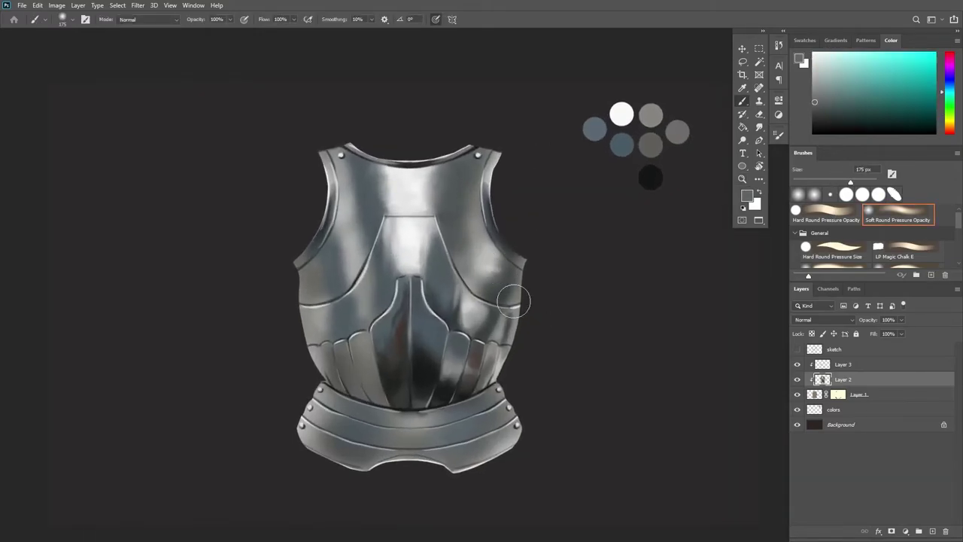
alt+click(519, 301)
alt+click(457, 232)
alt+click(474, 254)
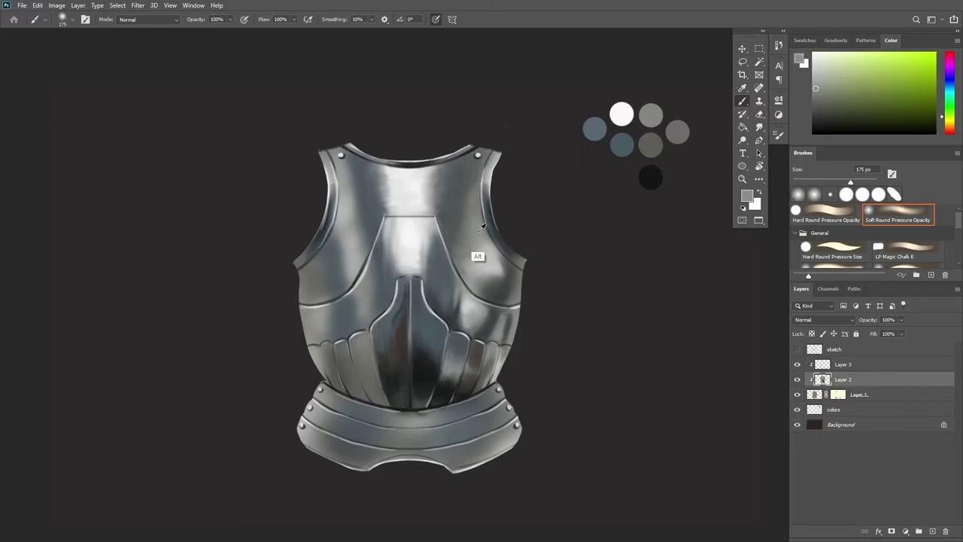
alt+click(440, 266)
alt+click(399, 205)
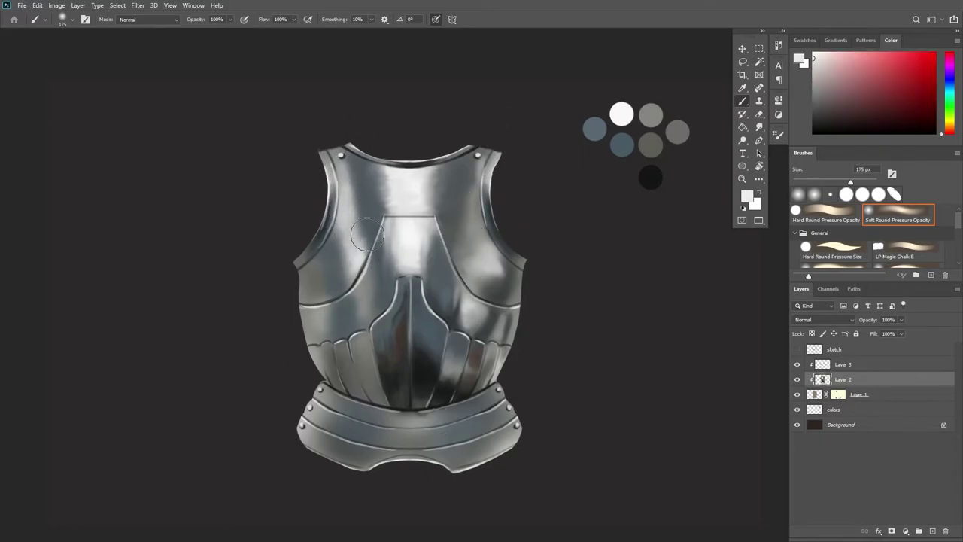
key(bracketleft)
key(bracketleft)
key(bracketleft)
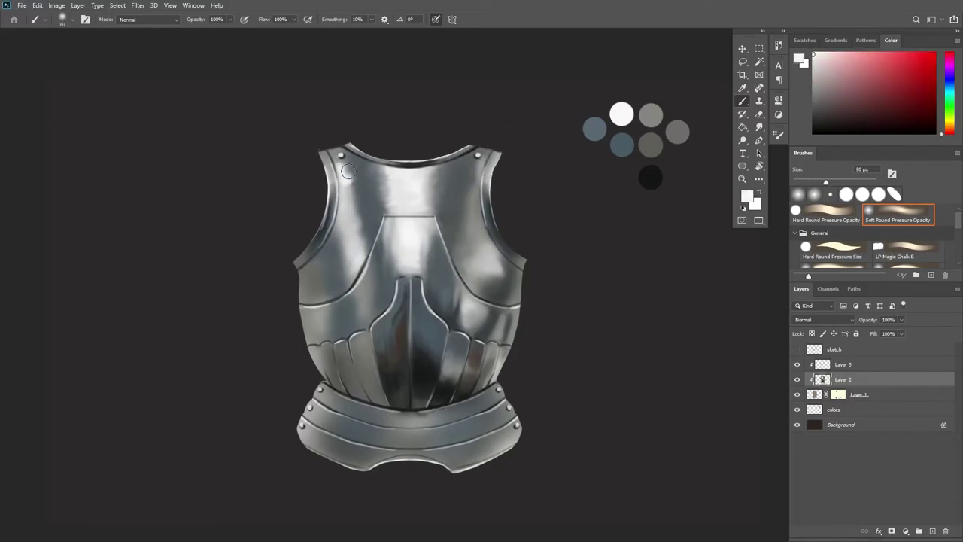
Tilt the view of the breastplate, enlarge the brush and sample darker greys
alt+click(348, 201)
scroll(579, 286, down, 1)
drag(580, 285, 510, 154)
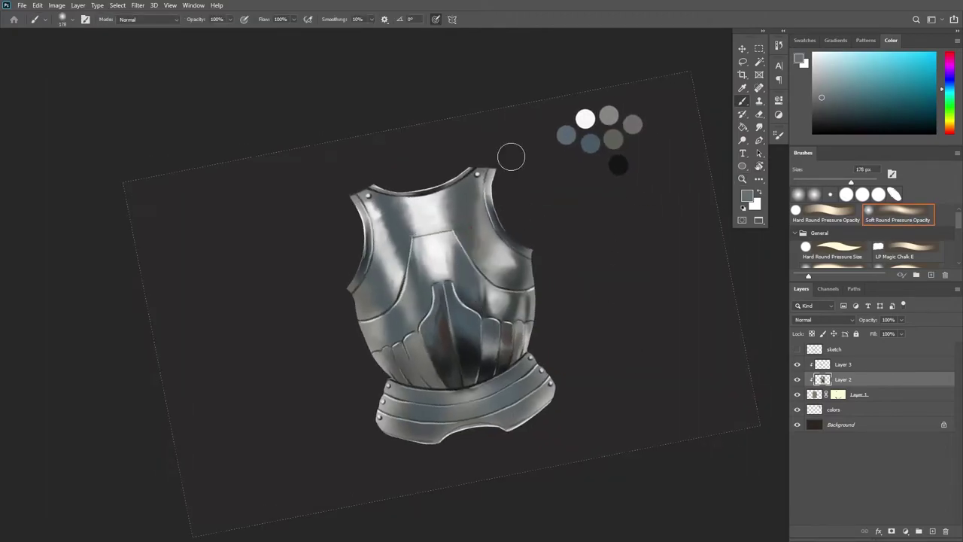
key(bracketright)
alt+click(395, 277)
alt+click(375, 288)
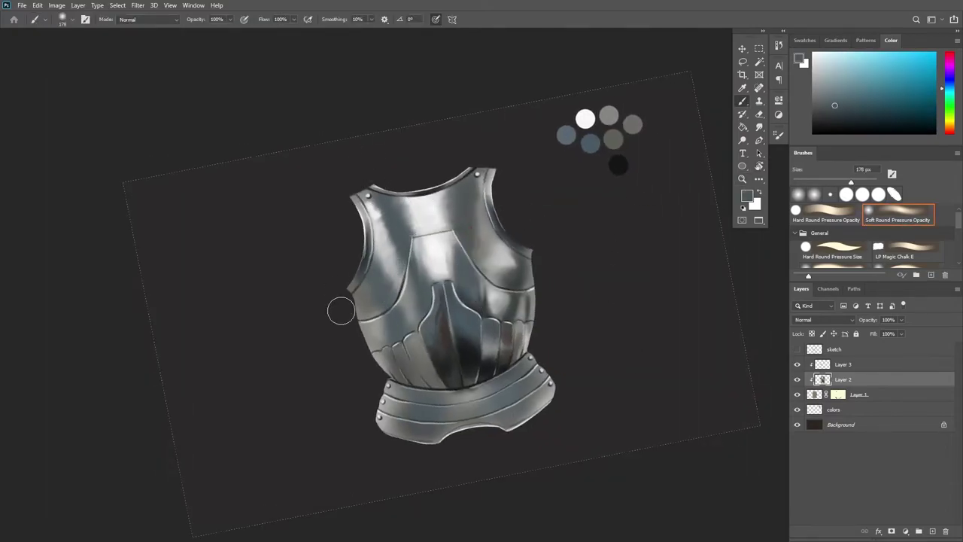
Sample light and dark greys and a near-white highlight for the upper chest
alt+click(380, 263)
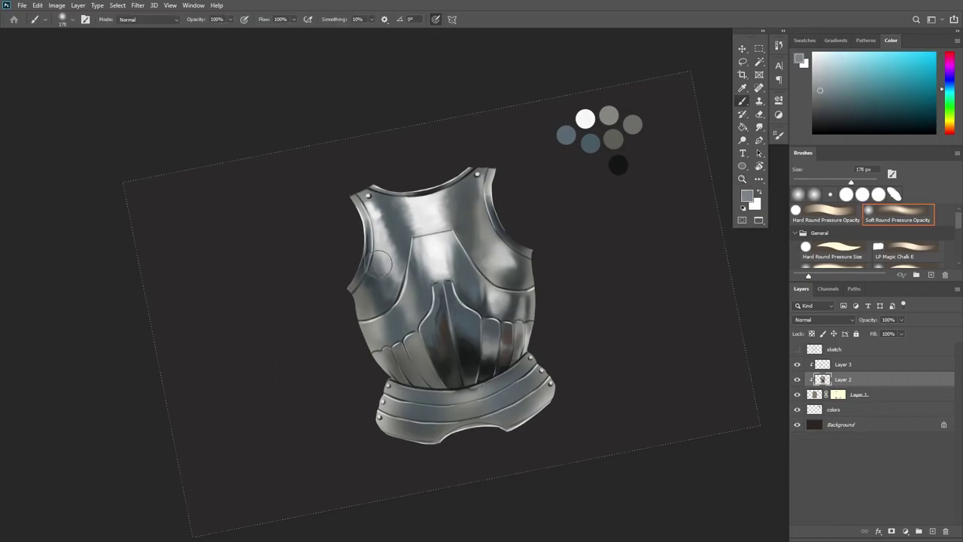
alt+click(372, 185)
alt+click(326, 242)
alt+click(377, 263)
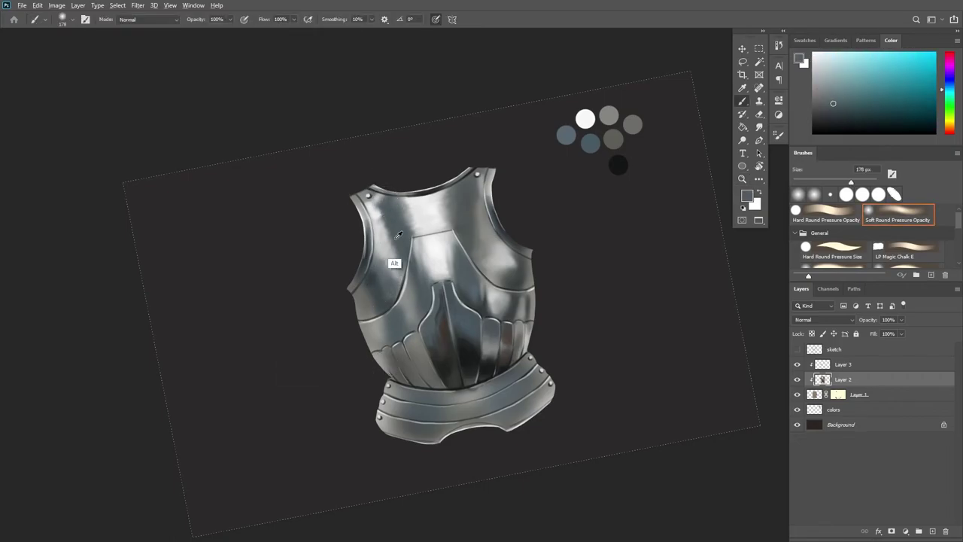
alt+click(399, 236)
Refine the left shoulder edge with a smaller brush on Layer 3, then return to Layer 2
scroll(358, 181, up, 1)
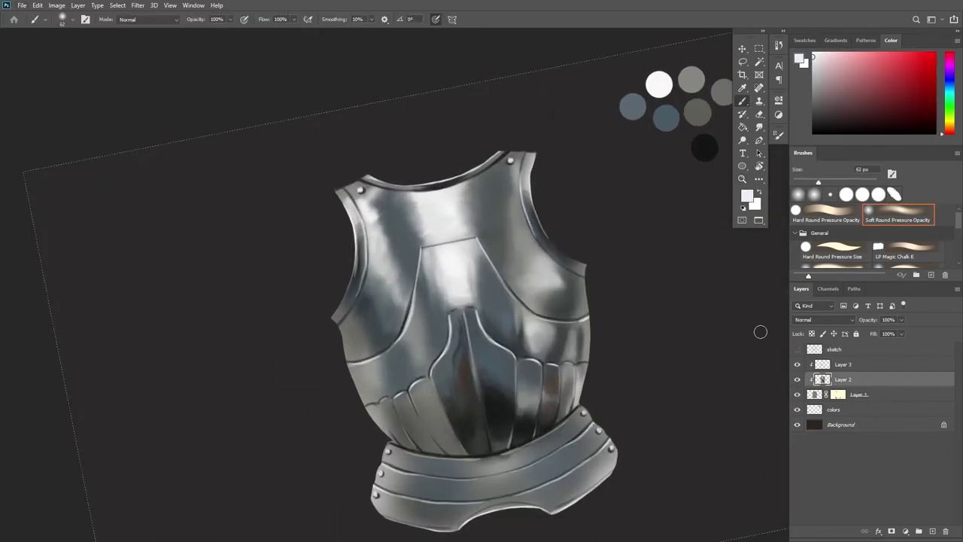
alt+click(356, 224)
alt+click(336, 182)
alt+click(369, 245)
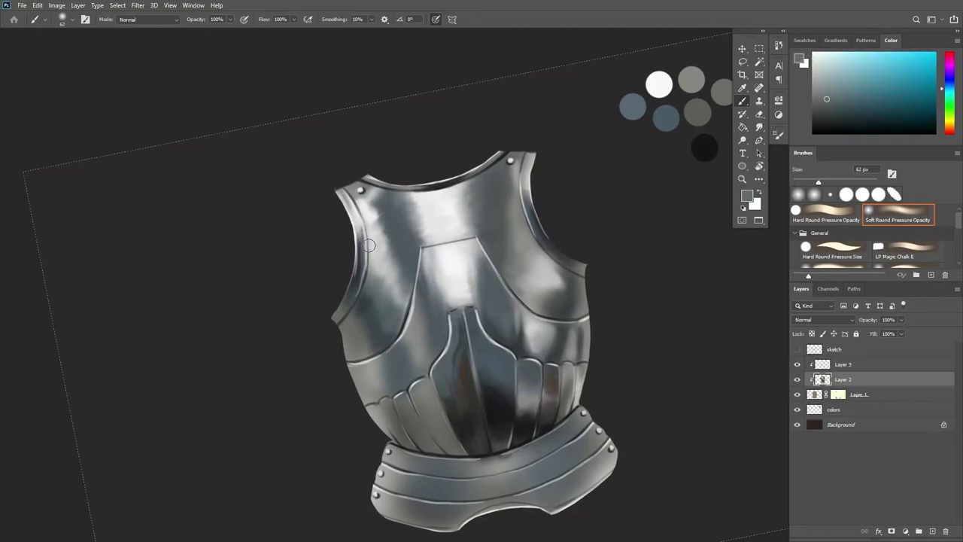
key(bracketleft)
key(bracketleft)
key(bracketleft)
key(alt+bracketright)
alt+click(349, 310)
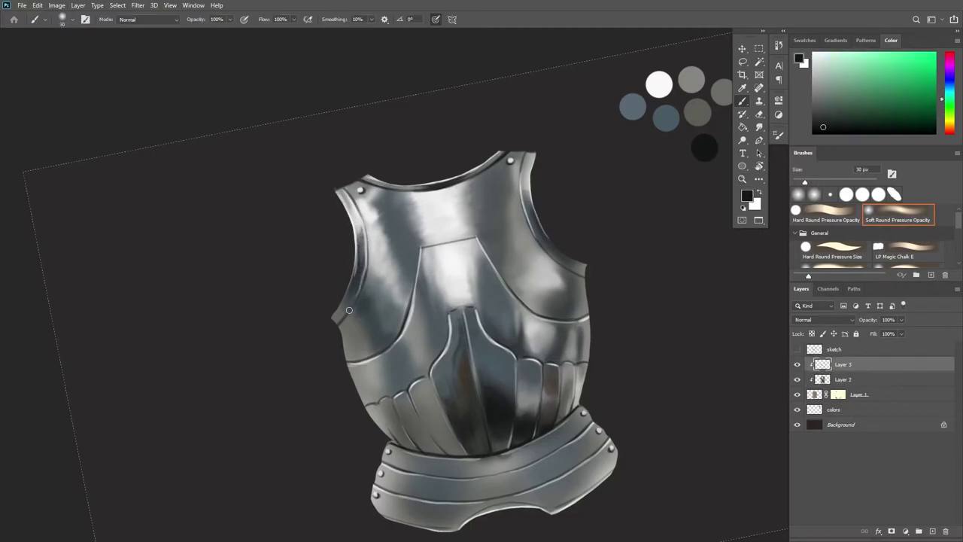
alt+click(355, 259)
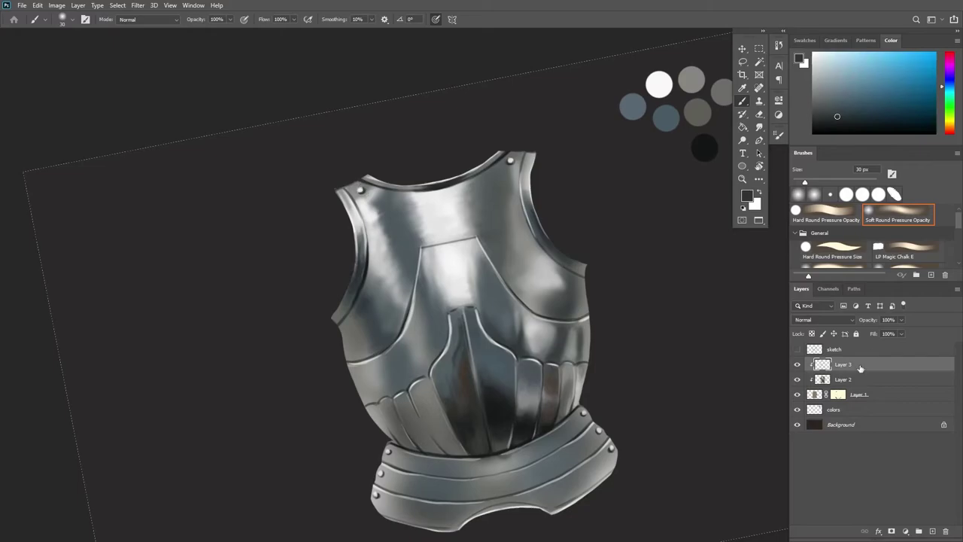
key(alt+bracketleft)
Sample edge tones, straighten the view and select the Hard Round Pressure Opacity brush
alt+click(675, 117)
alt+click(331, 316)
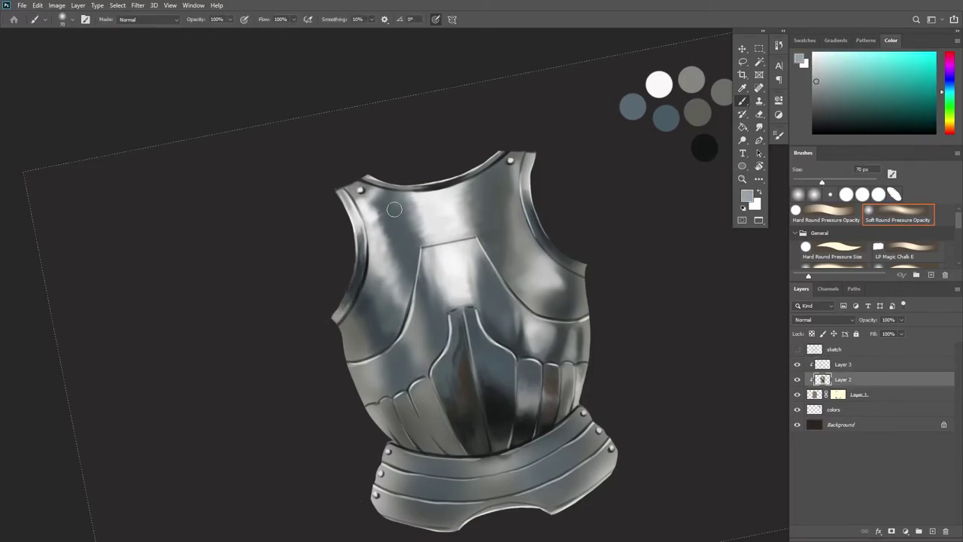
alt+click(352, 295)
key(Escape)
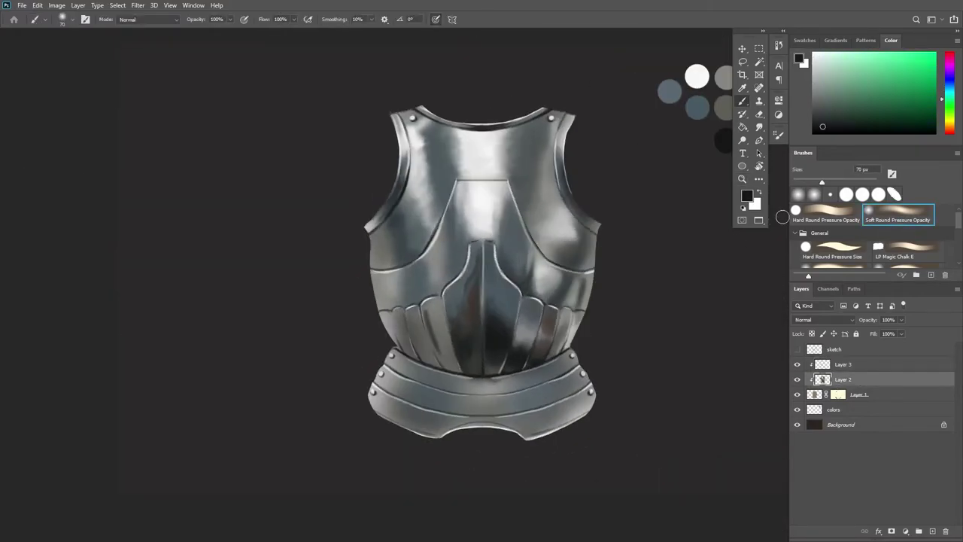
click(796, 213)
Darken the lower-right waist plate and the middle of the waist band with sampled blue-greys
alt+click(495, 394)
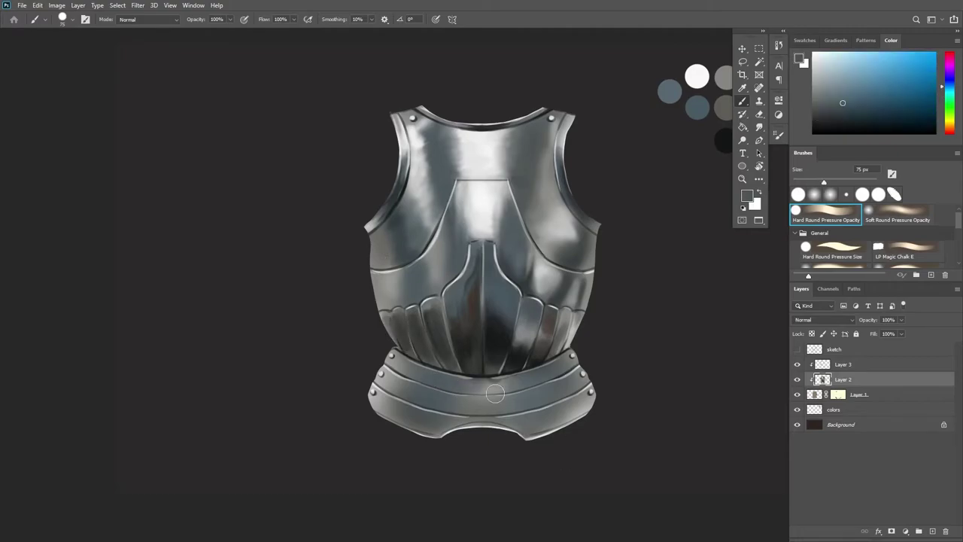
alt+click(492, 433)
mouse_move(482, 432)
mouse_down()
mouse_move(591, 399)
mouse_move(587, 406)
mouse_up()
alt+click(575, 405)
alt+click(519, 425)
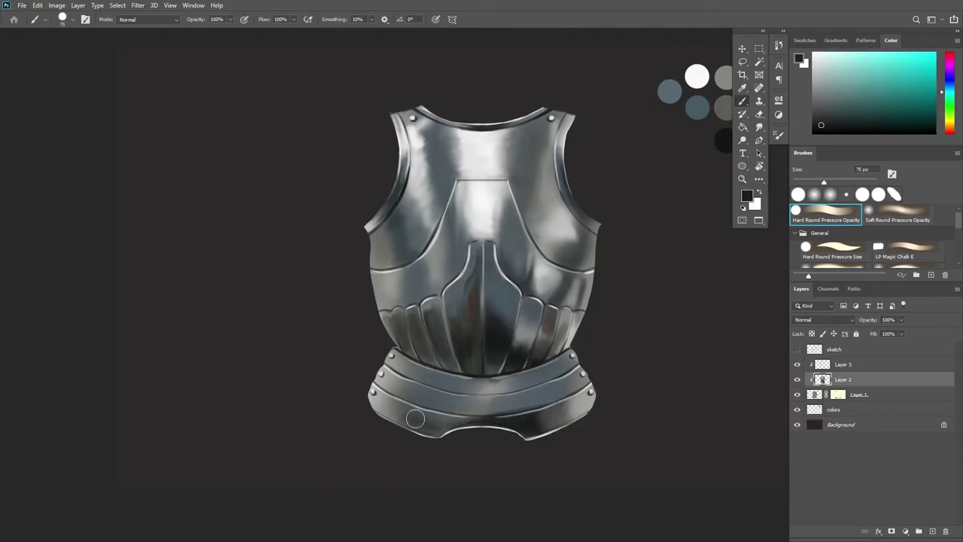
drag(415, 419, 556, 395)
key(bracketright)
drag(466, 391, 496, 404)
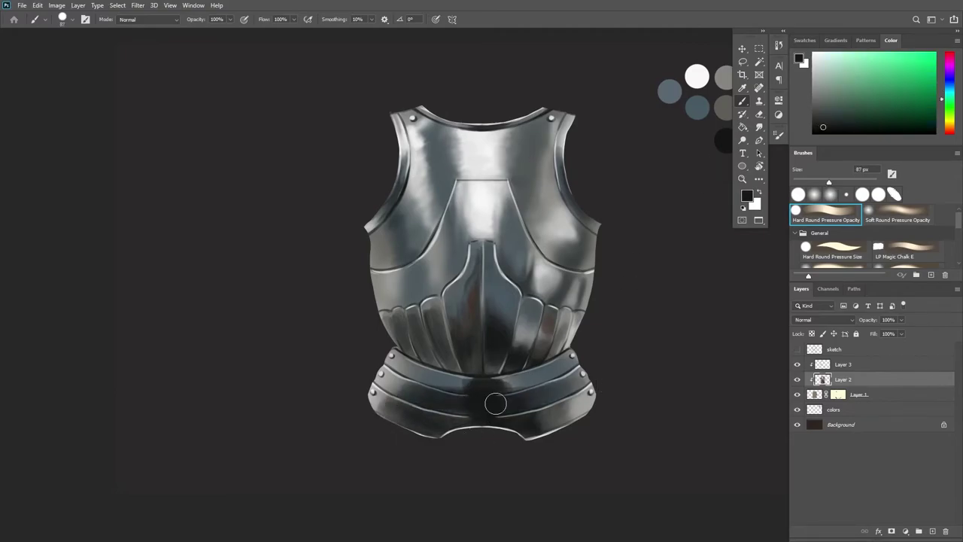
Sample armour greys and deepen the shading at the centre of the waist plates
alt+click(498, 406)
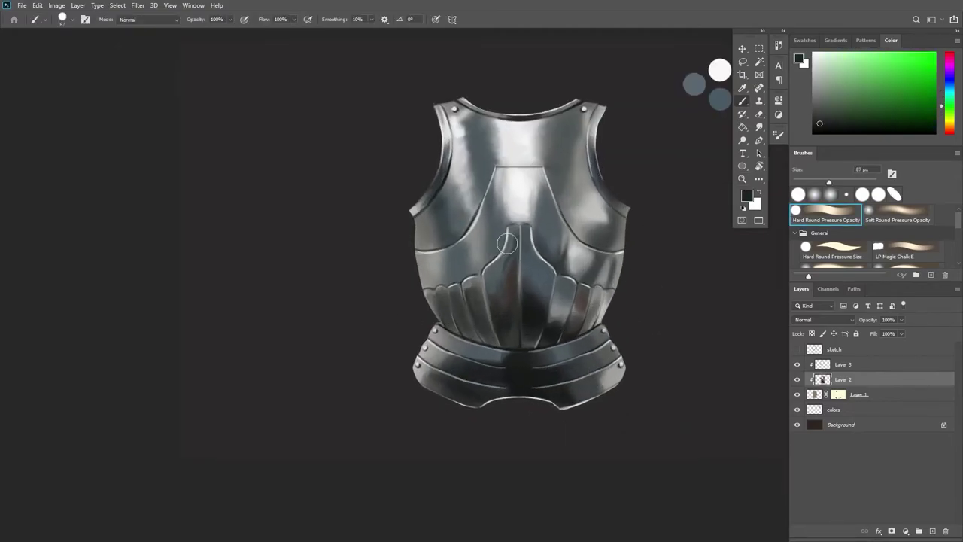
alt+click(451, 365)
alt+click(441, 336)
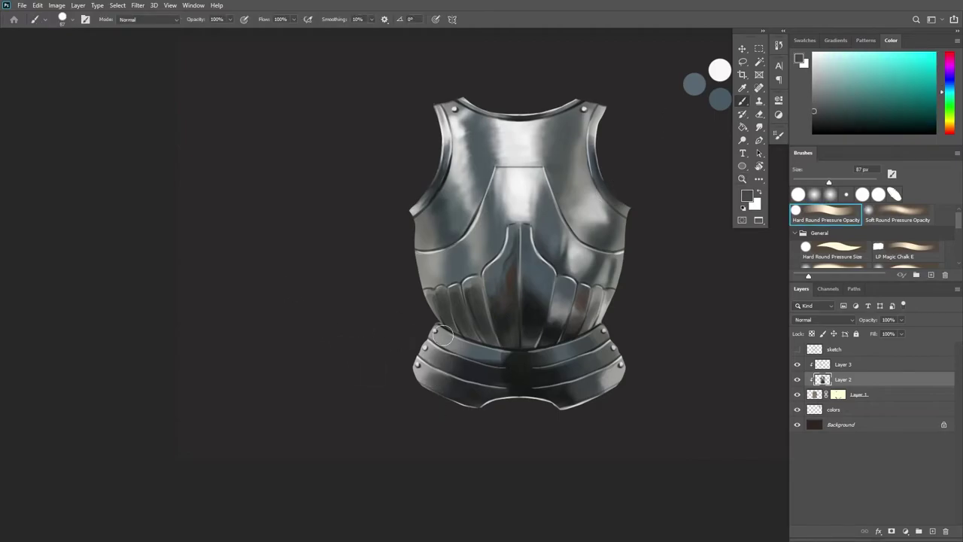
drag(519, 395, 555, 357)
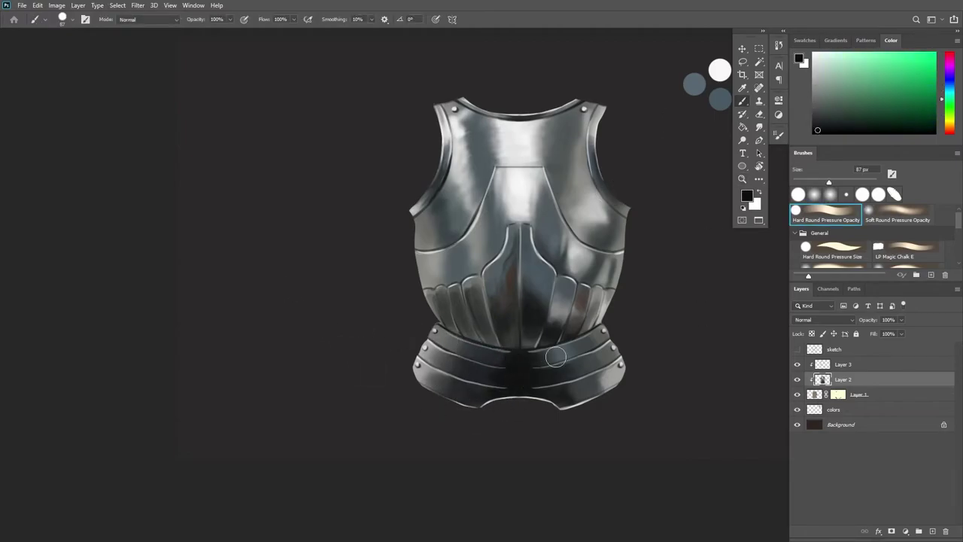
alt+click(555, 357)
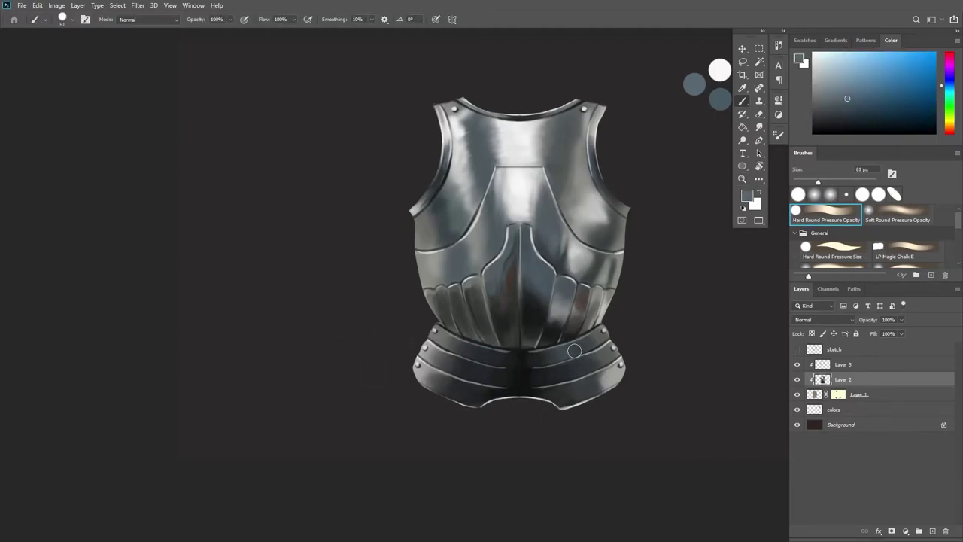
alt+click(521, 361)
drag(679, 394, 566, 381)
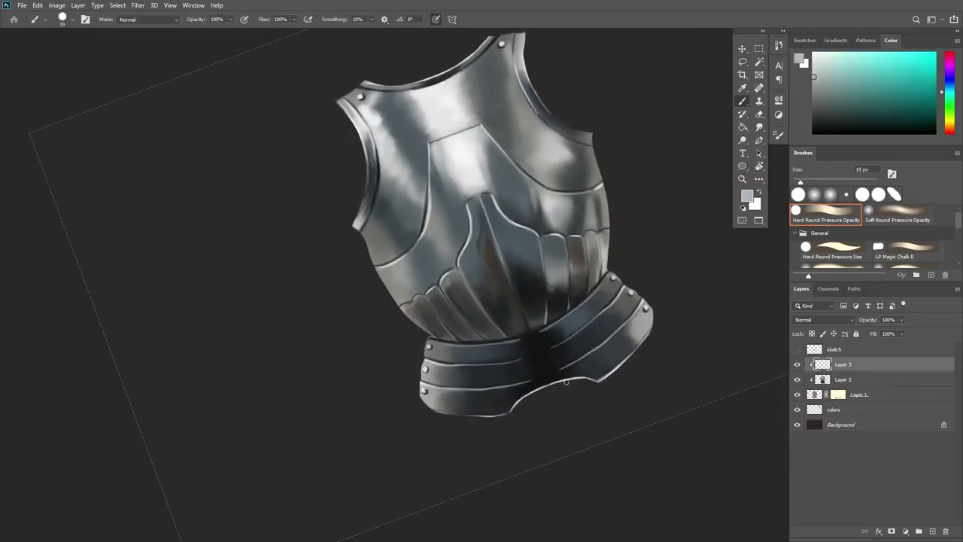
Zoom in on the breastplate and turn the canvas view upright again
key(z)
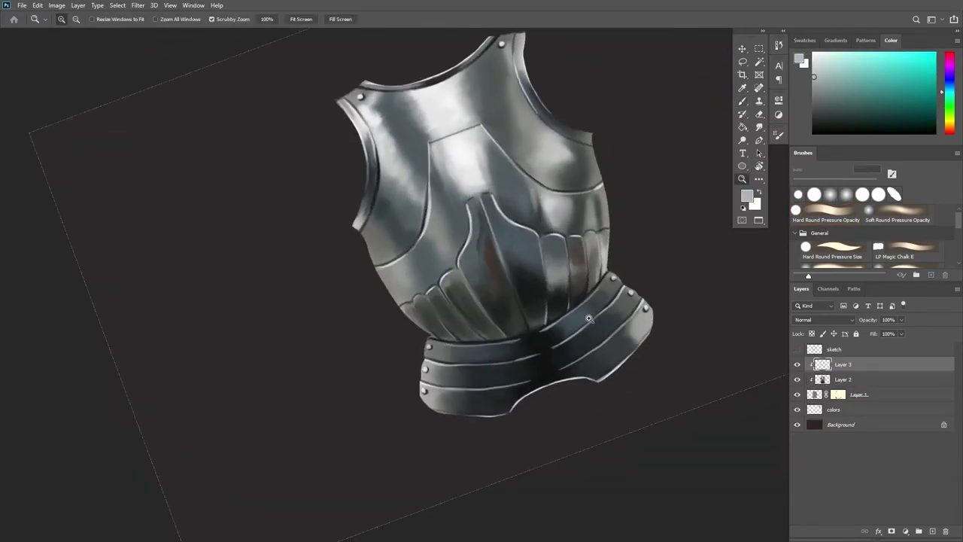
key(b)
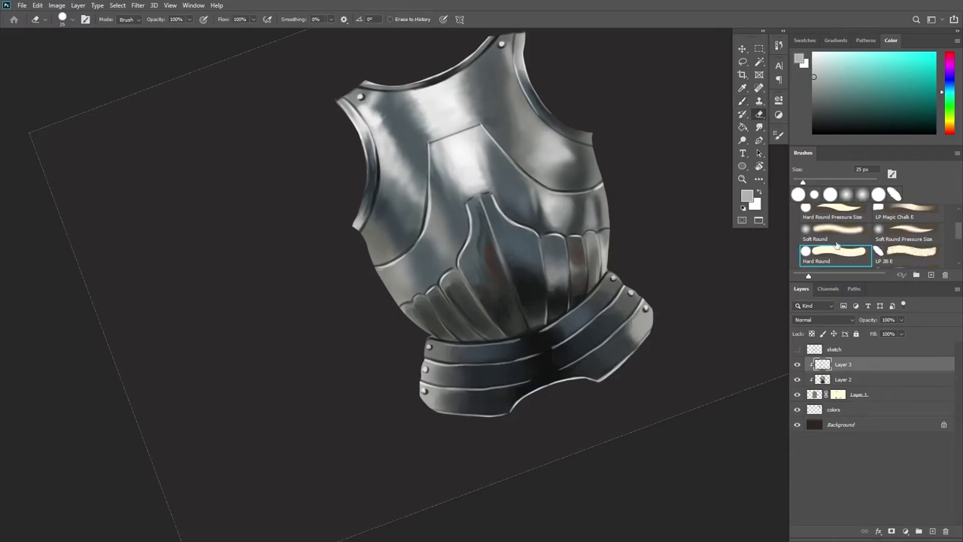
key(z)
mouse_move(594, 380)
mouse_down()
mouse_move(652, 363)
mouse_move(592, 329)
mouse_up()
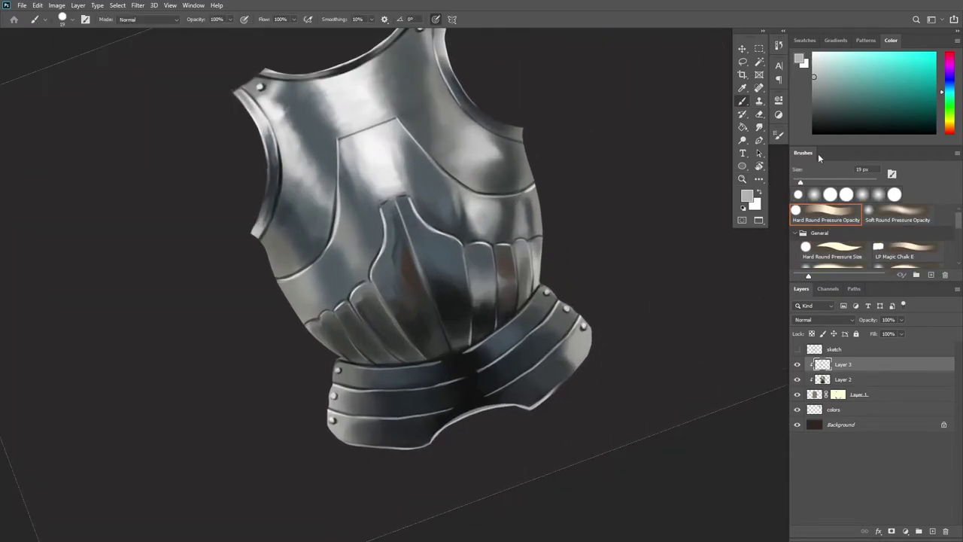
key(b)
mouse_move(511, 334)
mouse_down()
mouse_move(331, 113)
mouse_move(552, 357)
mouse_move(509, 276)
mouse_move(486, 304)
mouse_up()
Enlarge the brush and sample neutral greys from the left flank for broad shading
key(alt+bracketleft)
alt+click(311, 239)
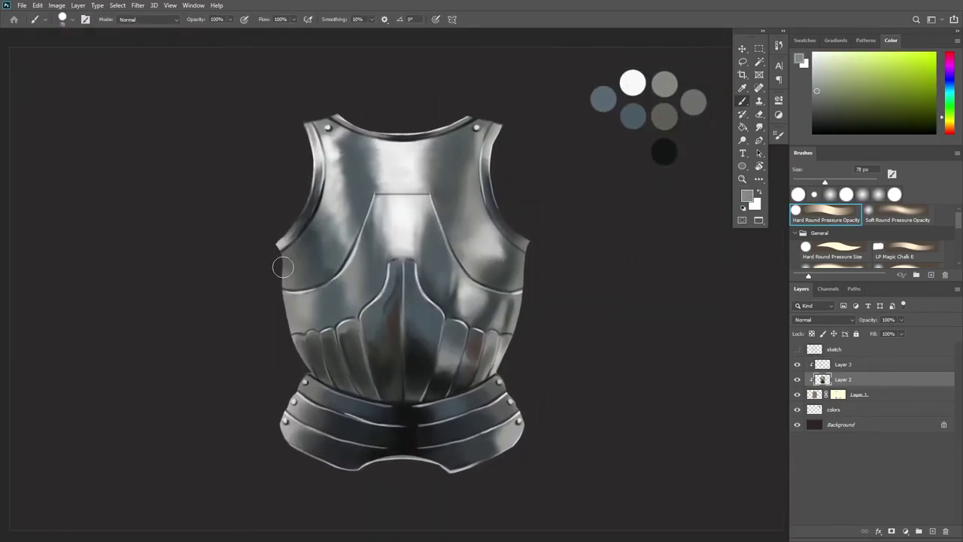
alt+click(281, 264)
alt+click(300, 279)
key(z)
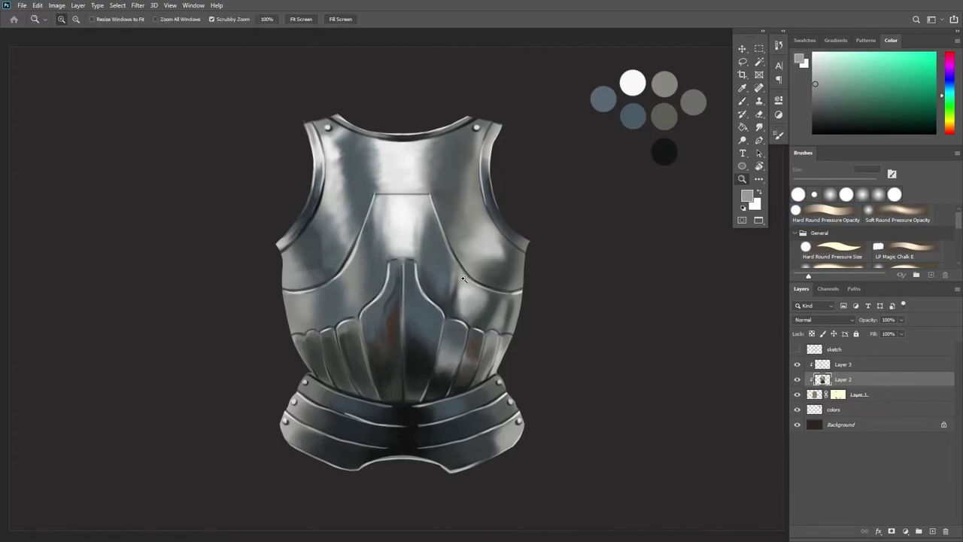
key(b)
Sample near-black and mid-grey tones, alternating between soft-edged and hard-edged brushes
alt+click(305, 268)
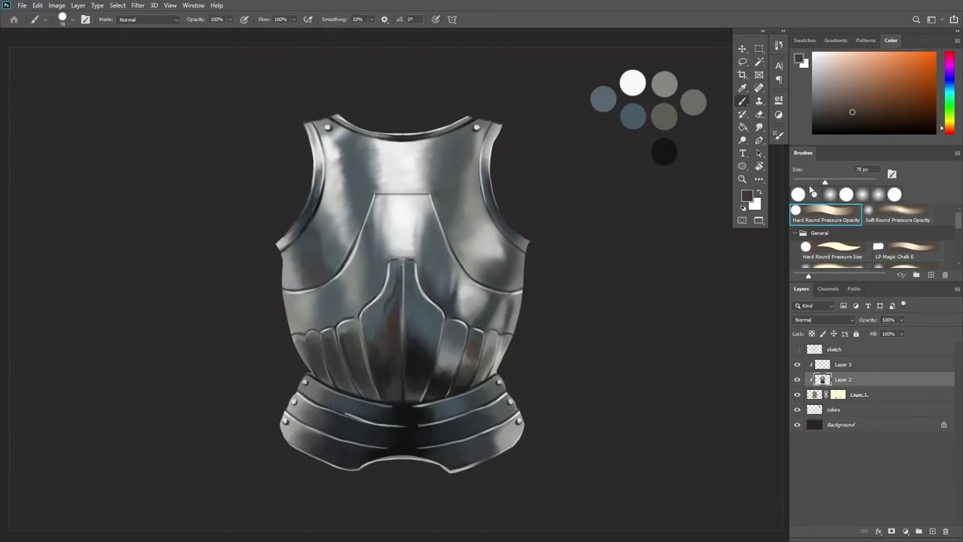
alt+click(316, 271)
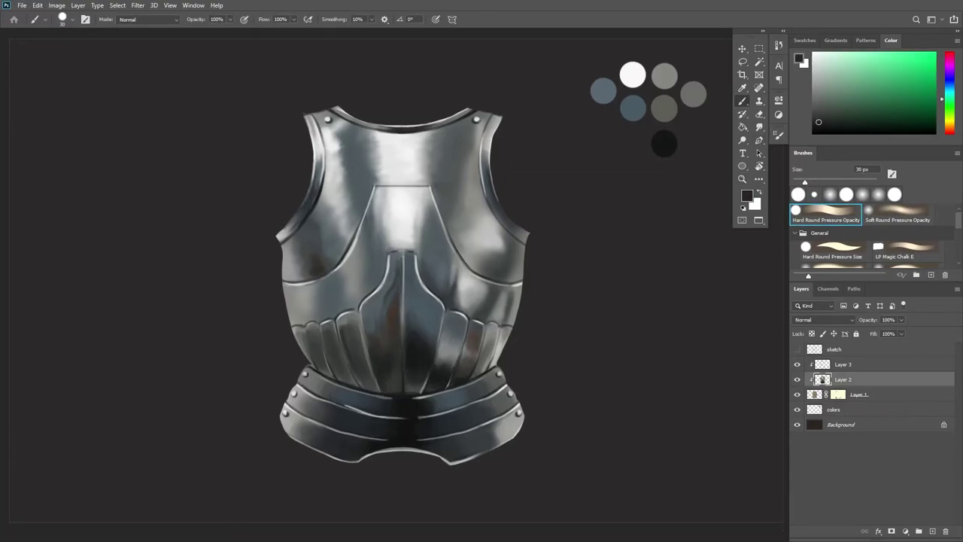
alt+click(322, 330)
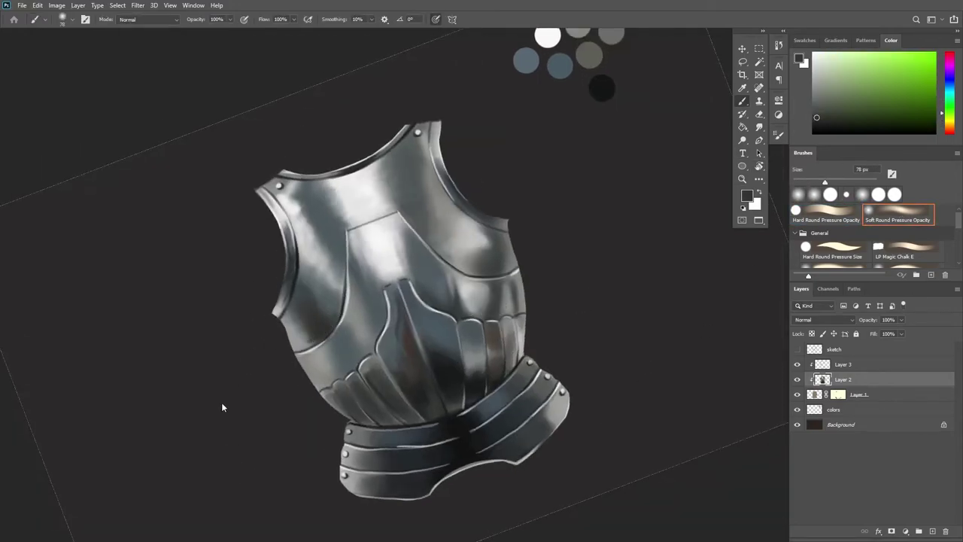
alt+click(292, 327)
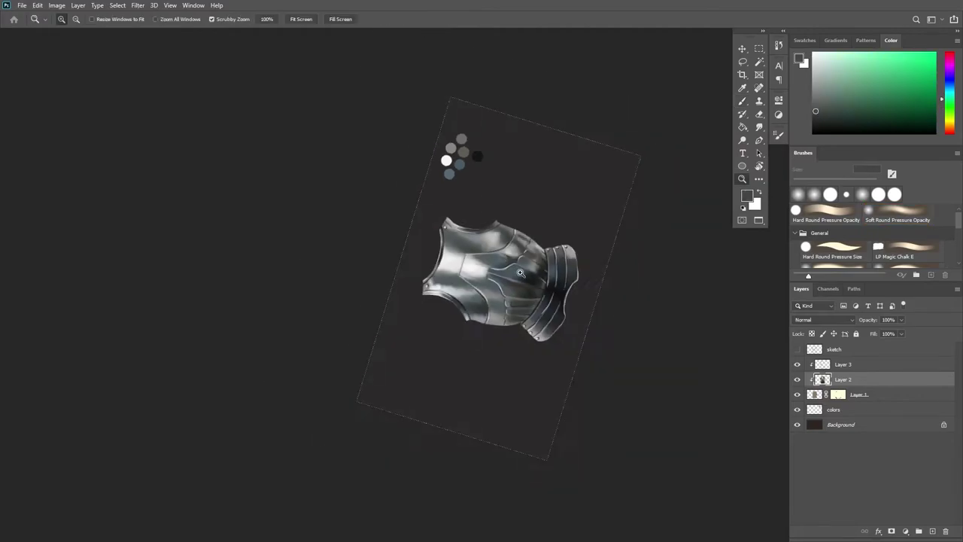
click(832, 219)
Sample dark greys and near-black from the armour for dark shading
alt+click(363, 317)
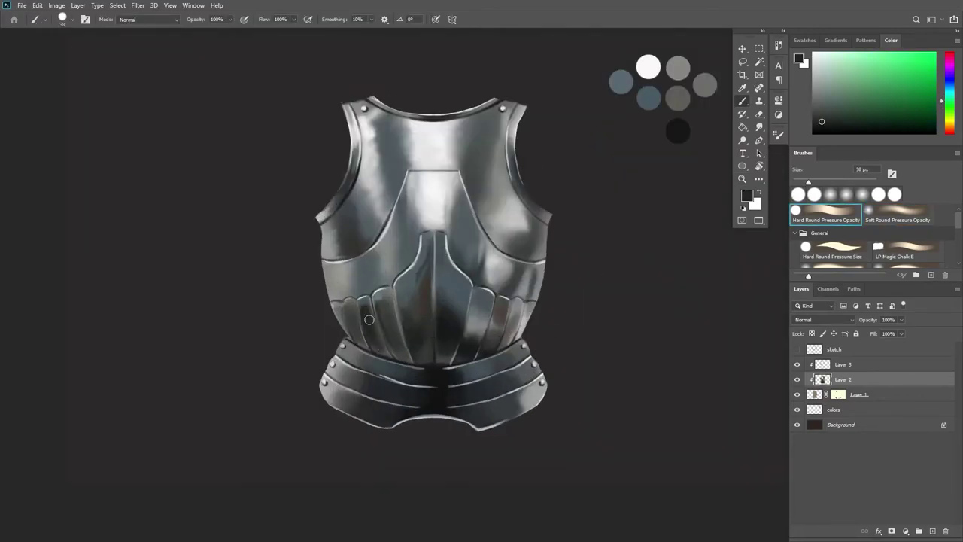
alt+click(363, 321)
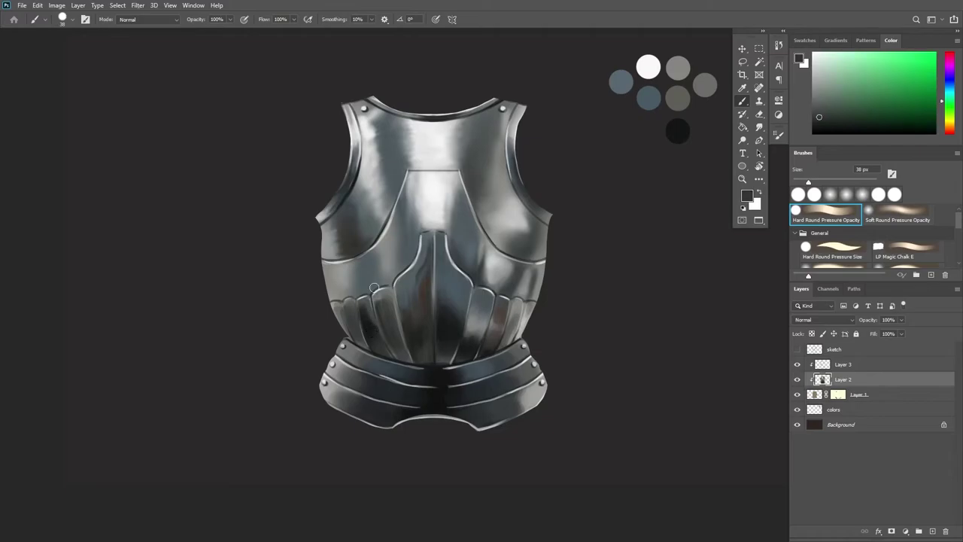
alt+click(385, 316)
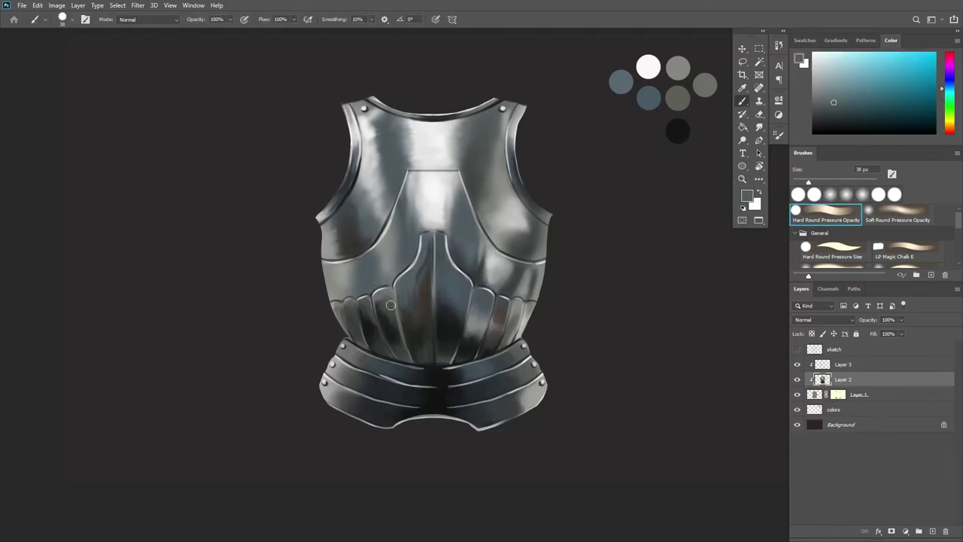
key(z)
key(b)
alt+click(396, 335)
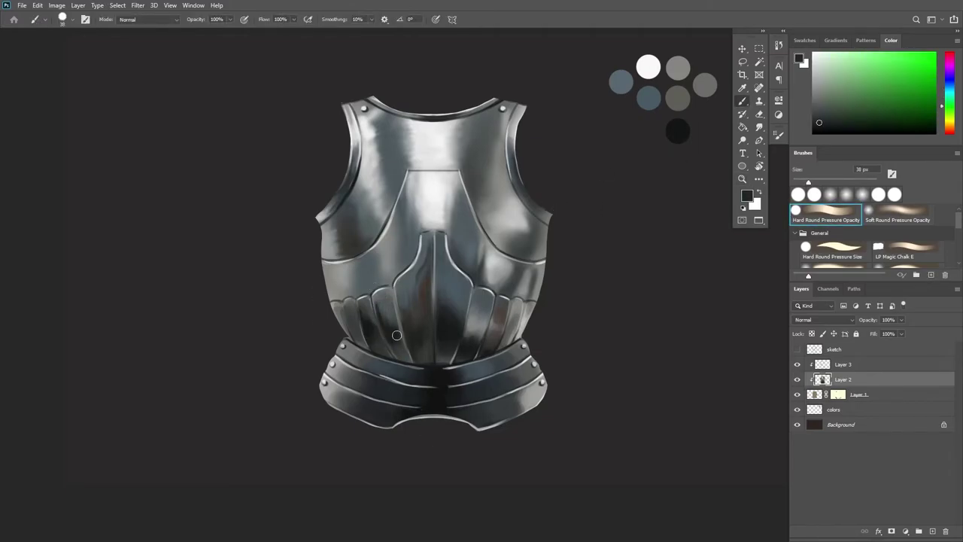
alt+click(646, 94)
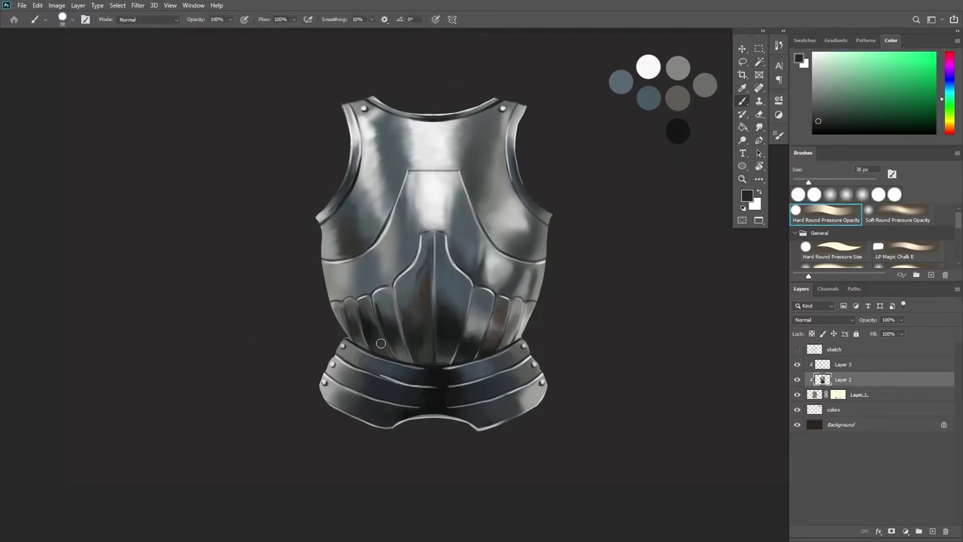
Zoom in on the lower armour and paint dark shading over the belt plates
alt+click(526, 320)
alt+click(347, 336)
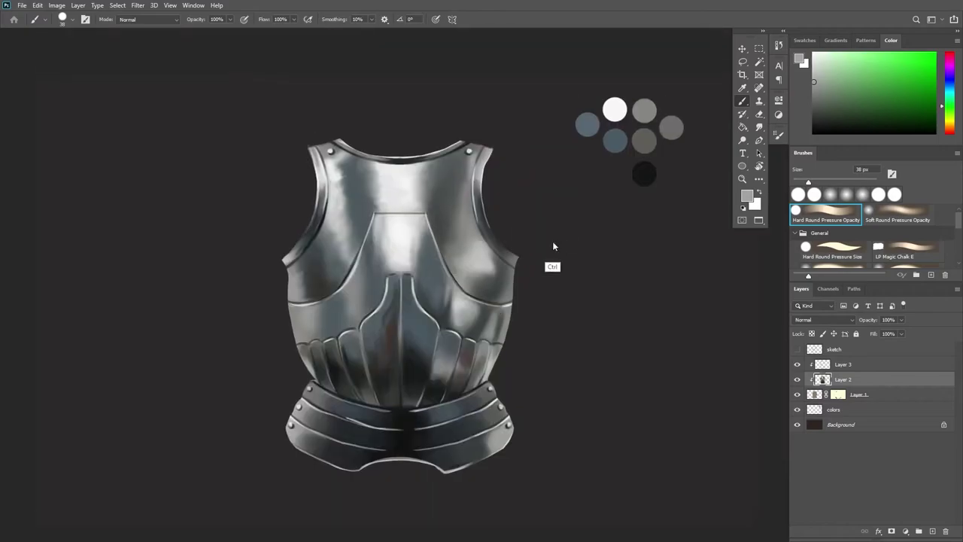
scroll(552, 241, up, 2)
alt+click(243, 398)
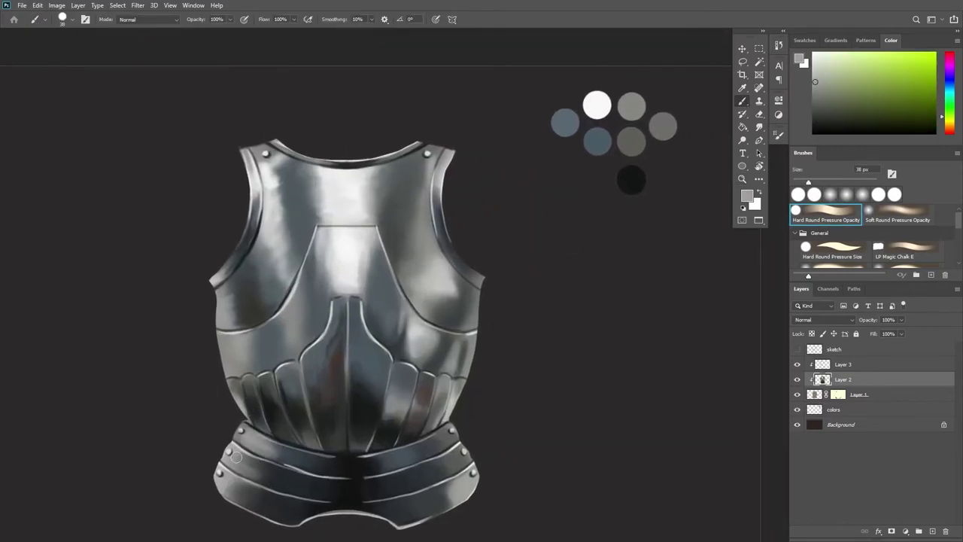
drag(274, 450, 240, 482)
alt+click(311, 483)
Paint lighter grey strokes across the lower belt plates
alt+click(267, 501)
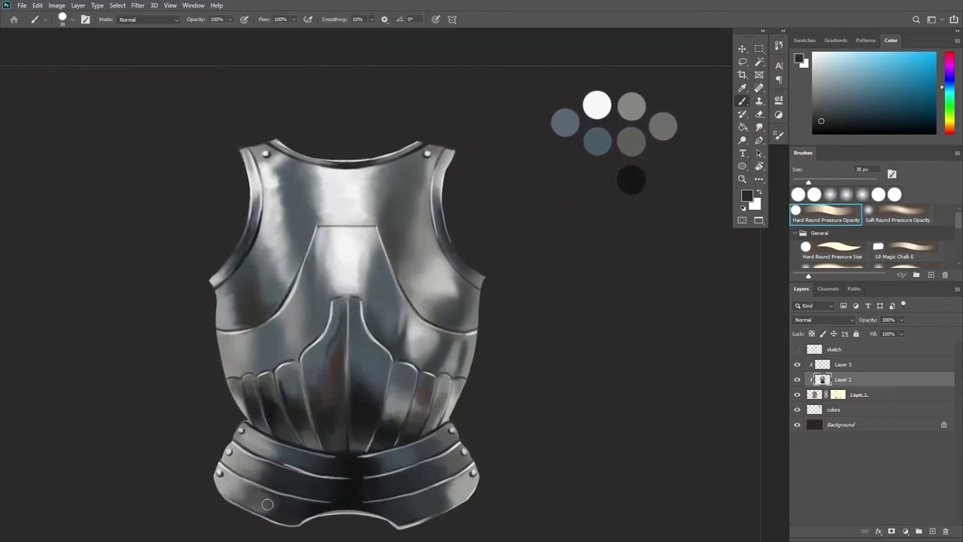
alt+click(427, 462)
alt+click(312, 452)
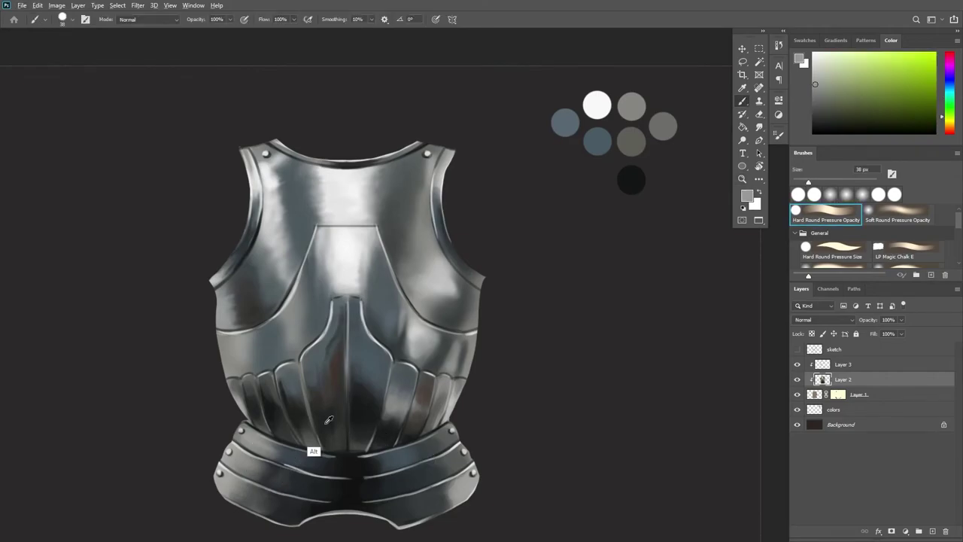
drag(407, 447, 431, 499)
alt+click(432, 499)
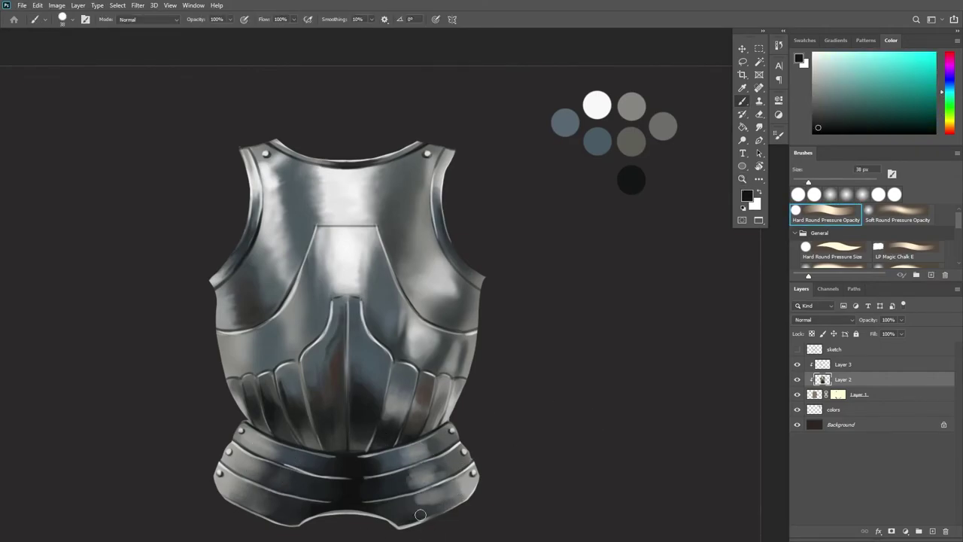
alt+click(417, 506)
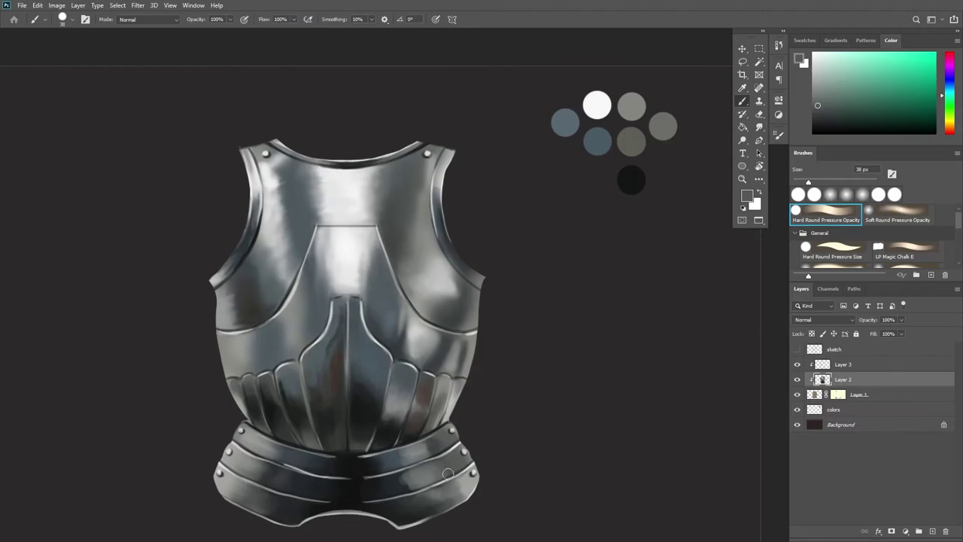
Sample dark blue-grey and teal-grey tones from the belt and swatches
alt+click(410, 482)
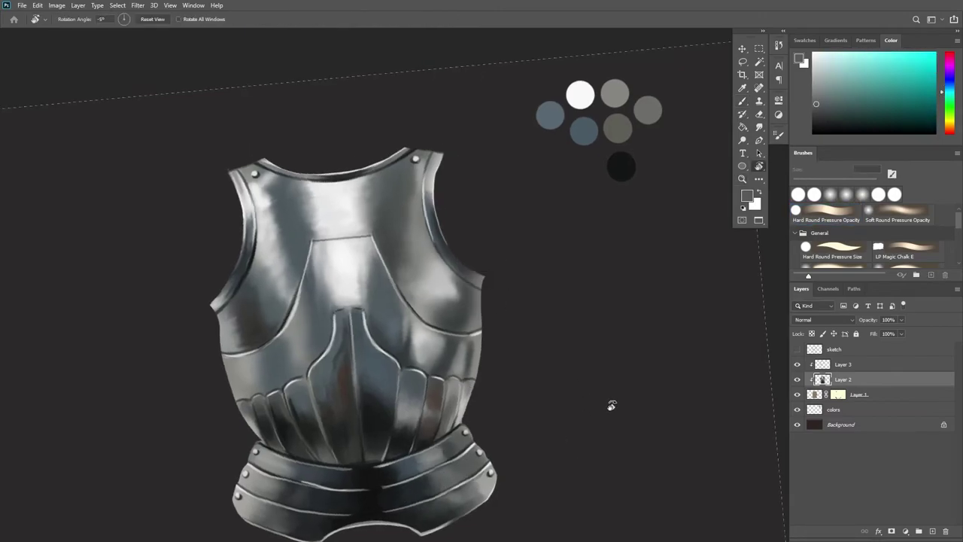
alt+click(413, 456)
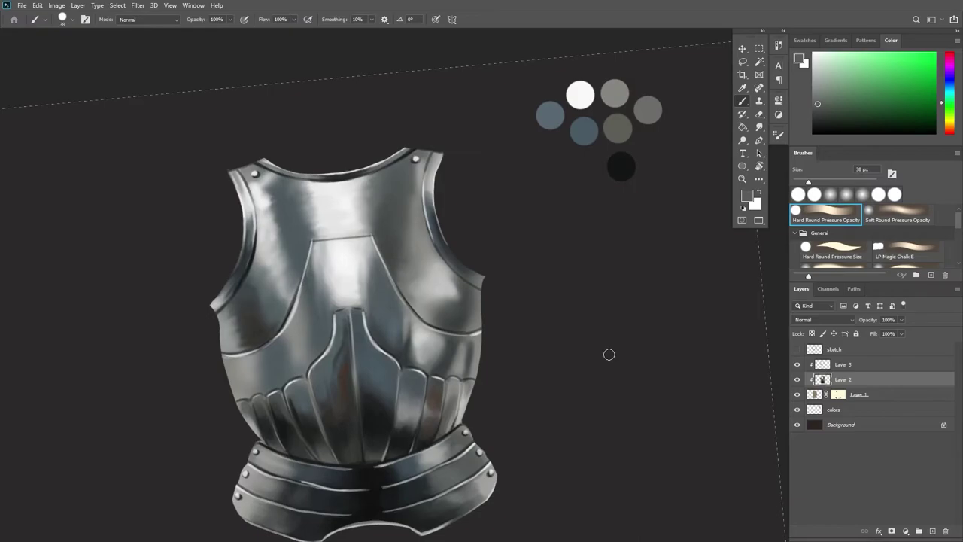
alt+click(415, 473)
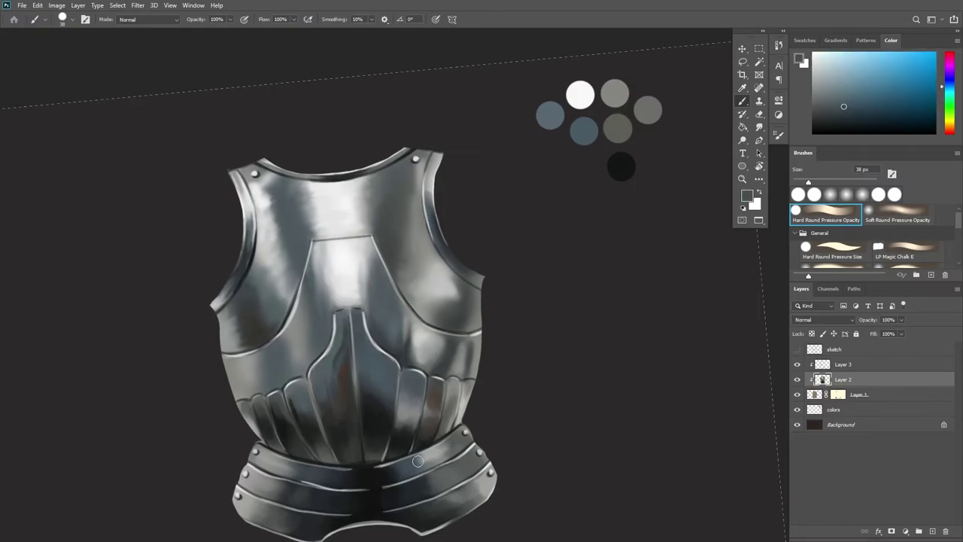
alt+click(459, 479)
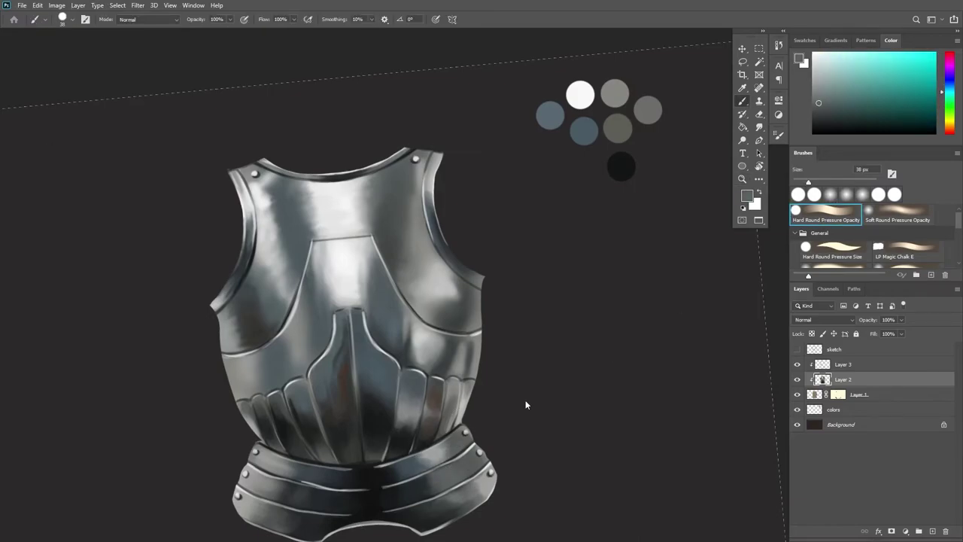
mouse_move(525, 405)
mouse_down()
mouse_move(435, 391)
mouse_move(468, 369)
mouse_up()
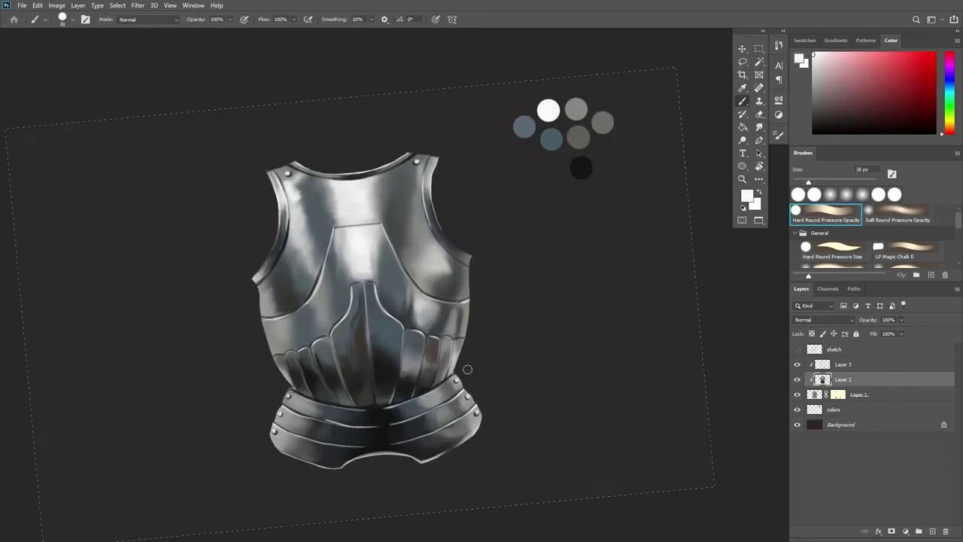
alt+click(551, 138)
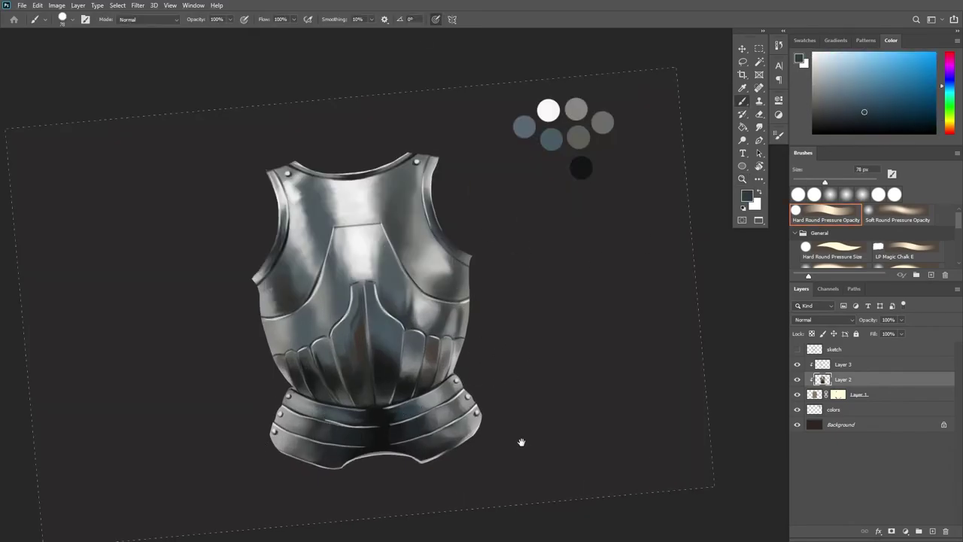
Rotate toward the belt, choose near-black with a soft brush, and zoom on the waist plates
drag(521, 442, 425, 433)
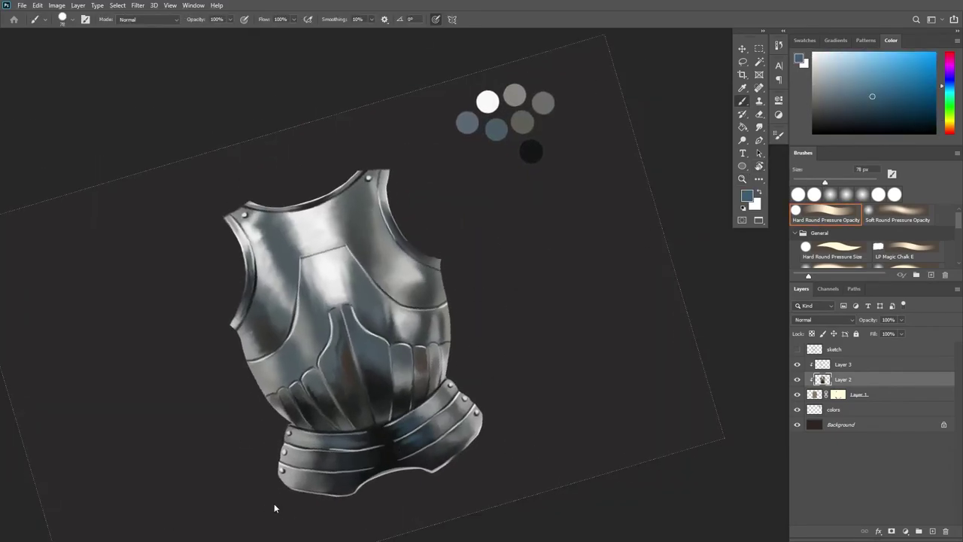
mouse_move(433, 374)
mouse_down()
mouse_move(531, 400)
mouse_move(250, 364)
mouse_move(343, 456)
mouse_up()
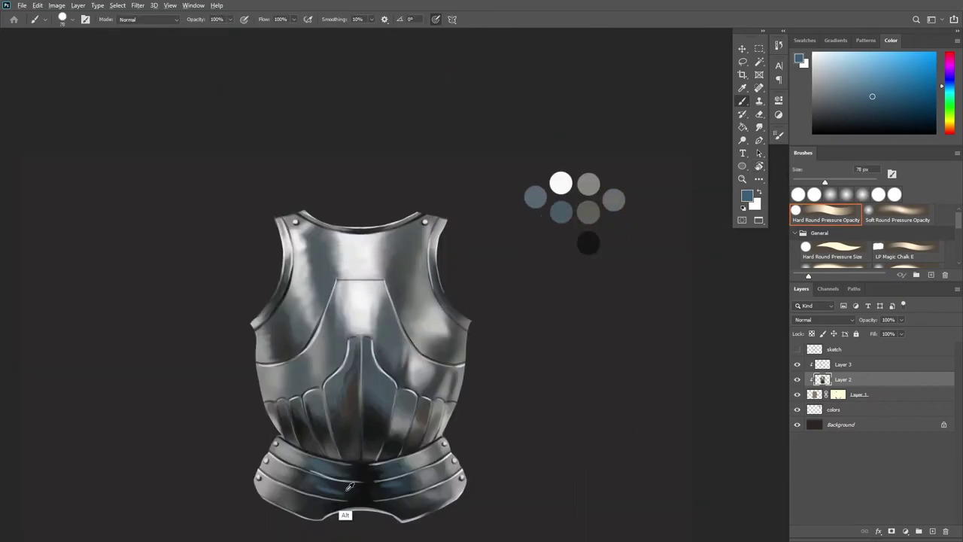
drag(582, 432, 447, 464)
alt+click(460, 462)
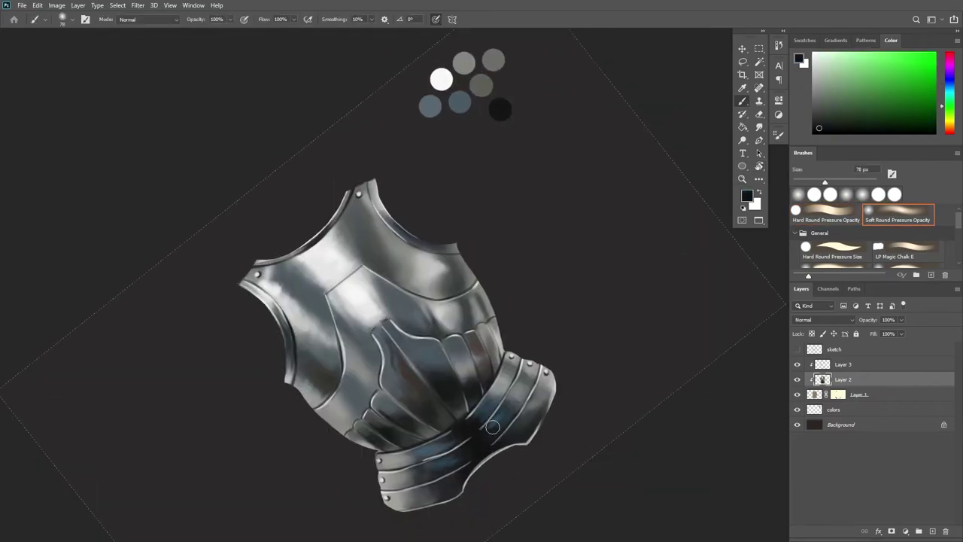
key(ctrl+0)
ctrl+space+drag(568, 400, 453, 464)
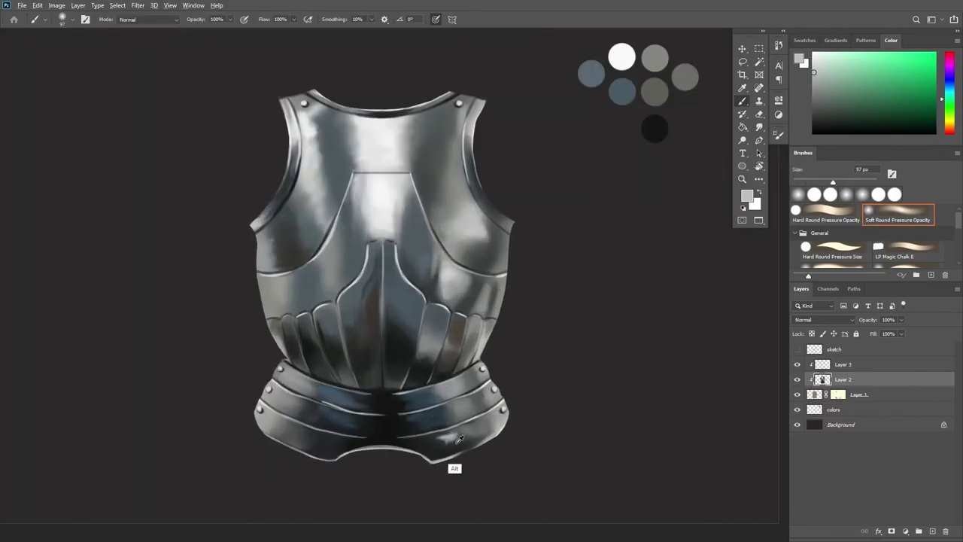
ctrl+space+drag(576, 391, 509, 413)
Paint light grey strokes down the armour's central area
alt+click(308, 451)
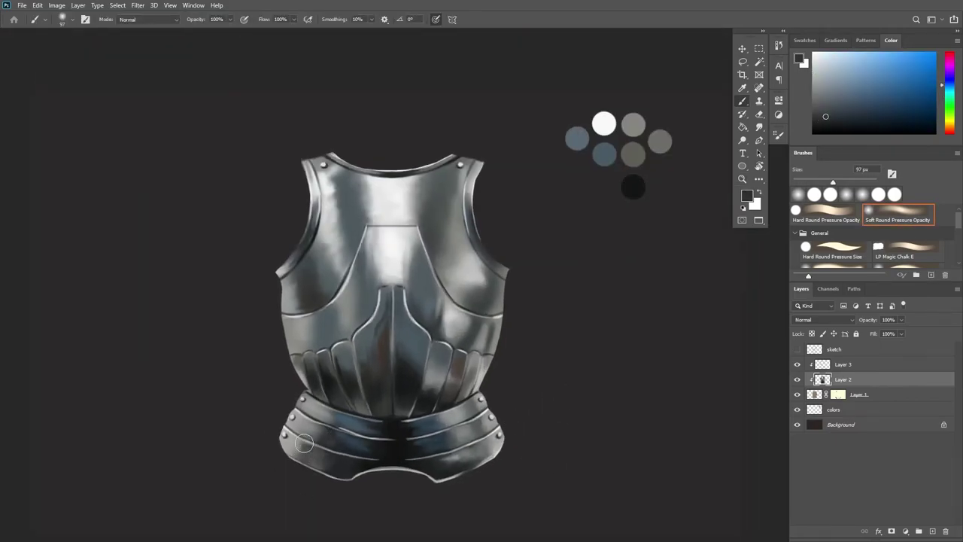
ctrl+space+drag(569, 383, 451, 441)
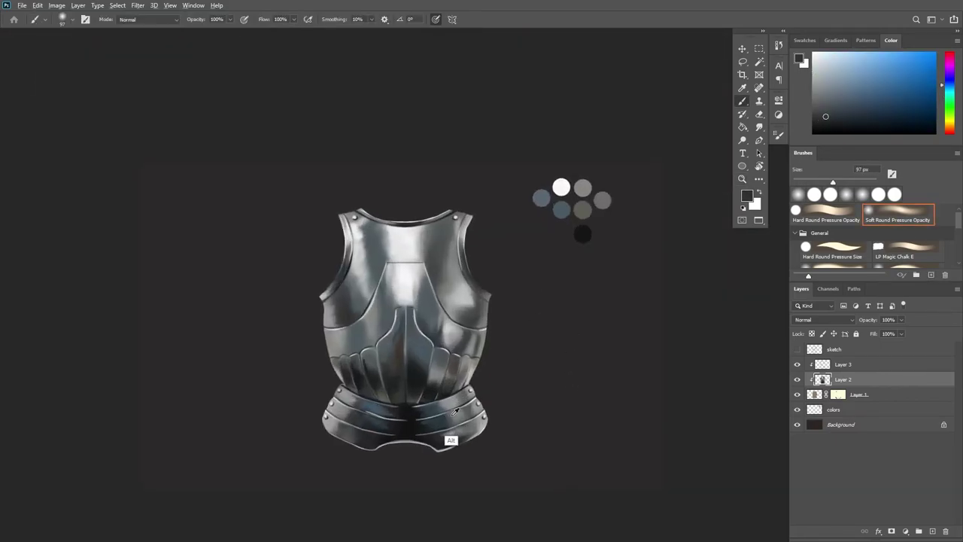
alt+click(451, 440)
alt+click(564, 197)
ctrl+space+drag(564, 199, 567, 341)
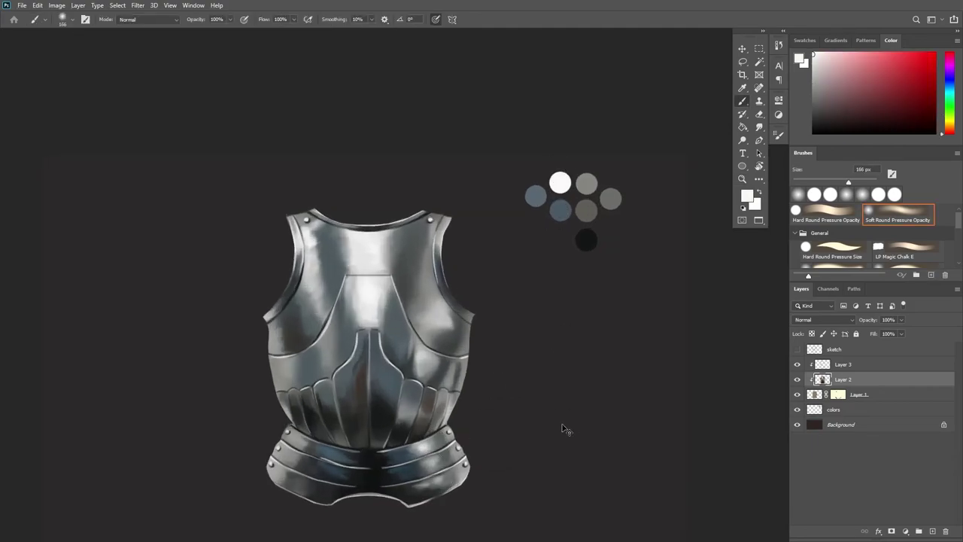
ctrl+space+drag(565, 429, 526, 428)
Sample grey-blue and dark armour tones with the canvas rotated, then reset rotation
alt+click(368, 416)
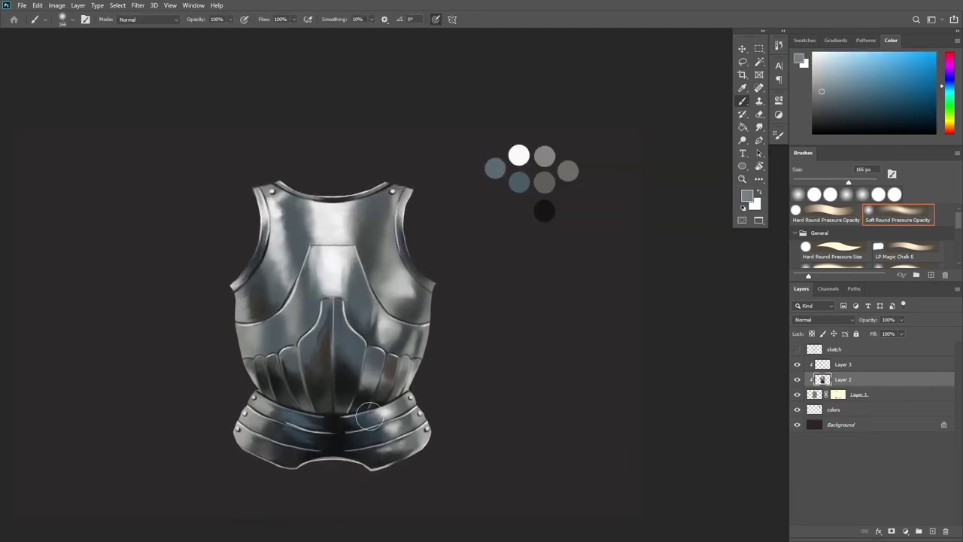
alt+click(276, 441)
ctrl+space+drag(465, 311, 473, 372)
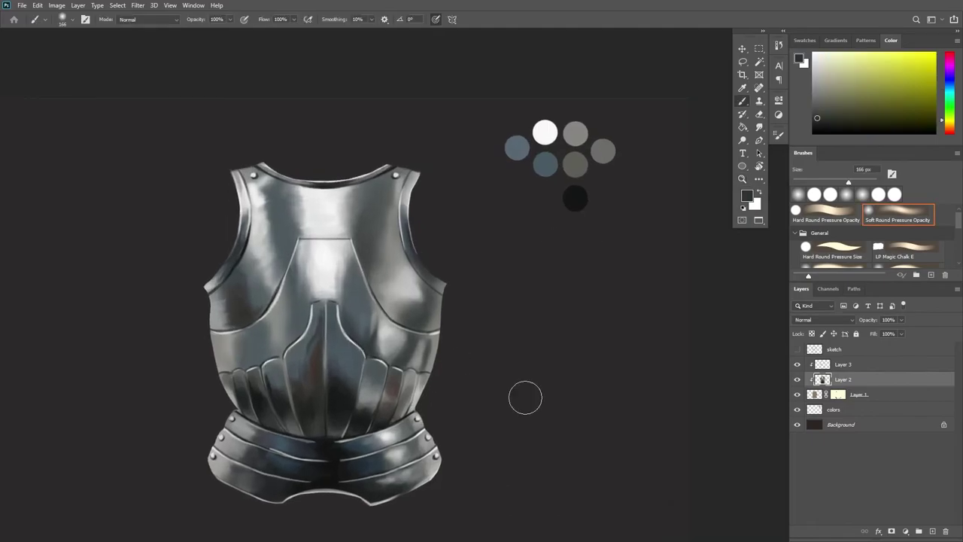
drag(525, 397, 306, 468)
alt+click(307, 469)
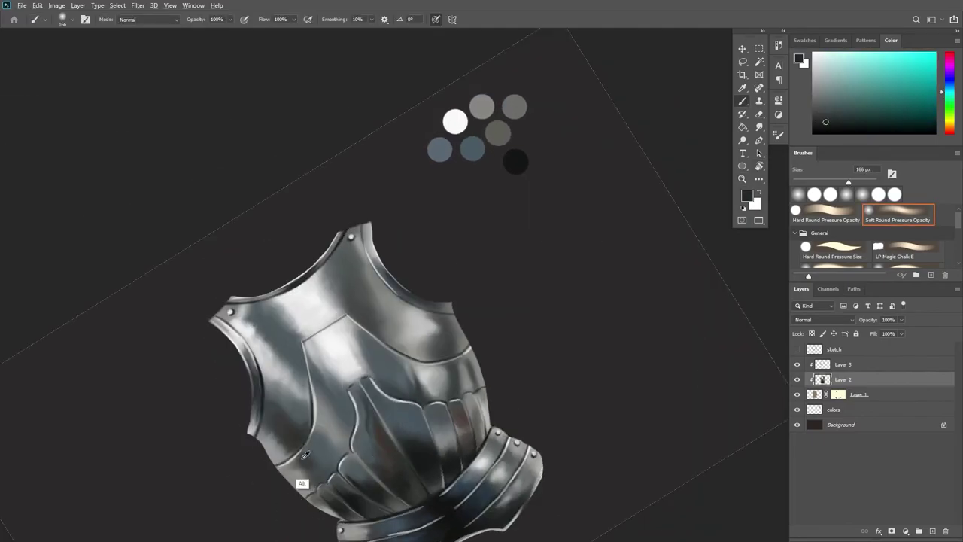
alt+click(300, 478)
alt+click(285, 480)
key(Escape)
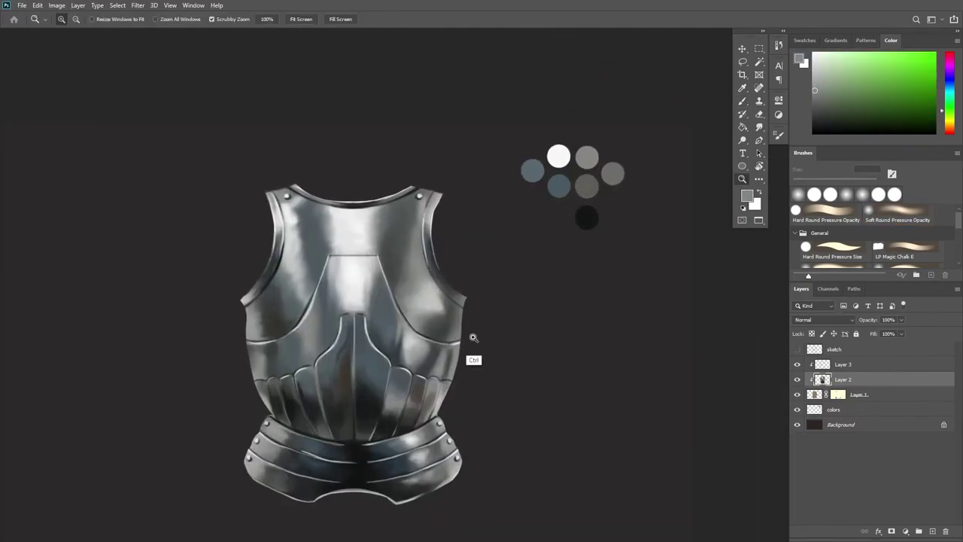
Alternate Hard Round and Soft Round brushes while resampling darker armour tones
key(comma)
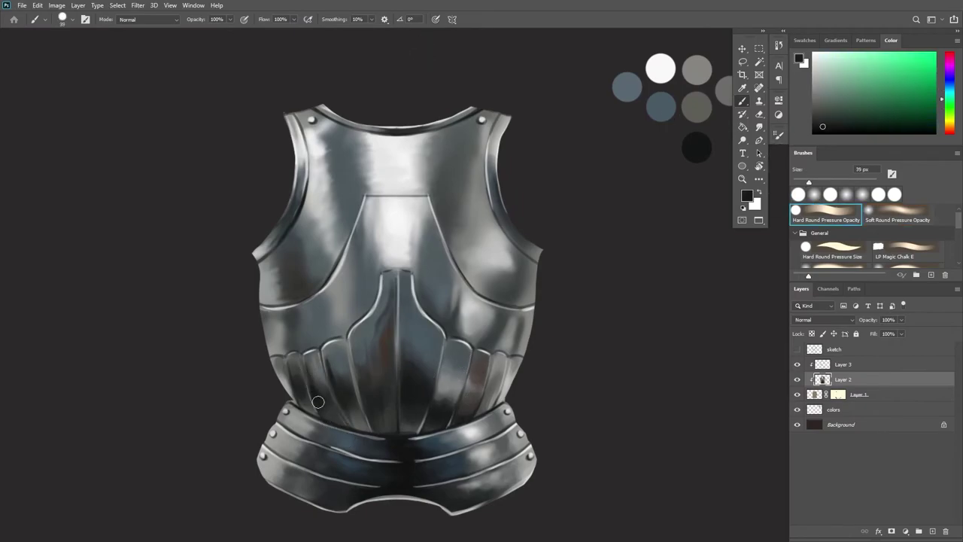
alt+click(317, 364)
alt+click(443, 398)
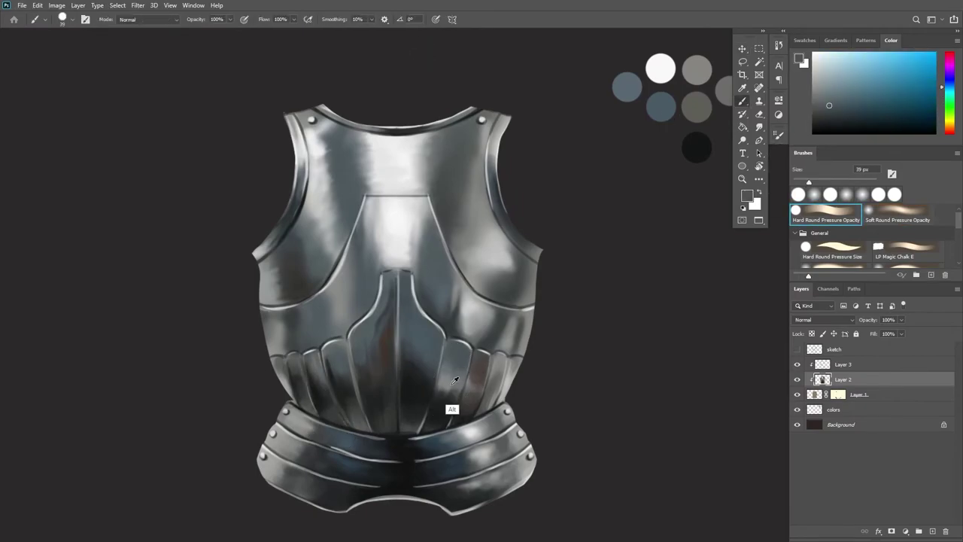
key(ctrl+minus)
key(period)
alt+click(422, 401)
drag(422, 401, 393, 400)
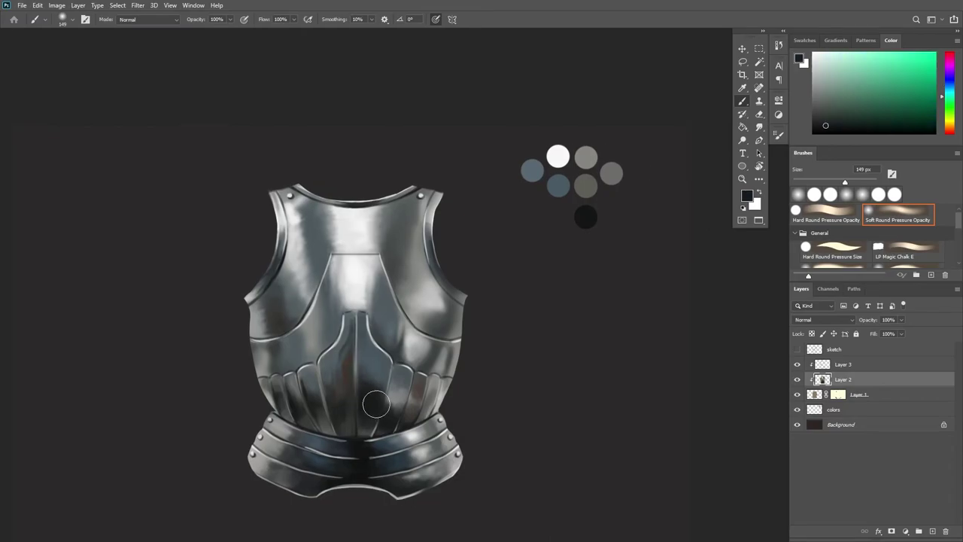
Sample a dark brownish-red, move to Layer 3, and set the brush to about 33 px
alt+click(336, 386)
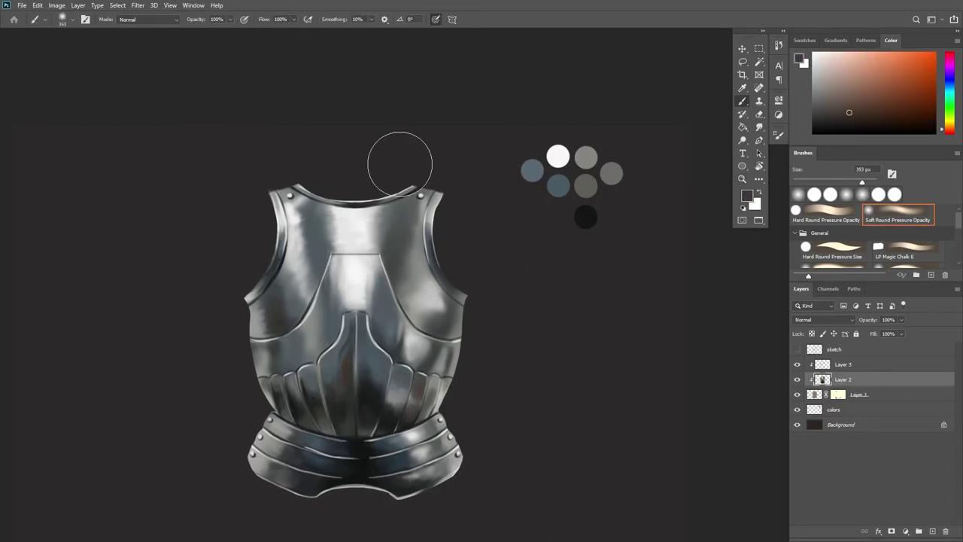
key(alt+bracketright)
key(x)
drag(862, 182, 807, 182)
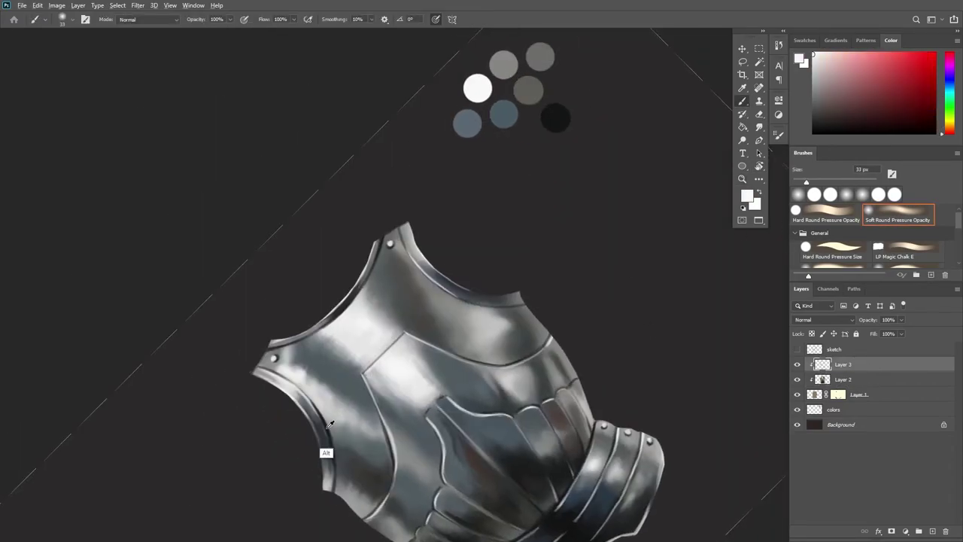
alt+click(368, 327)
Select Layer 1, undo a test scribble, and make white the painting colour
alt+click(561, 418)
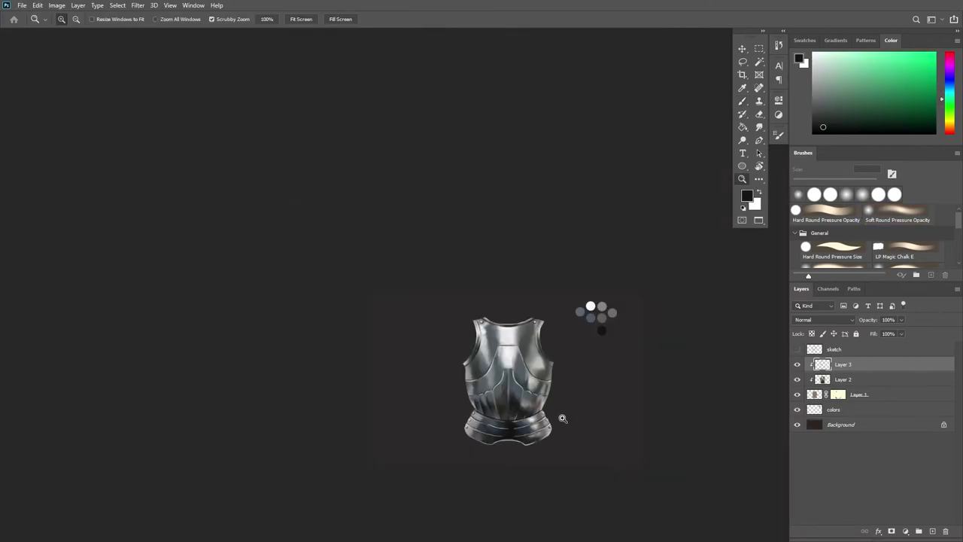
key(b)
key(alt+bracketleft)
key(alt+bracketleft)
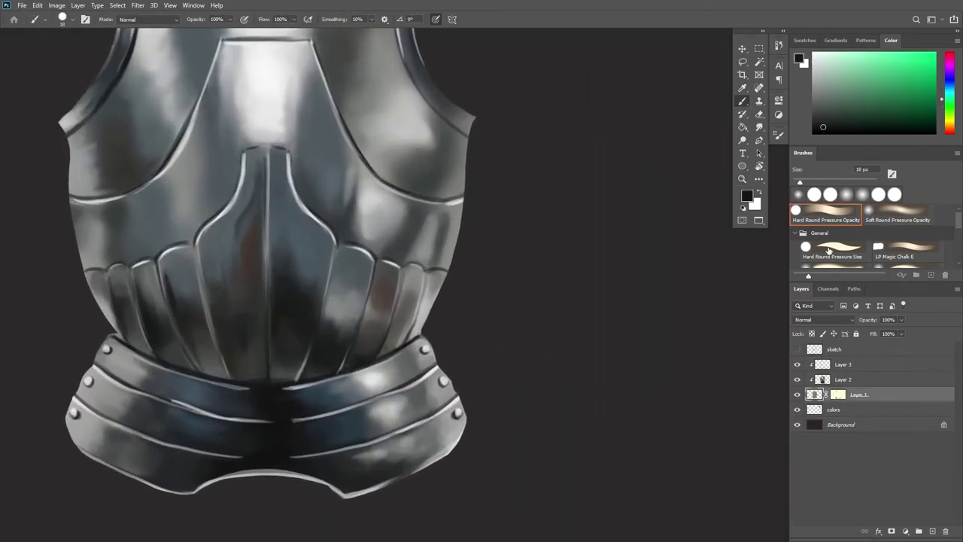
drag(442, 358, 429, 331)
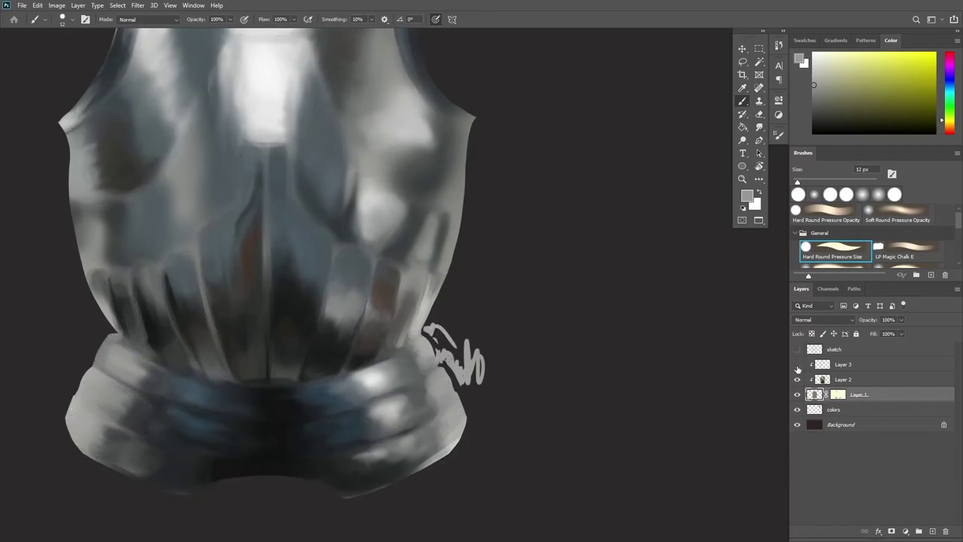
key(ctrl+z)
key(d)
key(x)
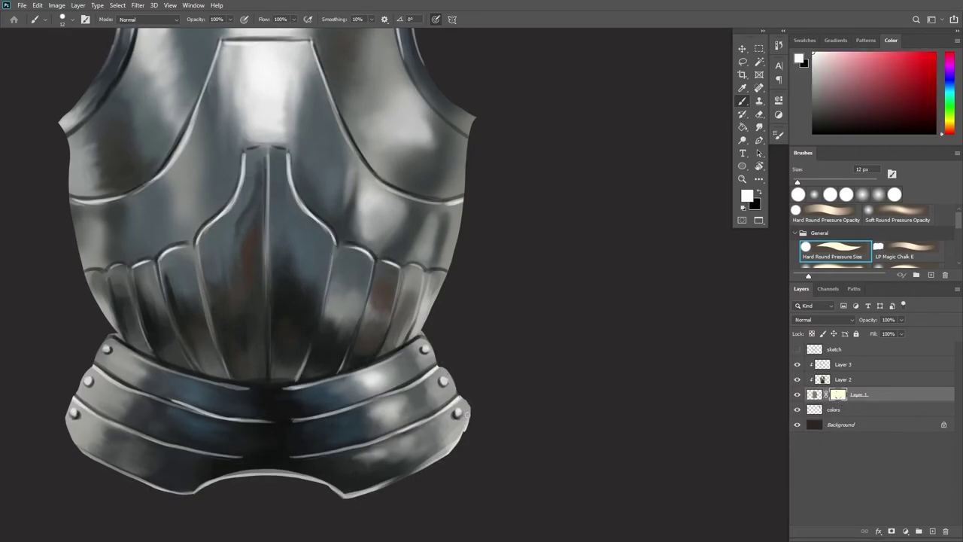
Paint a thin white highlight along the left rim with a 7 px Hard Round brush
scroll(516, 394, up, 2)
key(comma)
key(x)
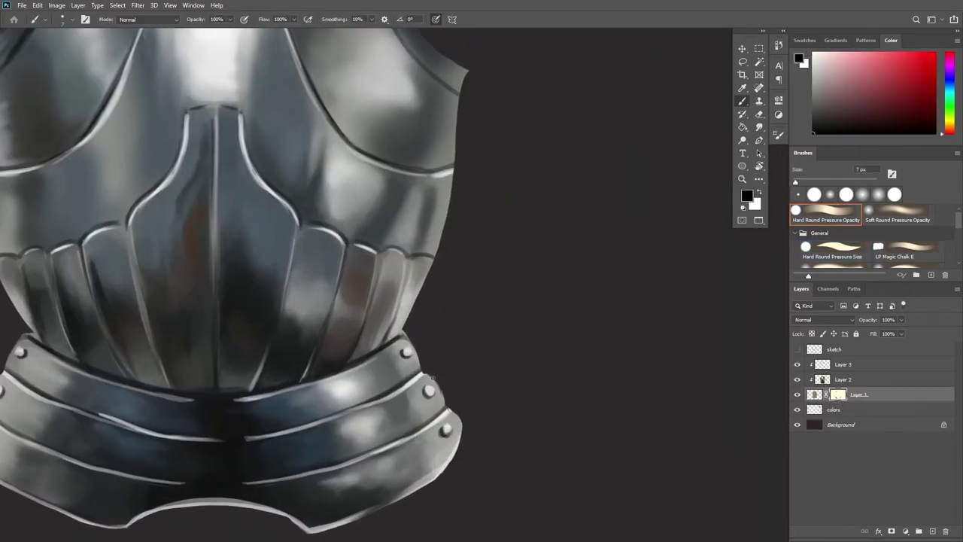
drag(403, 331, 334, 320)
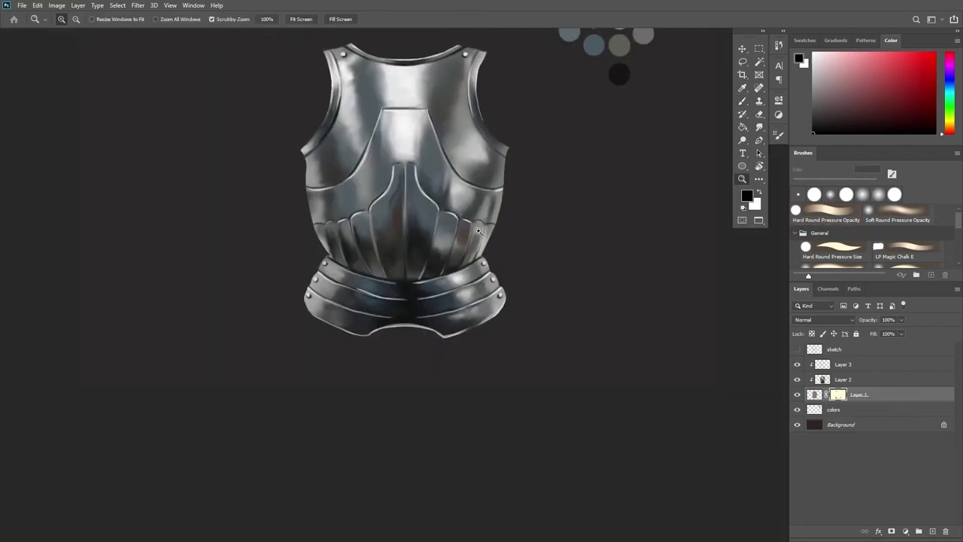
alt+click(298, 371)
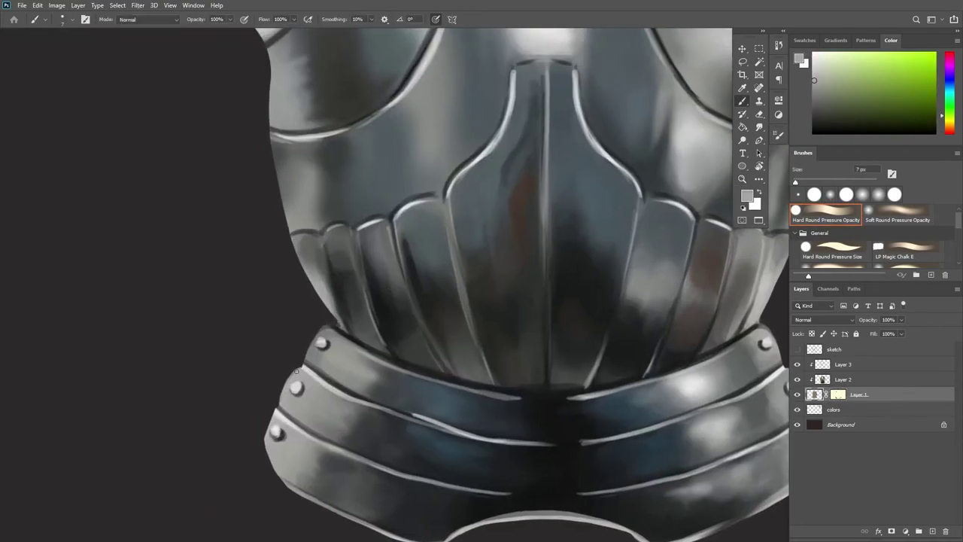
key(d)
key(x)
drag(273, 410, 266, 431)
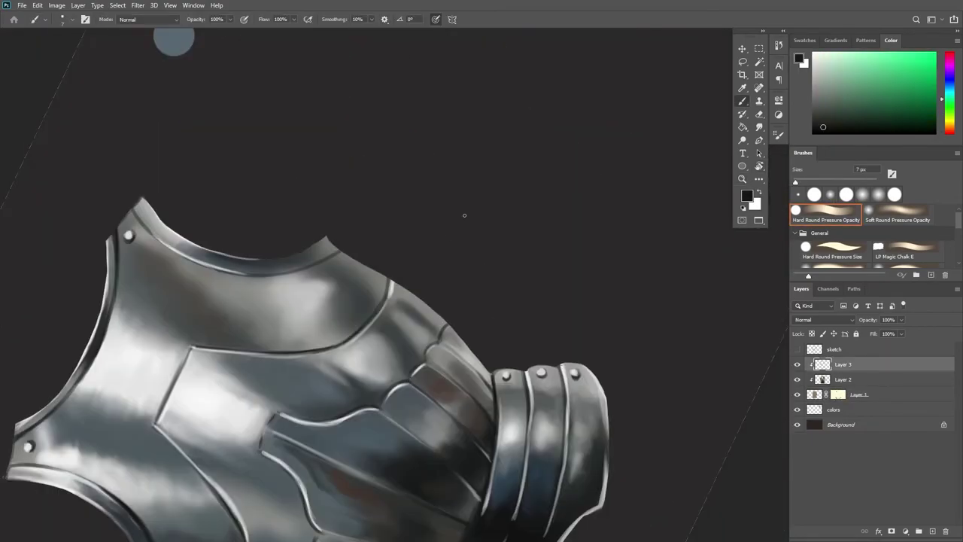
Sample mid grey, dark blue-grey and light grey tones from the breastplate
alt+click(427, 347)
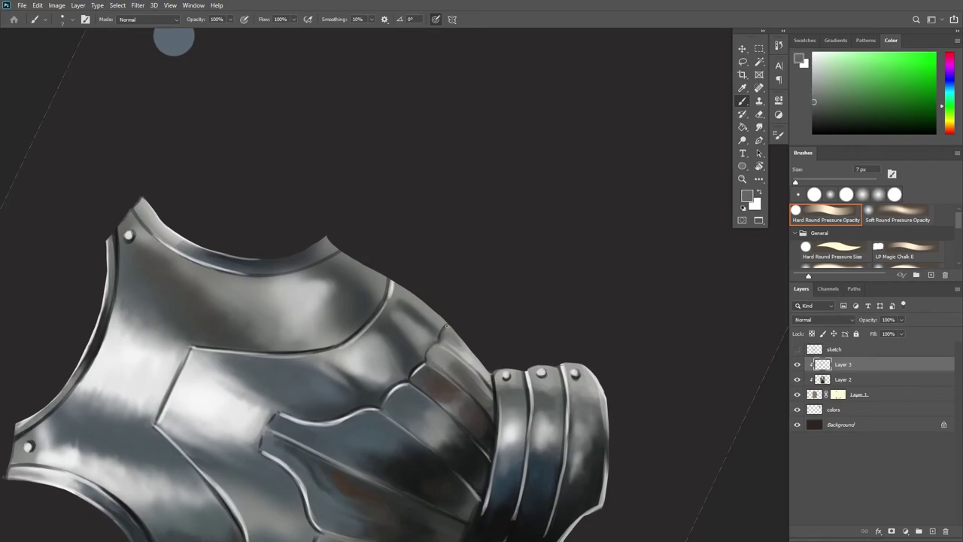
alt+click(376, 400)
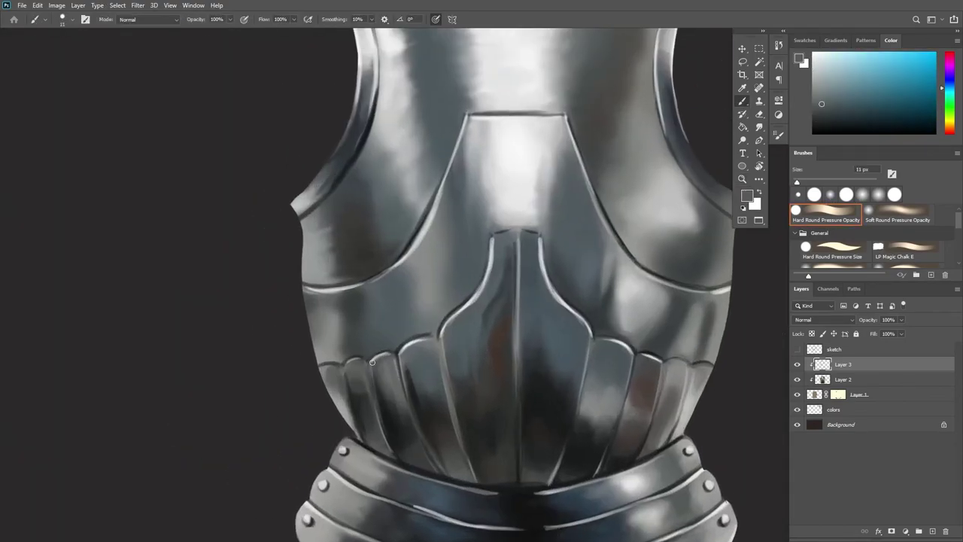
alt+click(405, 347)
drag(406, 348, 391, 369)
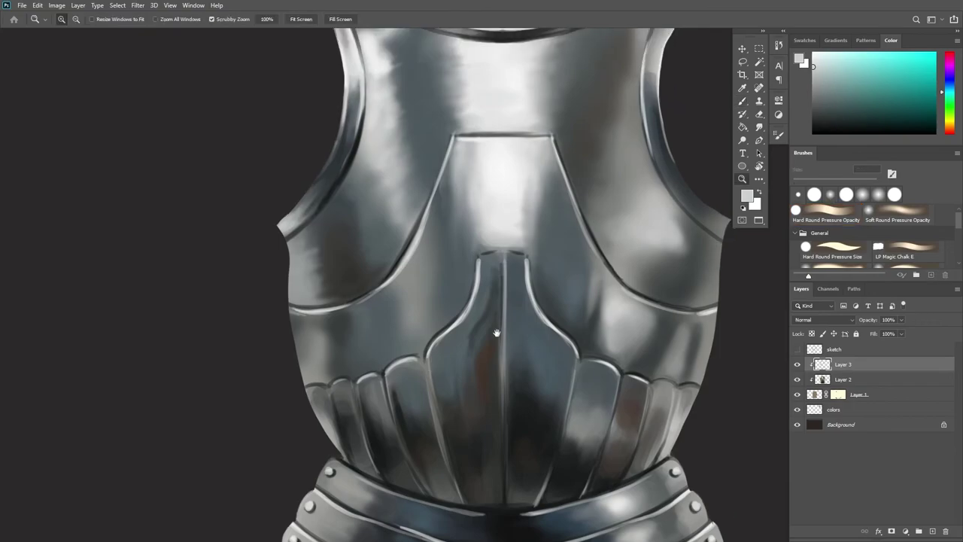
alt+click(411, 325)
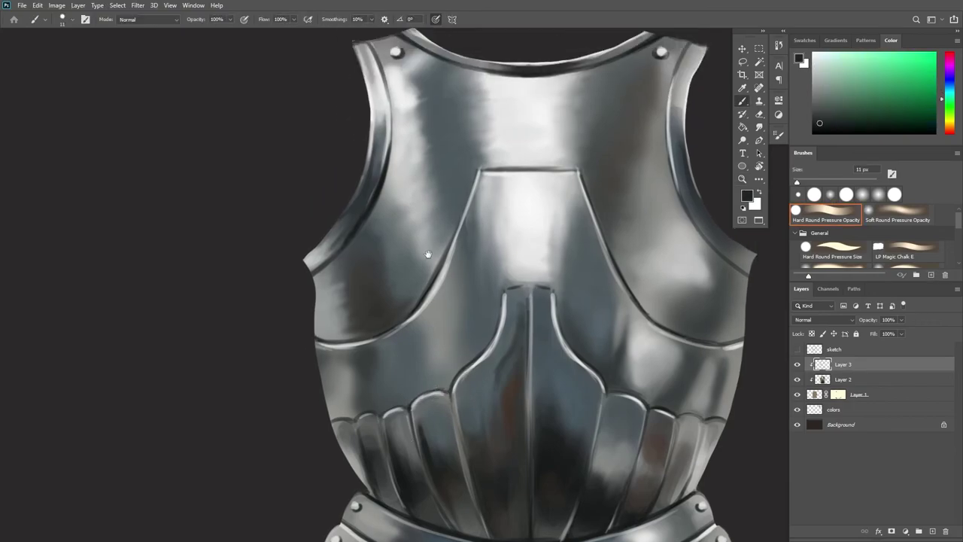
Zoom in on the upper chest plate, reset rotation, and switch to Layer 2 with Soft Round
drag(430, 253, 629, 281)
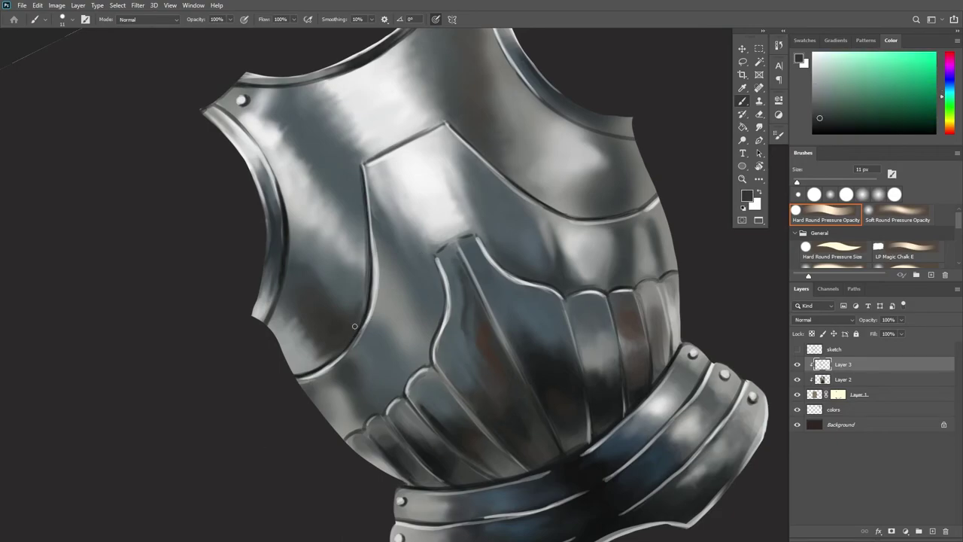
drag(359, 175, 261, 301)
alt+click(261, 300)
key(Escape)
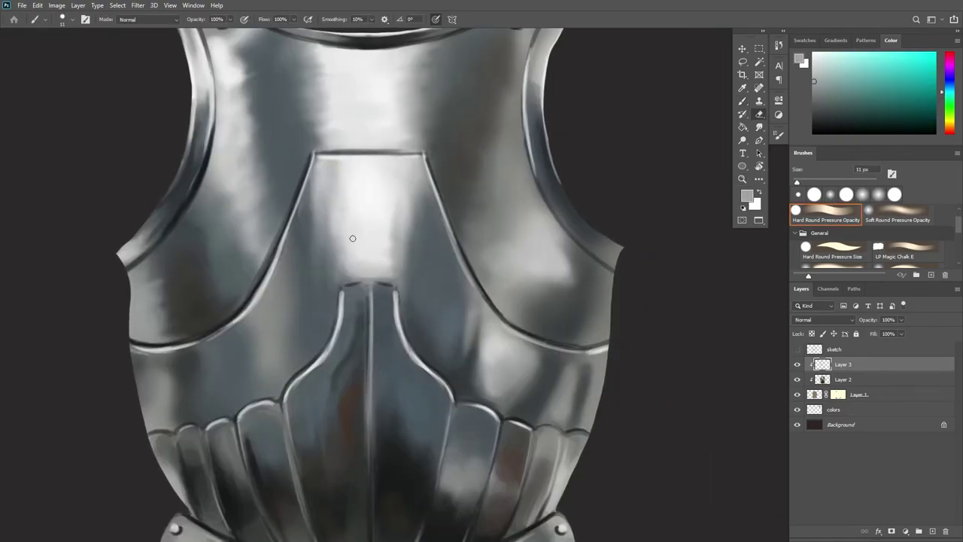
key(alt+bracketleft)
key(period)
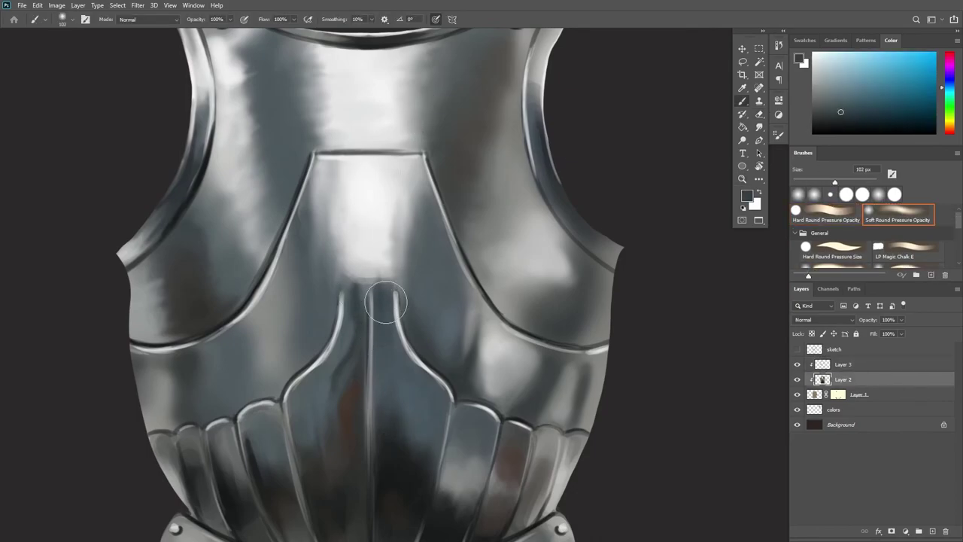
Sample near-white highlight tones from the chest and zoom out around the breastplate
alt+click(353, 301)
alt+click(379, 230)
alt+click(389, 282)
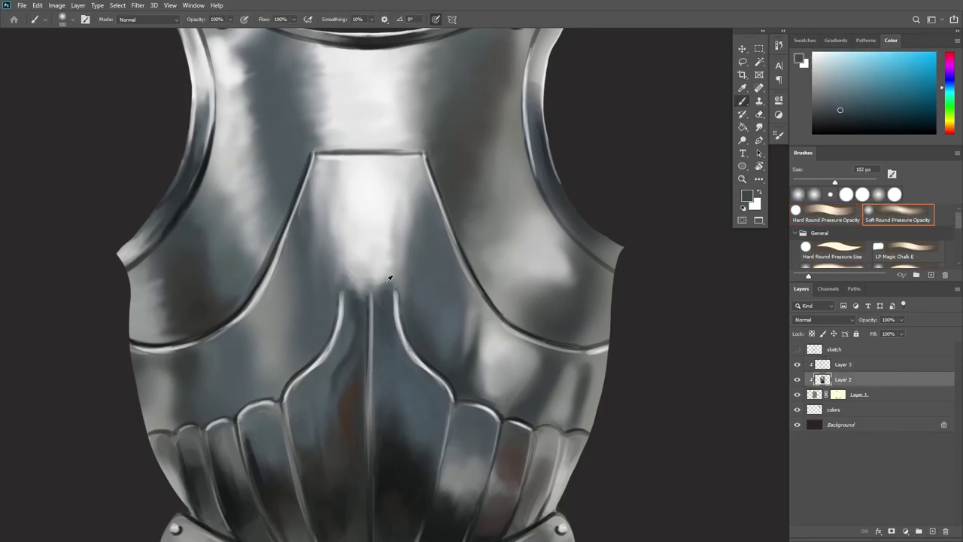
key(z)
alt+click(456, 246)
Switch back to the hard round brush and sample two breastplate tones
key(b)
key(comma)
alt+click(401, 350)
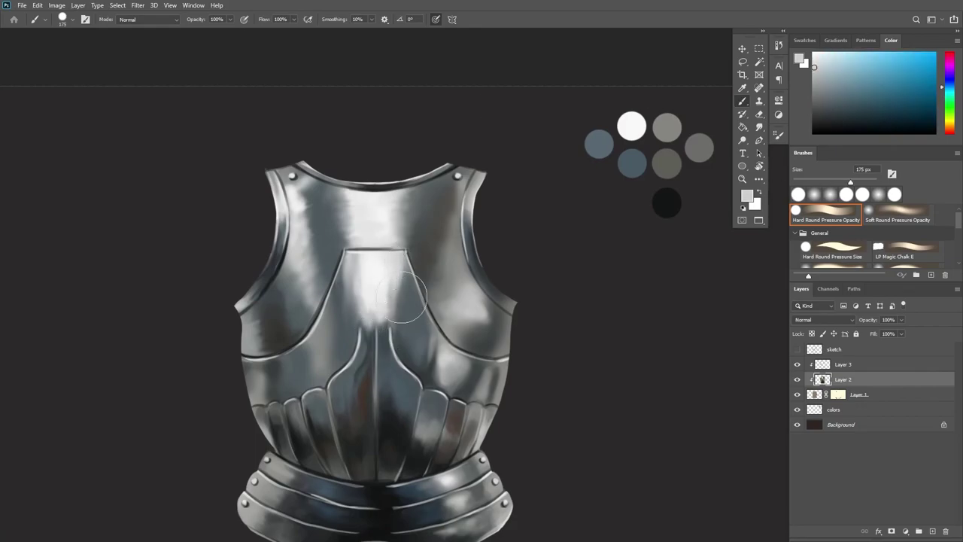
alt+click(335, 354)
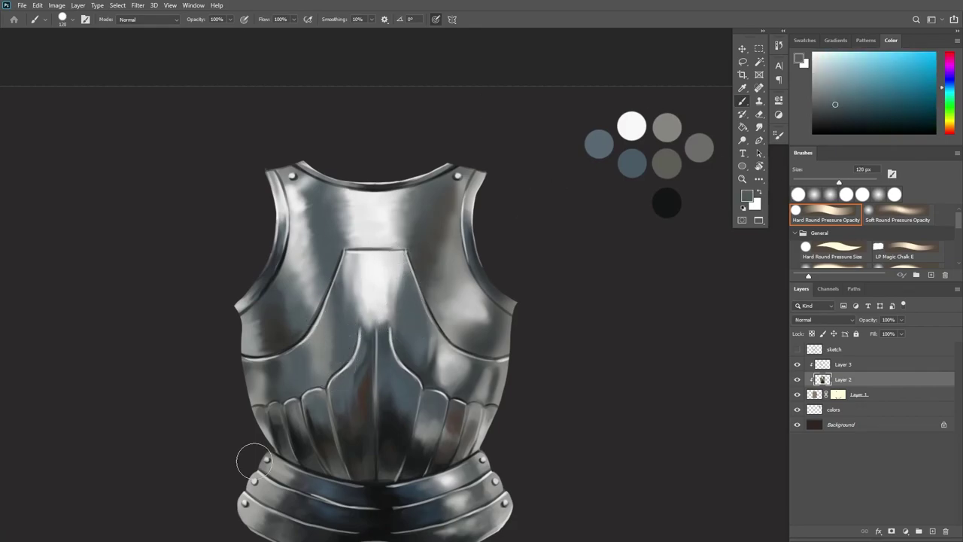
Switch to the soft round brush and sample several tones from the breastplate
key(period)
alt+click(391, 343)
alt+click(341, 360)
alt+click(343, 336)
alt+click(347, 358)
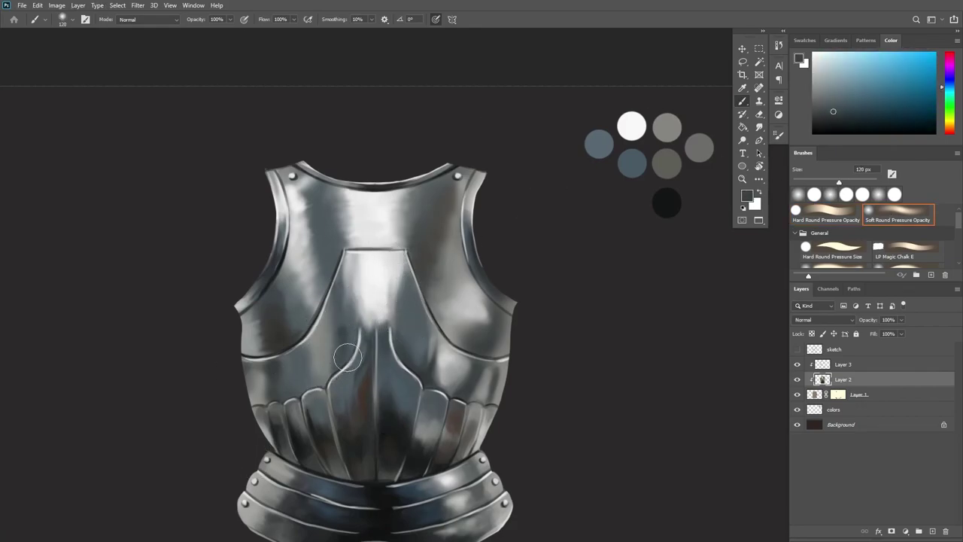
Shrink the brush and pick near-black and blue-grey swatch colours
key(z)
alt+click(515, 352)
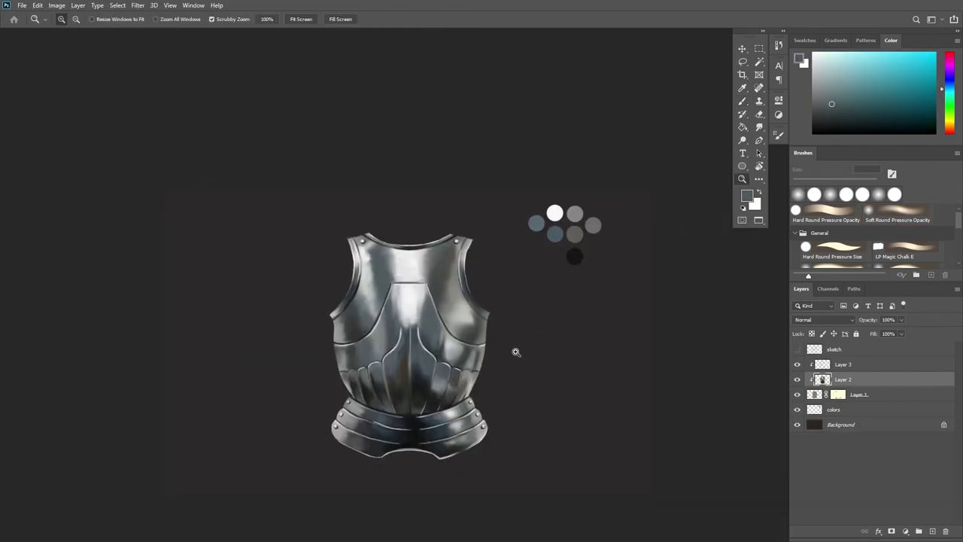
key(b)
alt+click(431, 406)
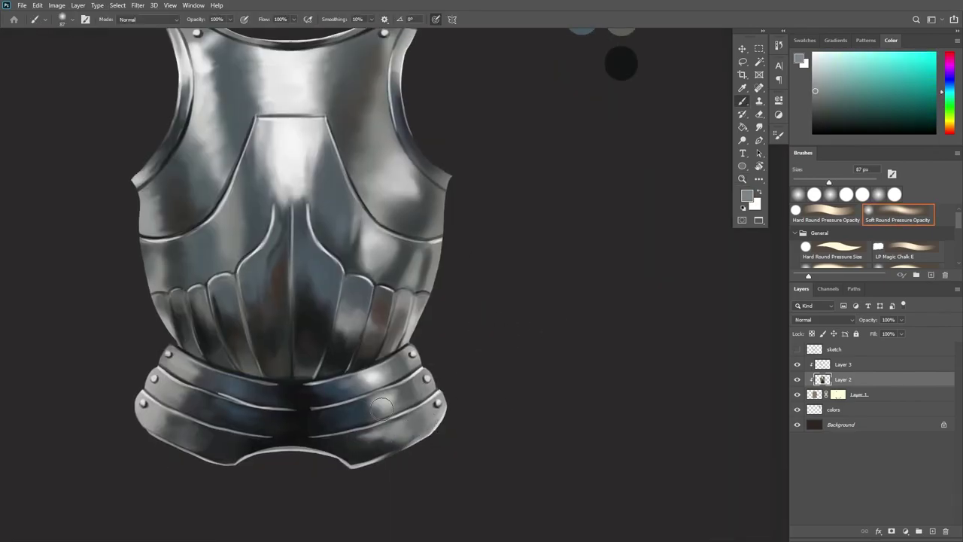
key(z)
alt+click(382, 441)
key(b)
alt+click(631, 172)
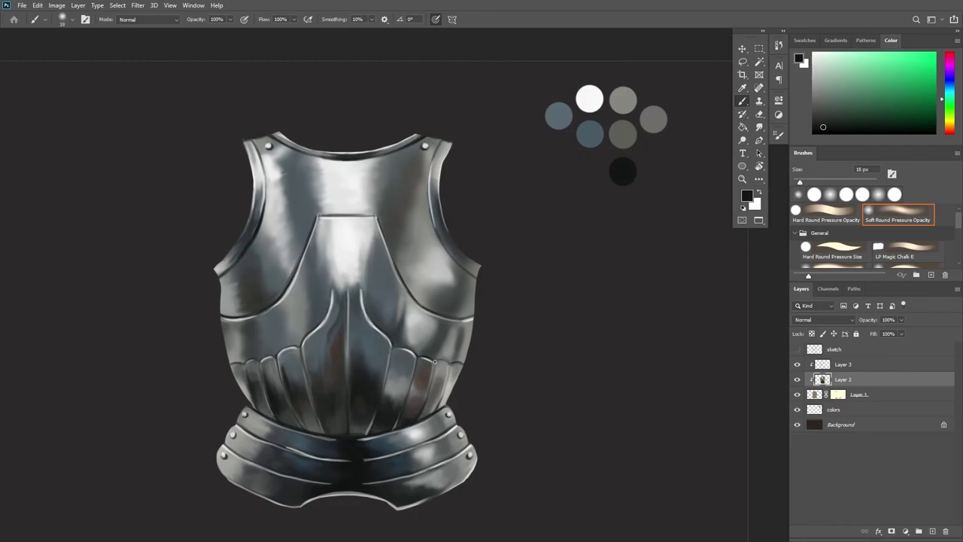
alt+click(278, 451)
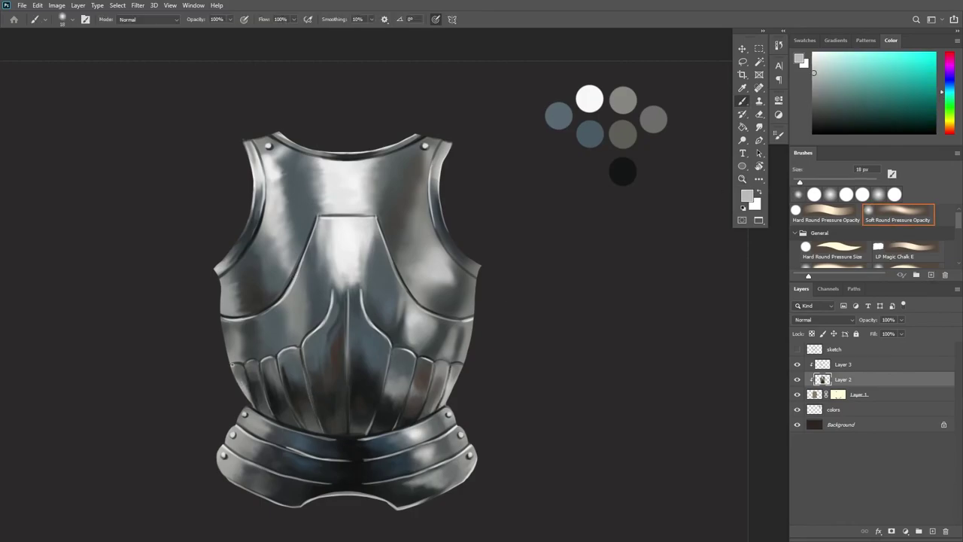
Tilt the view about 30°, target Layer 3 and sample a new armour colour
drag(244, 425, 339, 466)
click(857, 364)
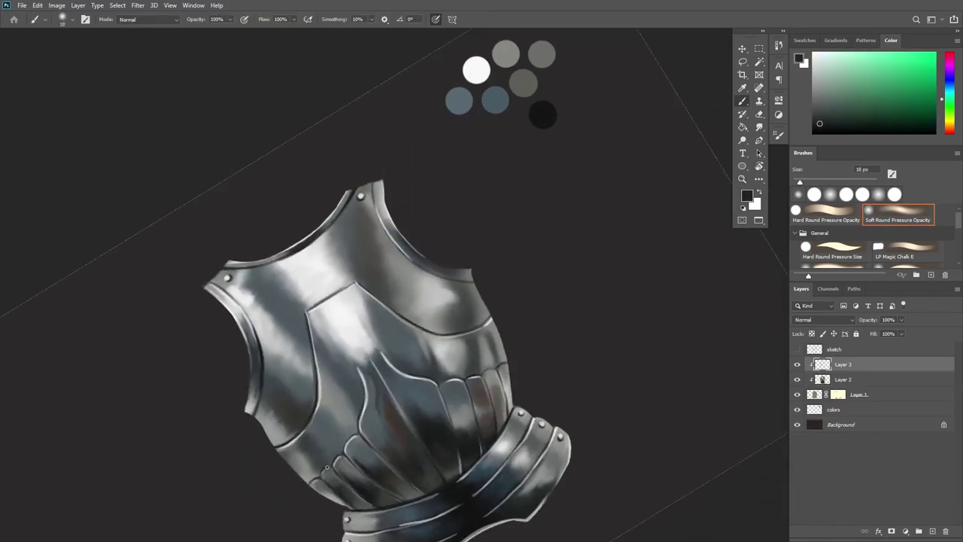
drag(560, 335, 495, 393)
scroll(348, 289, up, 3)
alt+click(329, 283)
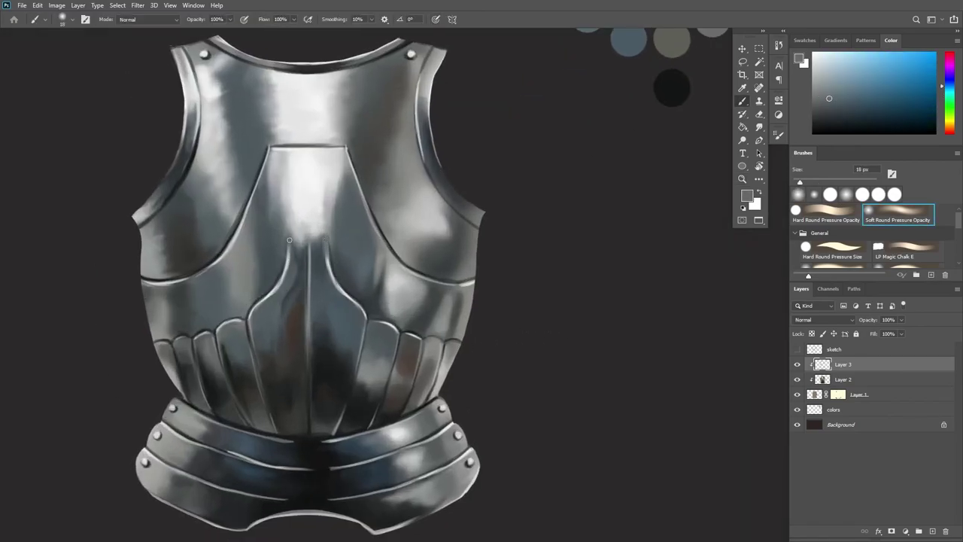
scroll(406, 248, down, 3)
Enlarge the brush, target Layer 2 and choose a hard-edged round brush
drag(473, 263, 438, 339)
scroll(438, 338, up, 3)
alt+click(423, 118)
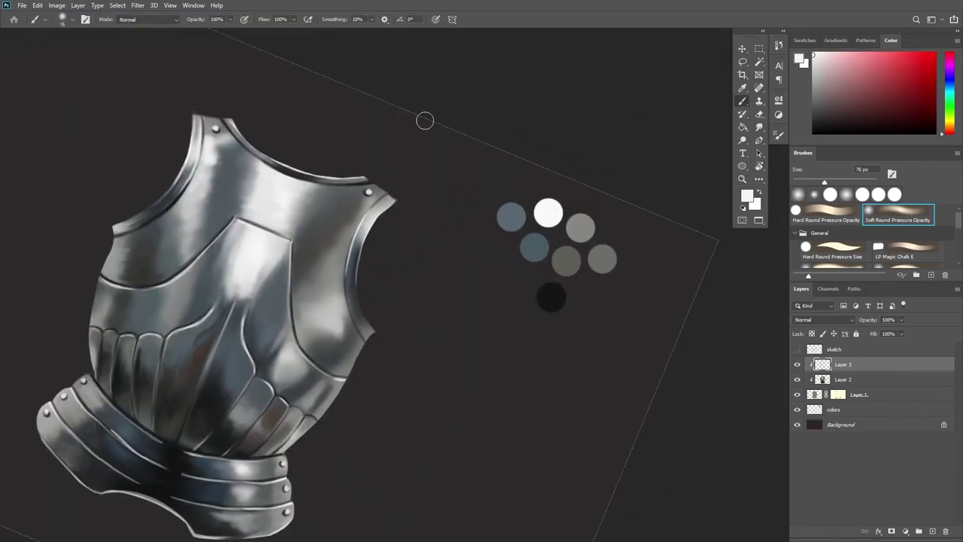
key(alt+bracketleft)
scroll(373, 213, up, 1)
alt+click(374, 213)
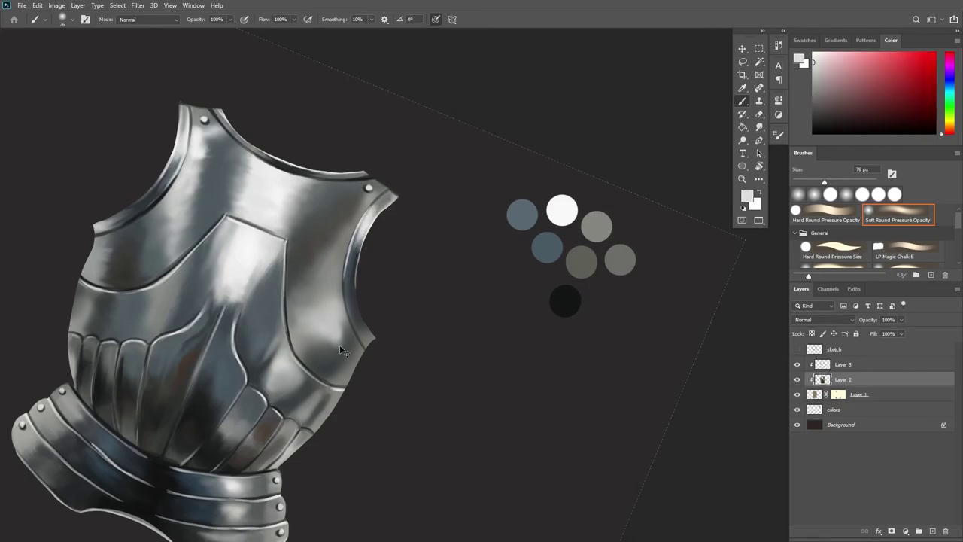
click(825, 211)
Rotate the view along the armhole, resize the brush and take dark blue
drag(406, 270, 308, 343)
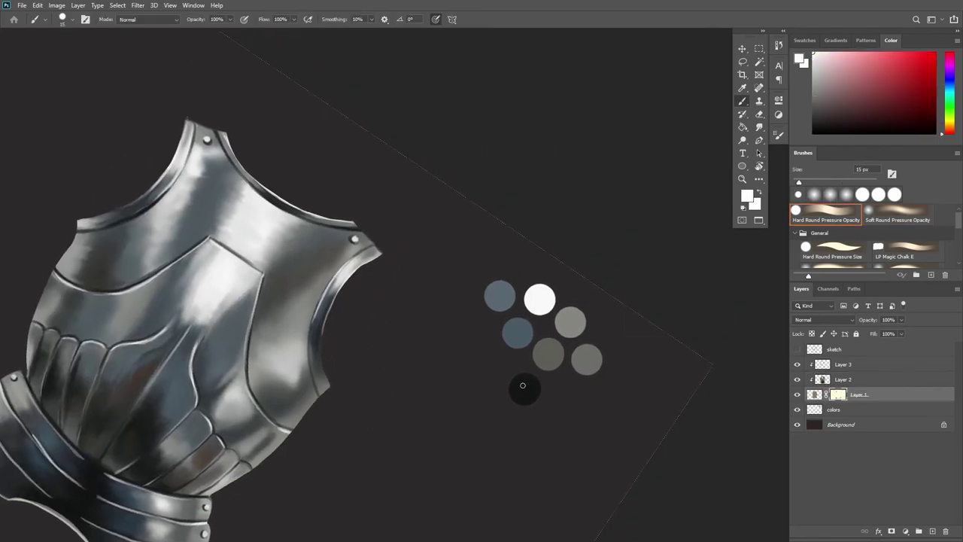
key(alt+bracketright)
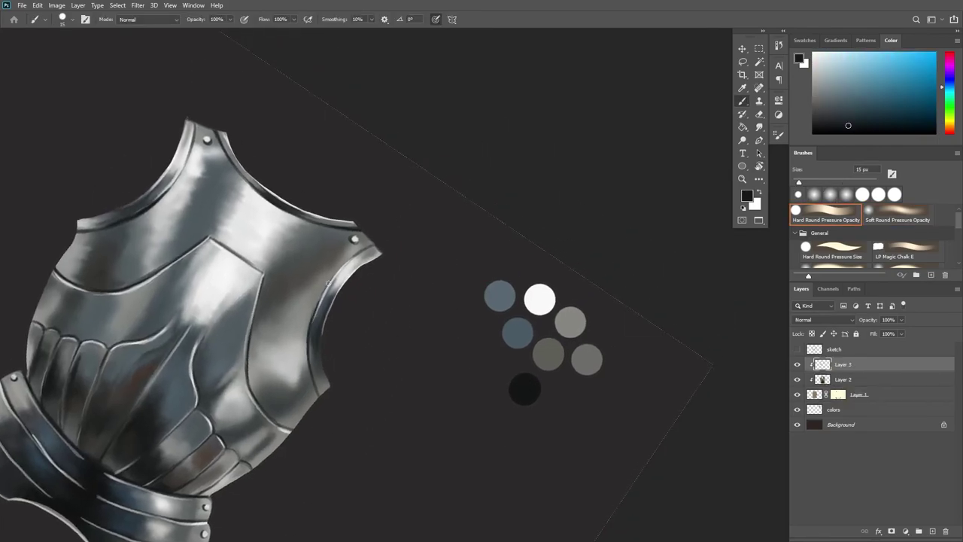
alt+click(323, 284)
drag(324, 284, 359, 315)
key(alt+bracketleft)
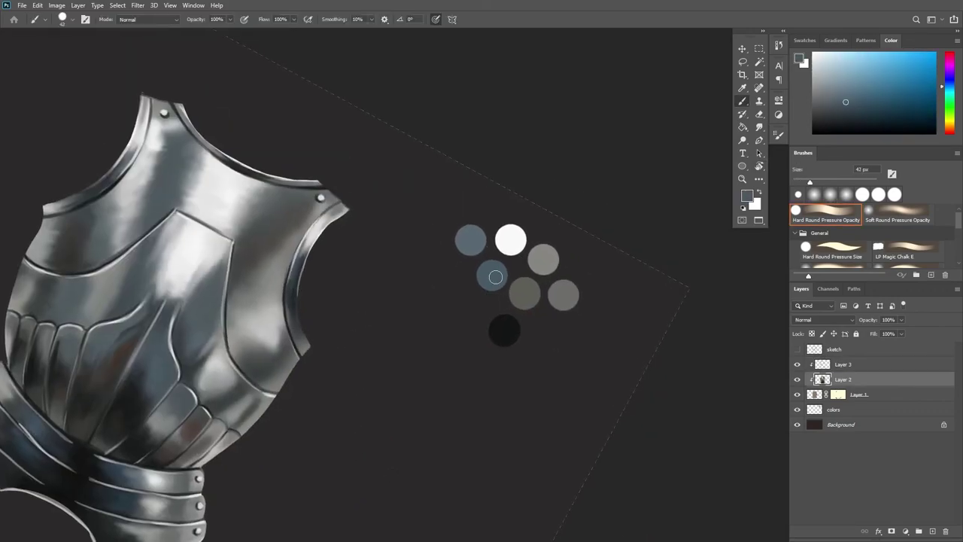
alt+click(490, 276)
scroll(391, 275, up, 1)
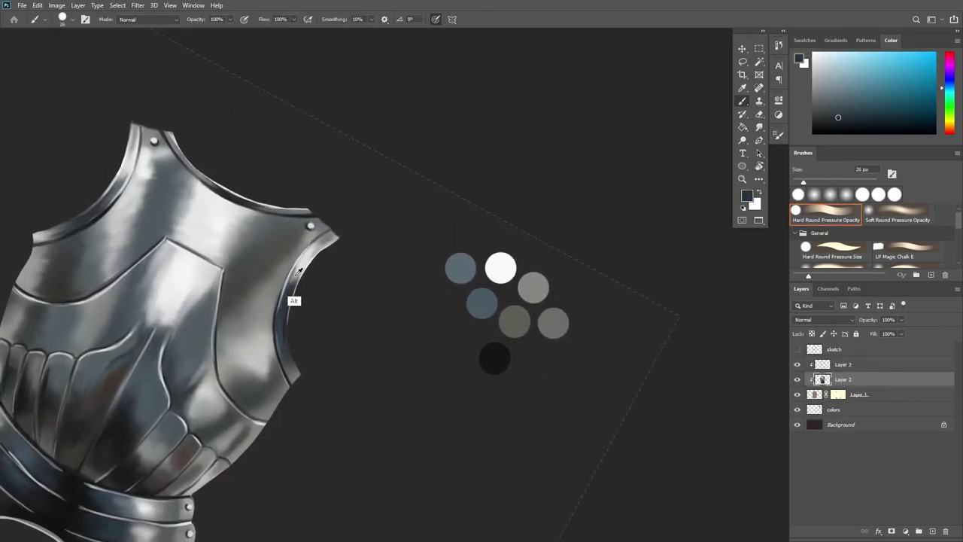
Paint sharp dark strokes along the right armhole rim on Layer 2
click(809, 183)
alt+click(293, 277)
drag(286, 340, 285, 388)
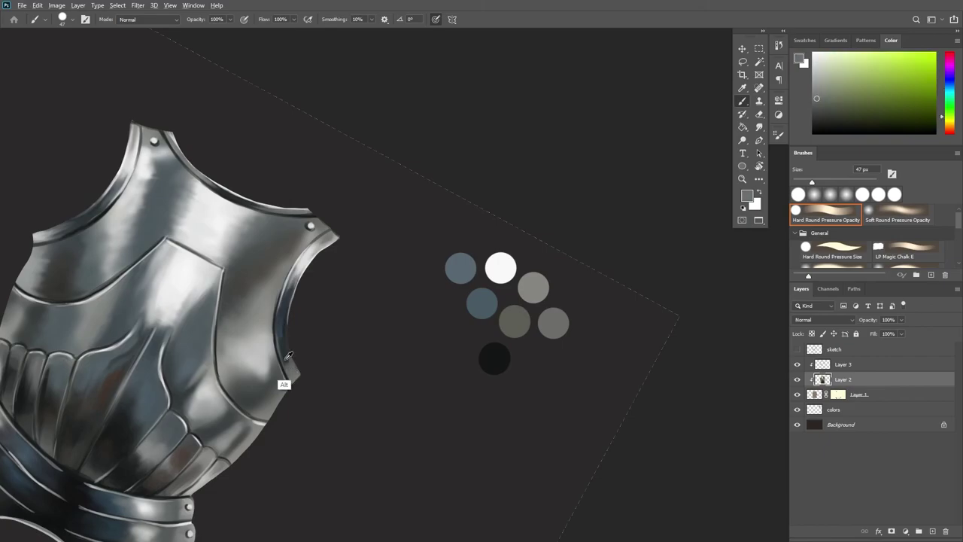
drag(279, 339, 292, 376)
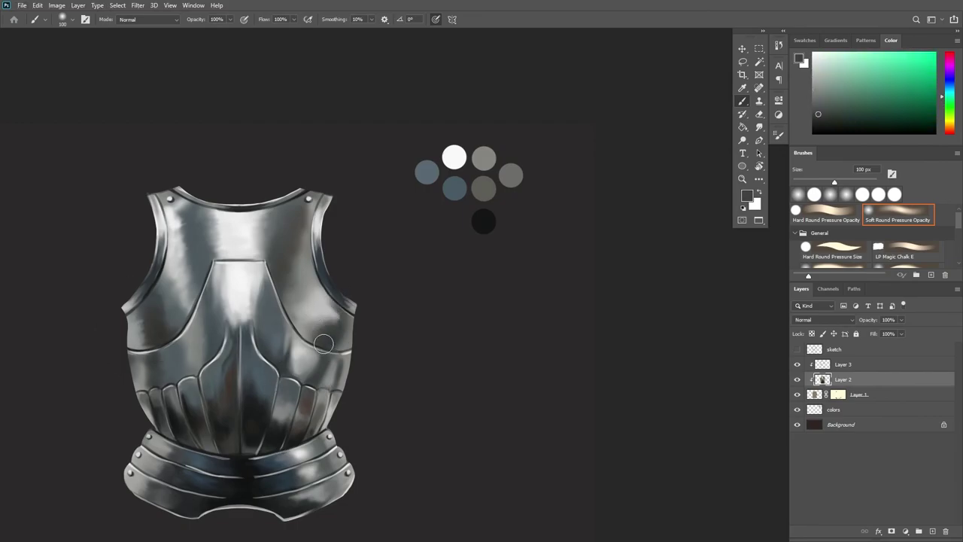
Sample light and dark greys while moving the view toward the neckline
alt+click(318, 421)
alt+click(343, 343)
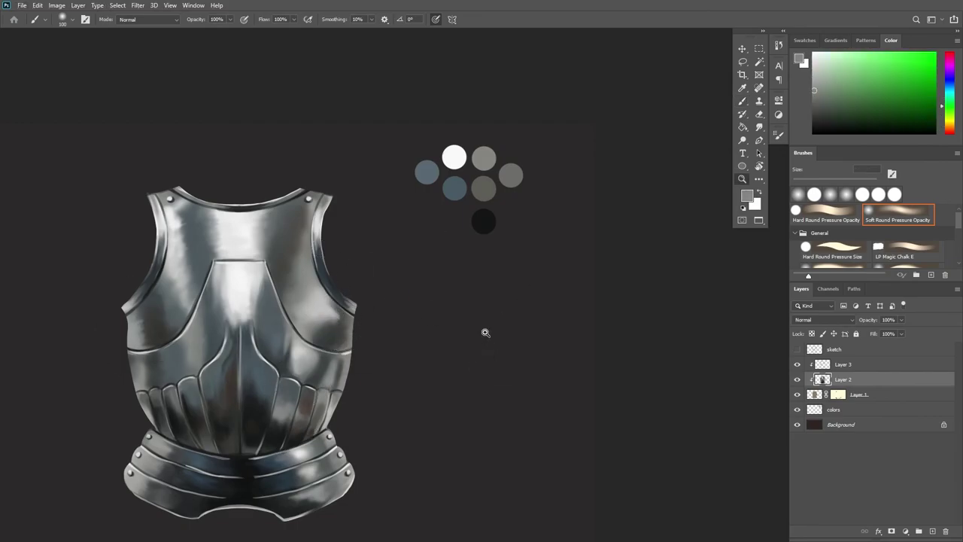
drag(485, 333, 404, 409)
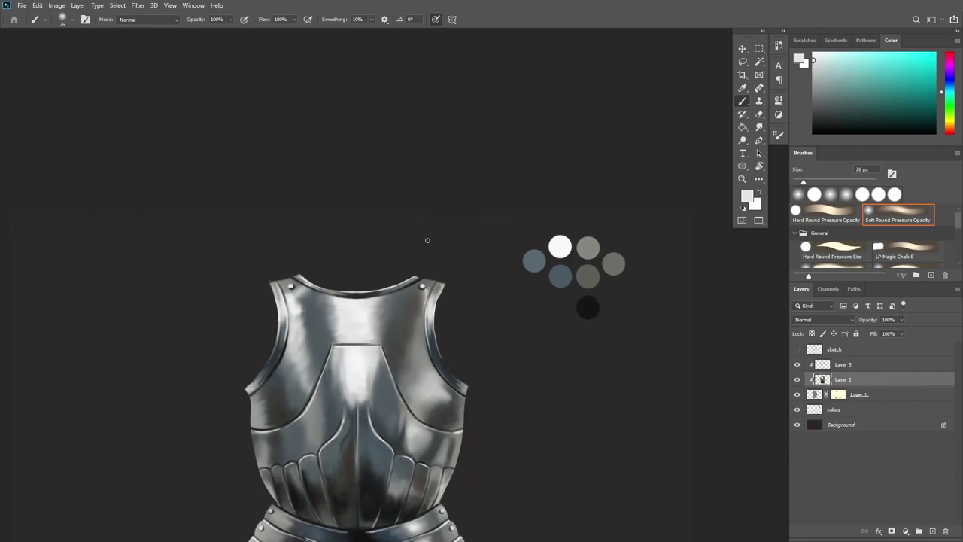
drag(292, 303, 281, 263)
alt+click(266, 351)
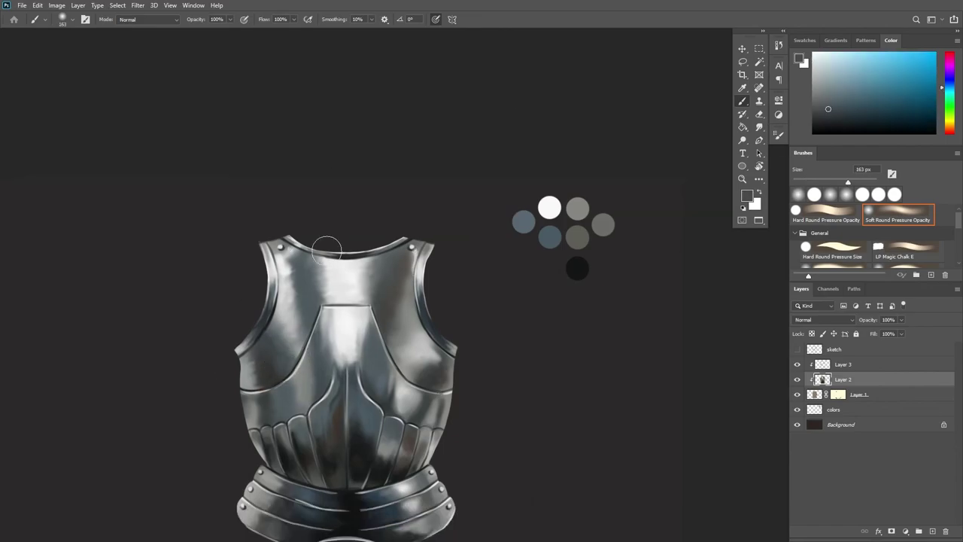
Zoom out to the whole breastplate and hide the colors layer
key(z)
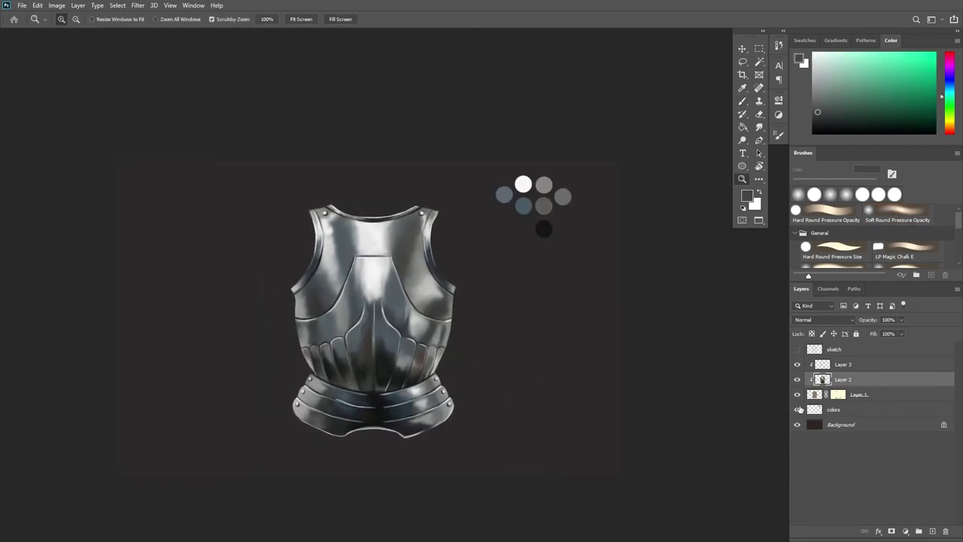
drag(359, 276, 481, 302)
key(b)
alt+click(421, 293)
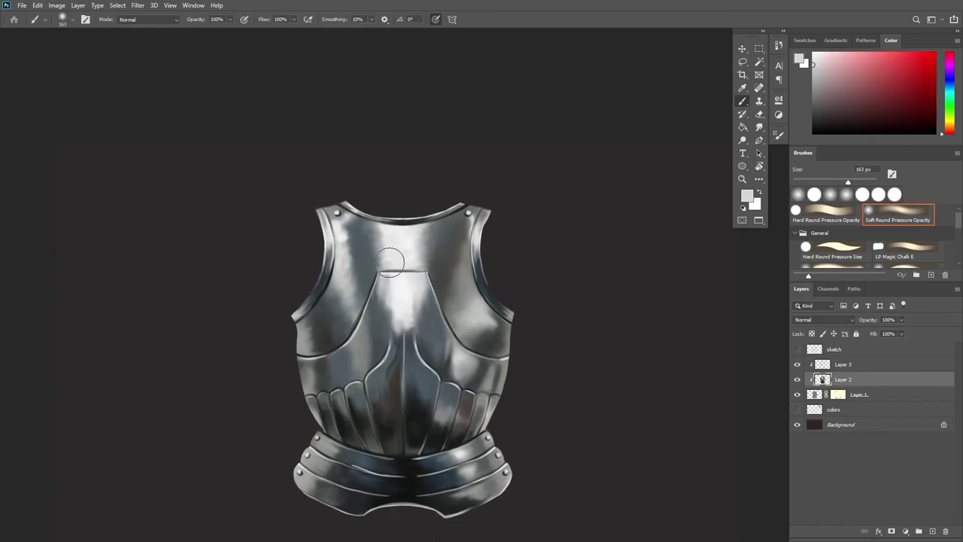
Zoom in and sample progressively darker, near-black tones from the armour
alt+click(419, 226)
drag(419, 226, 372, 286)
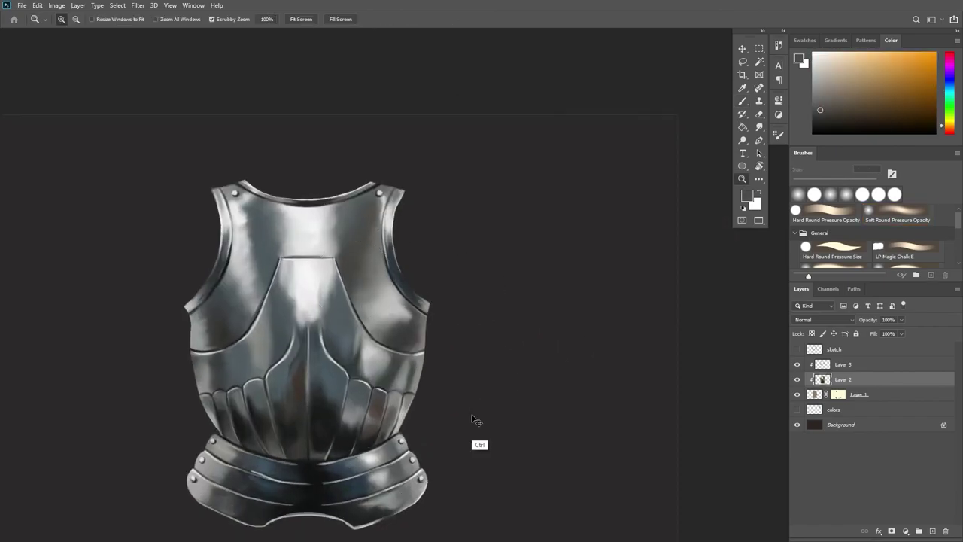
alt+click(285, 437)
alt+click(278, 399)
alt+click(278, 475)
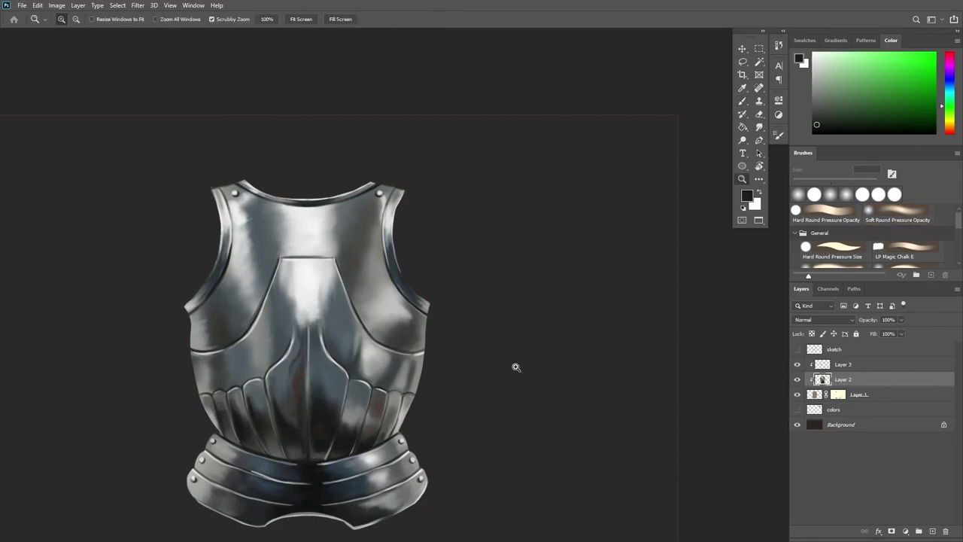
Rotate the view both ways to inspect the breastplate edges
key(r)
drag(516, 367, 421, 421)
key(b)
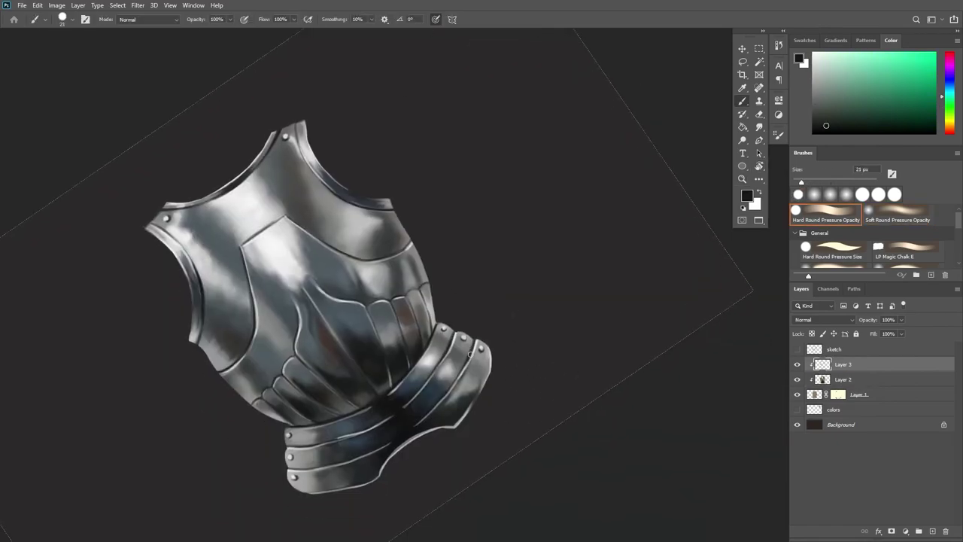
key(r)
mouse_move(469, 354)
mouse_down()
mouse_move(146, 217)
mouse_move(229, 299)
mouse_up()
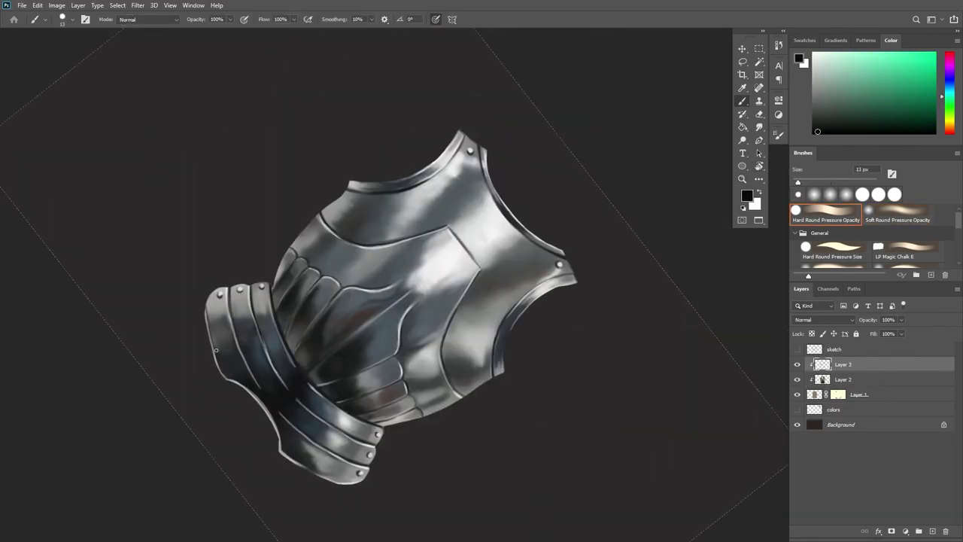
drag(383, 500, 459, 384)
Reset the view to upright, centre the breastplate and make white the painting colour
key(r)
key(Escape)
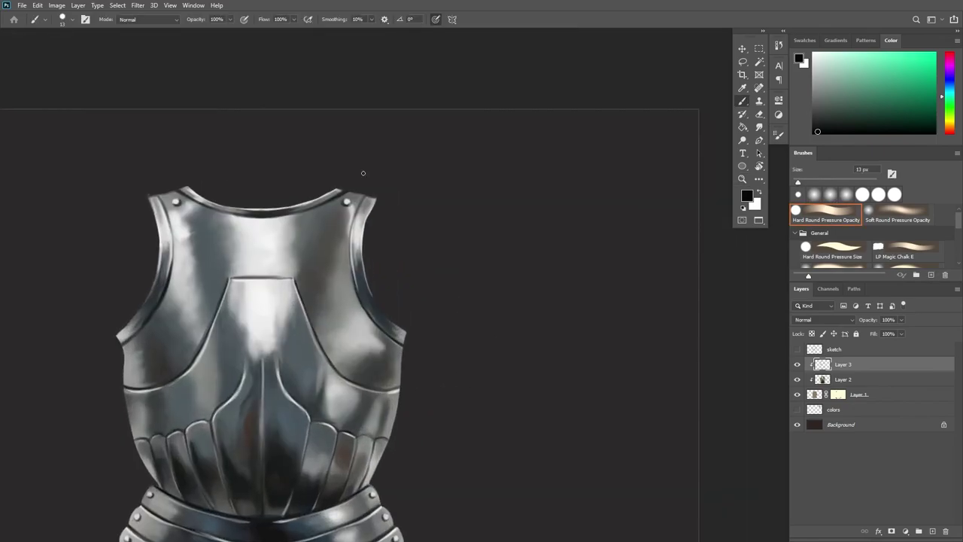
key(r)
drag(404, 381, 338, 316)
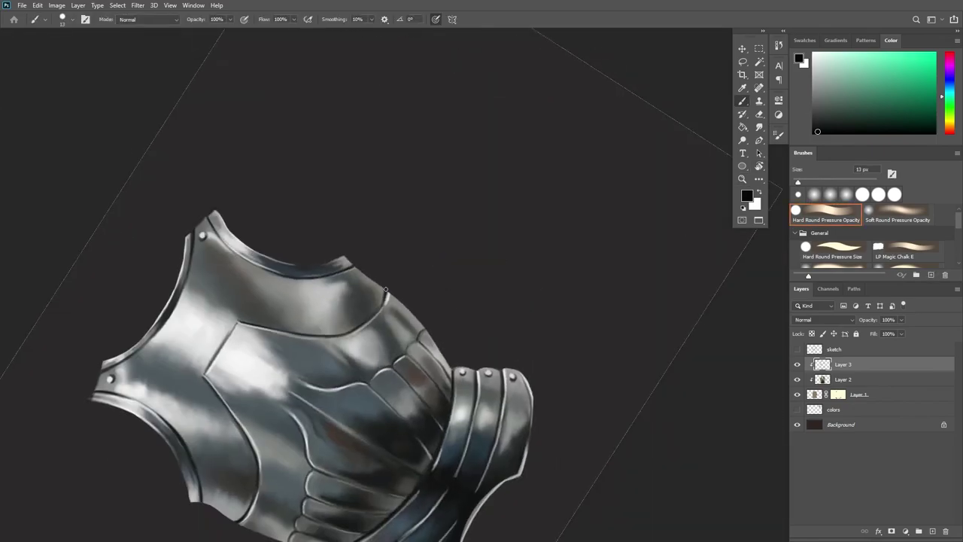
key(Escape)
key(x)
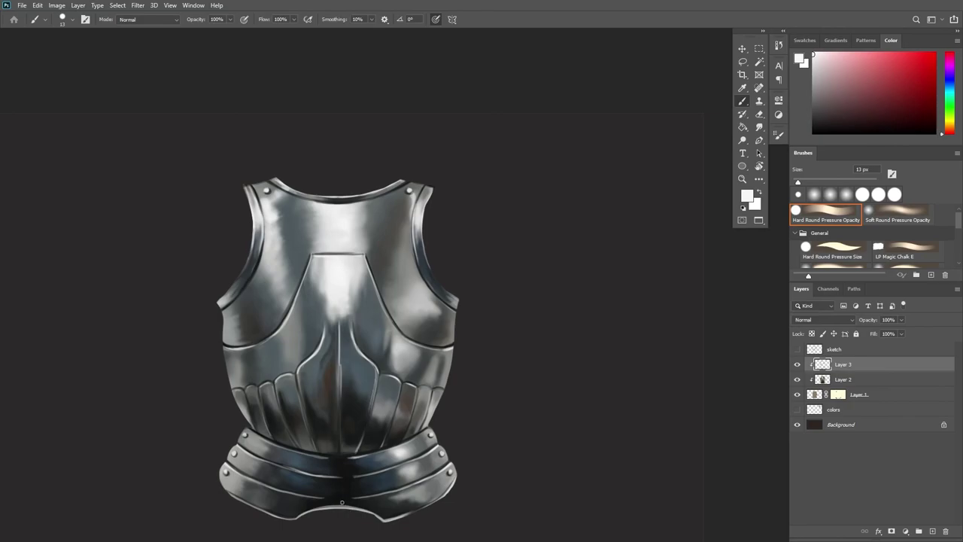